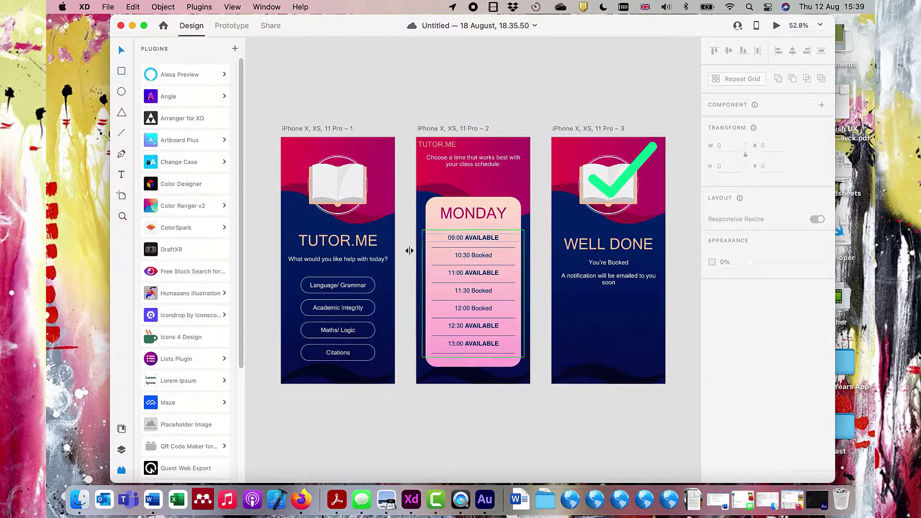
Run the XD desktop preview through Language/ Grammar and the 10:30 booking, then back home
click(777, 25)
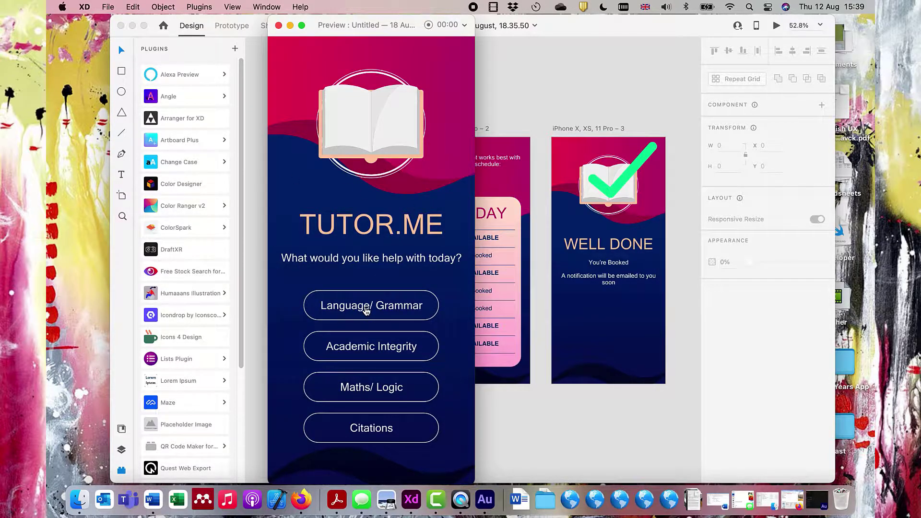
click(366, 309)
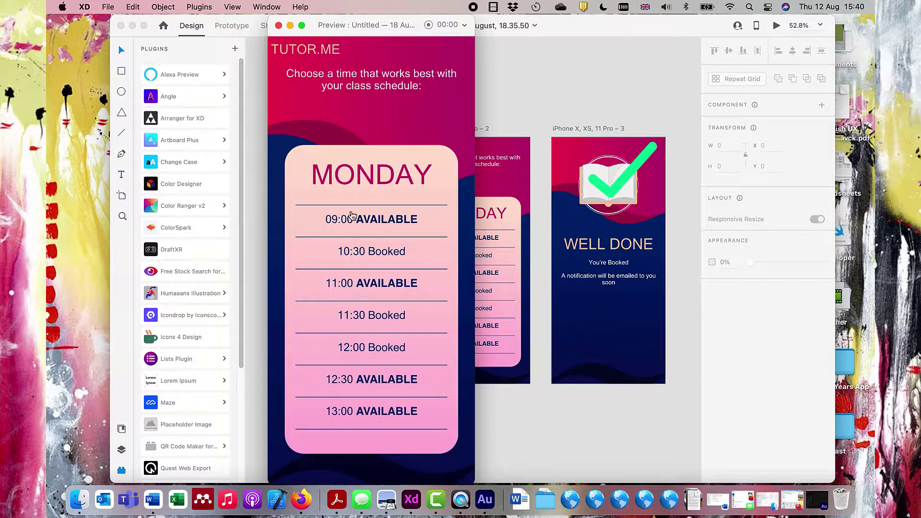
click(384, 246)
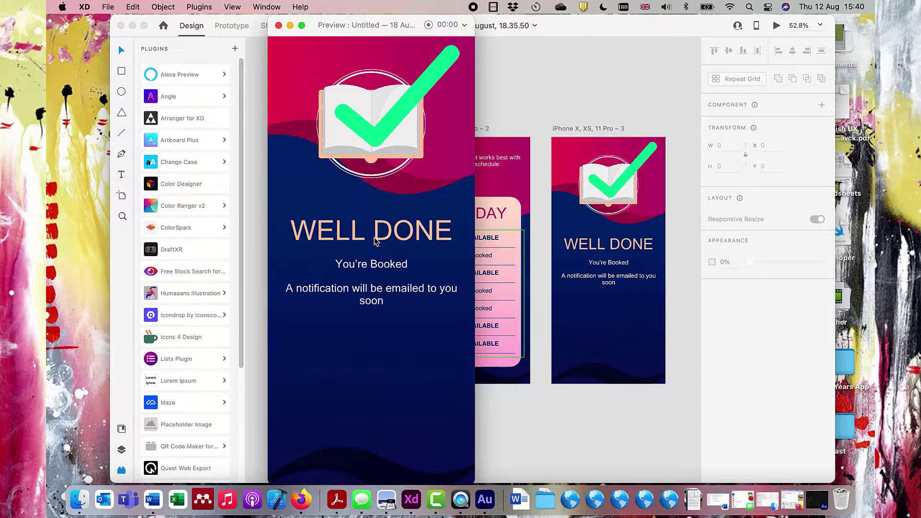
click(375, 241)
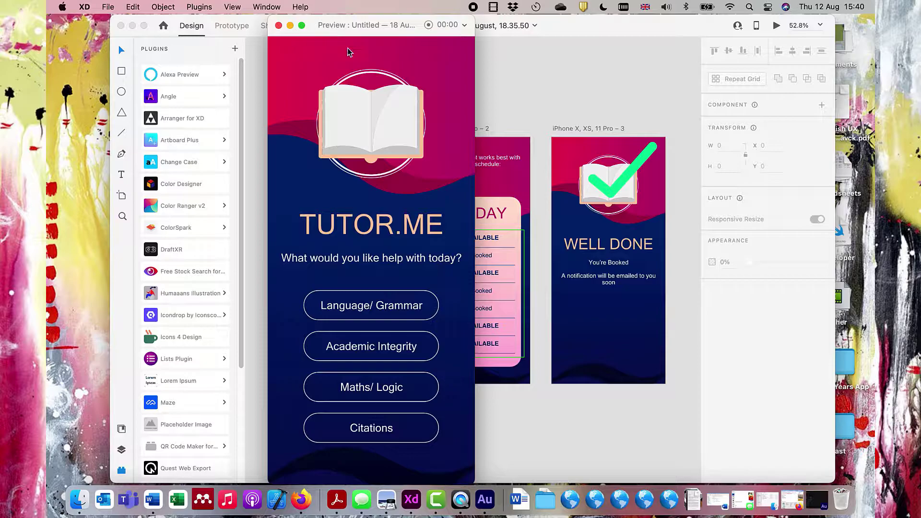
mouse_move(336, 30)
mouse_down()
mouse_move(485, 48)
mouse_move(349, 30)
mouse_up()
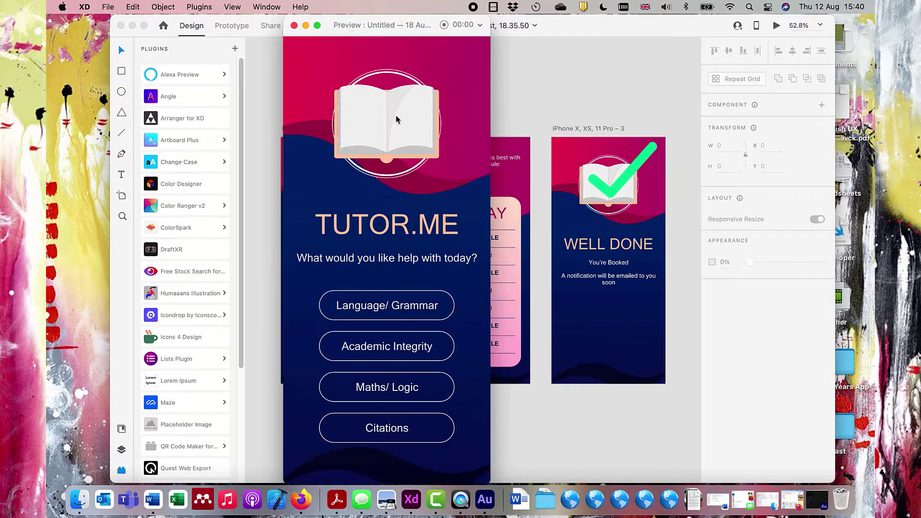
Switch to Camtasia 2020's empty Untitled project and lower the editor window slightly
click(428, 488)
click(153, 7)
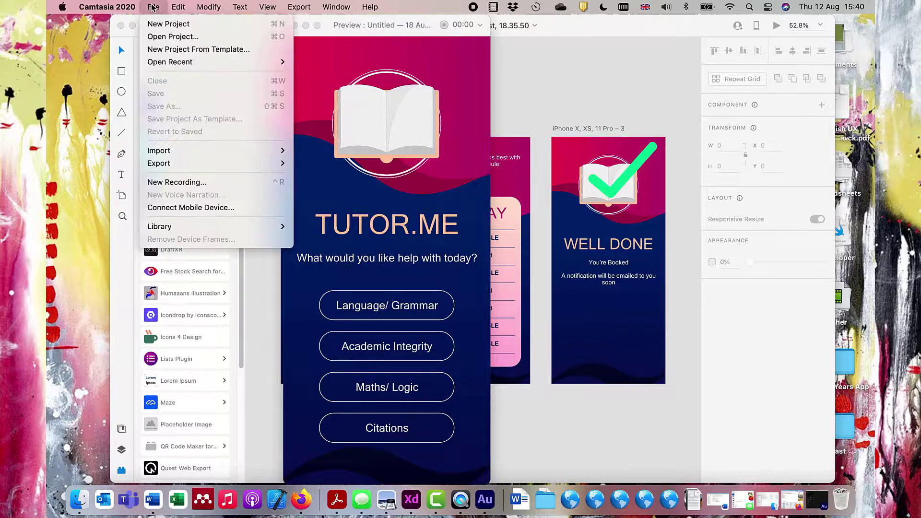
click(324, 111)
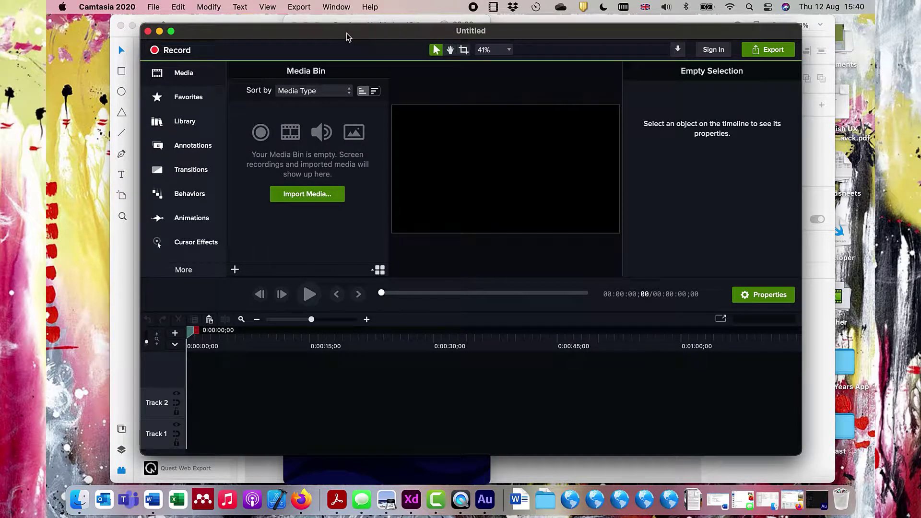
drag(347, 37, 349, 44)
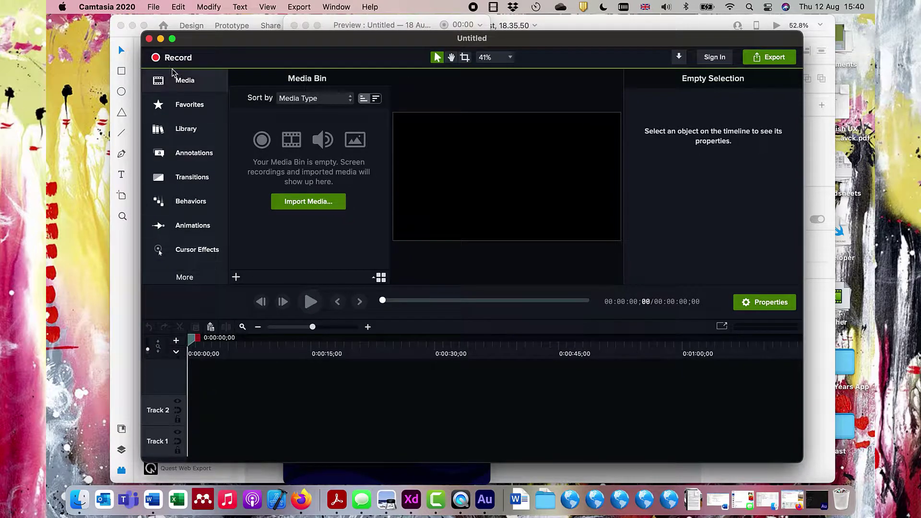
Record the full Built-in Retina Display with the FaceTime camera off and microphone on
click(169, 58)
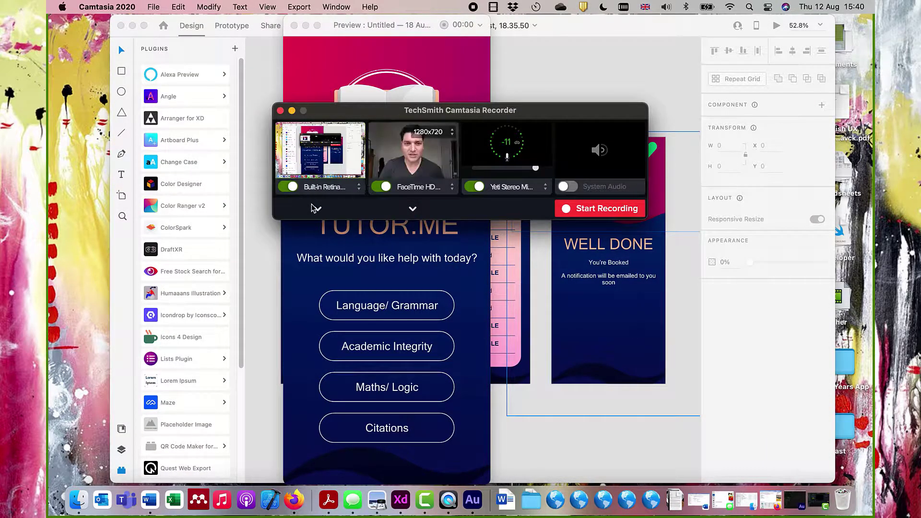
click(318, 209)
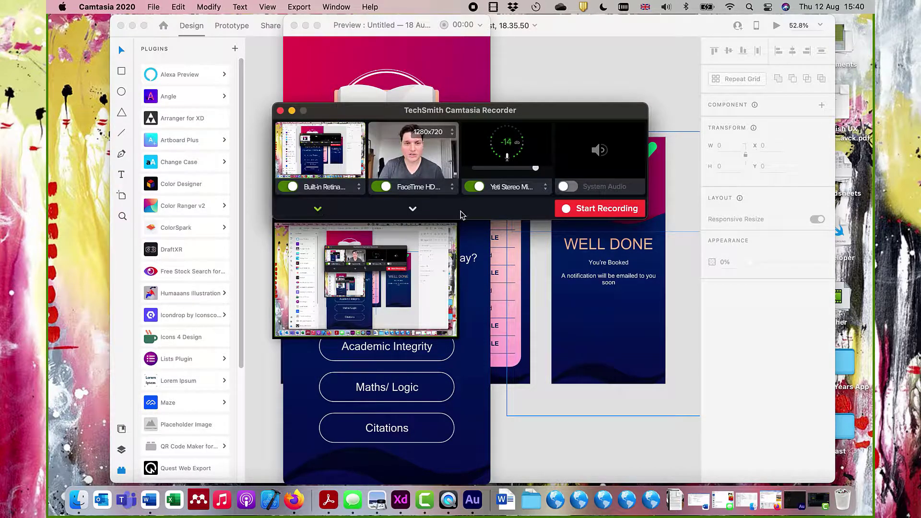
click(385, 187)
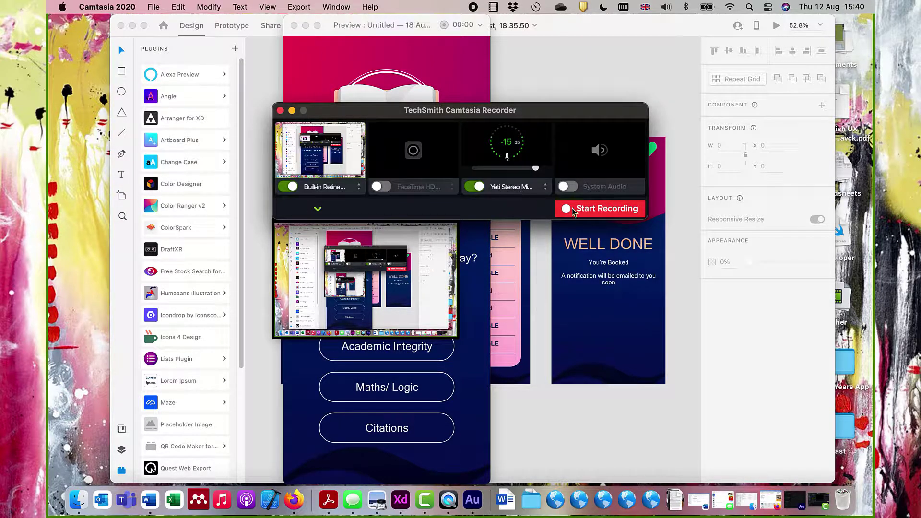
click(346, 188)
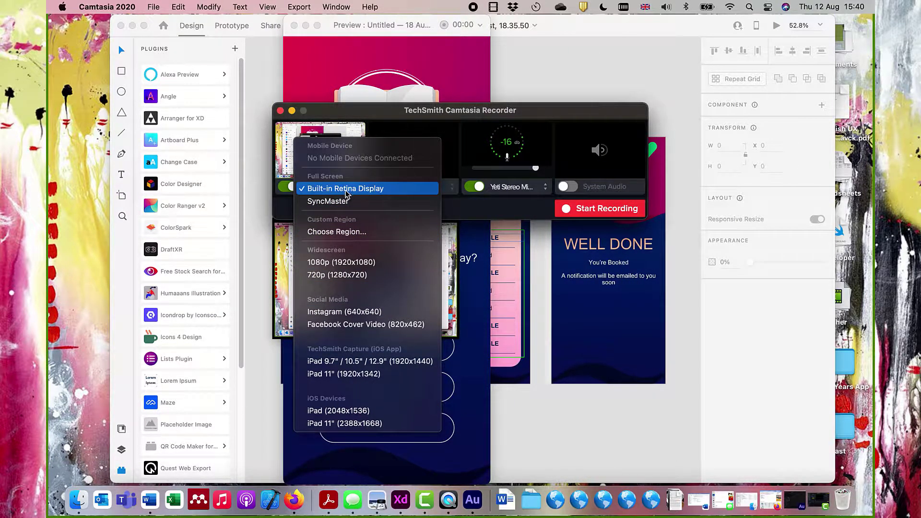
click(346, 190)
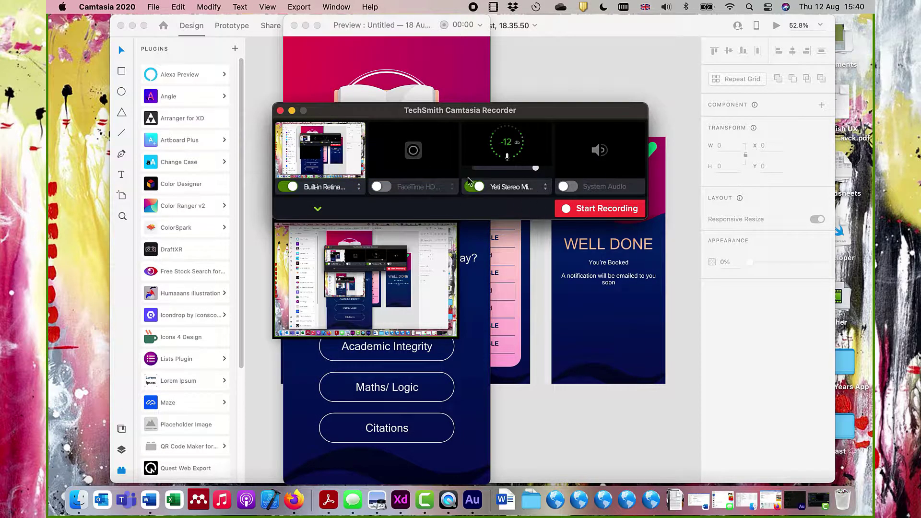
click(318, 209)
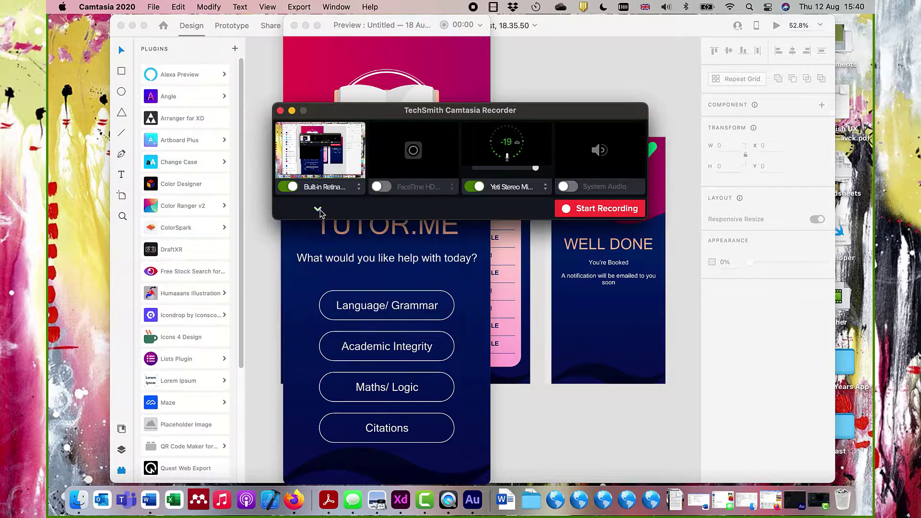
click(582, 210)
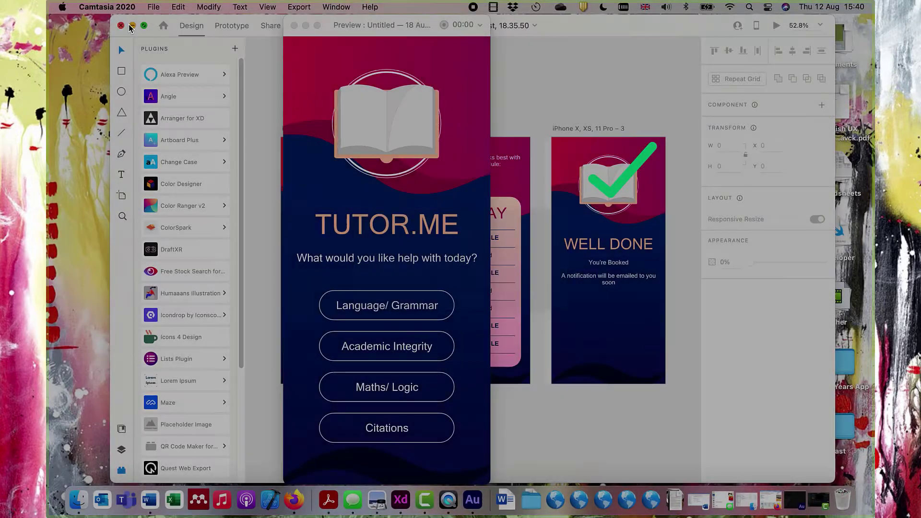
Minimize XD and book the 11:00 Language/ Grammar slot in the recorded prototype
click(131, 26)
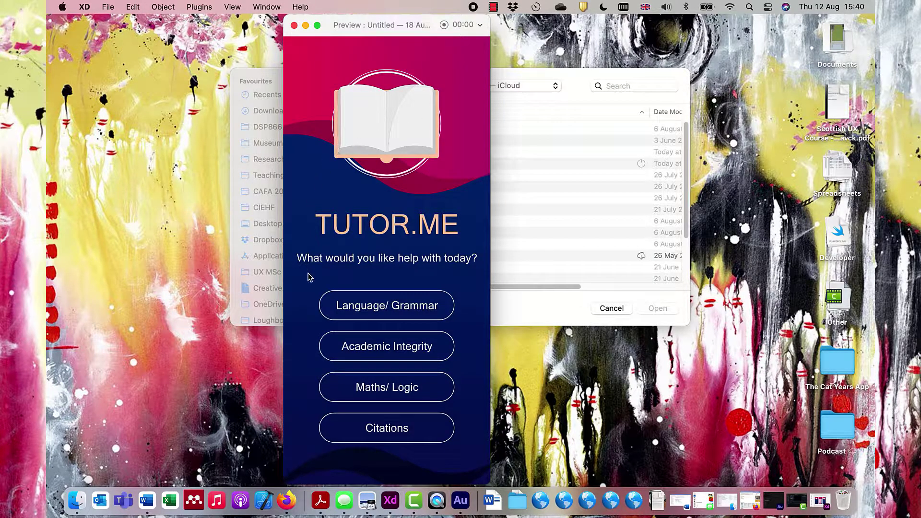
click(364, 311)
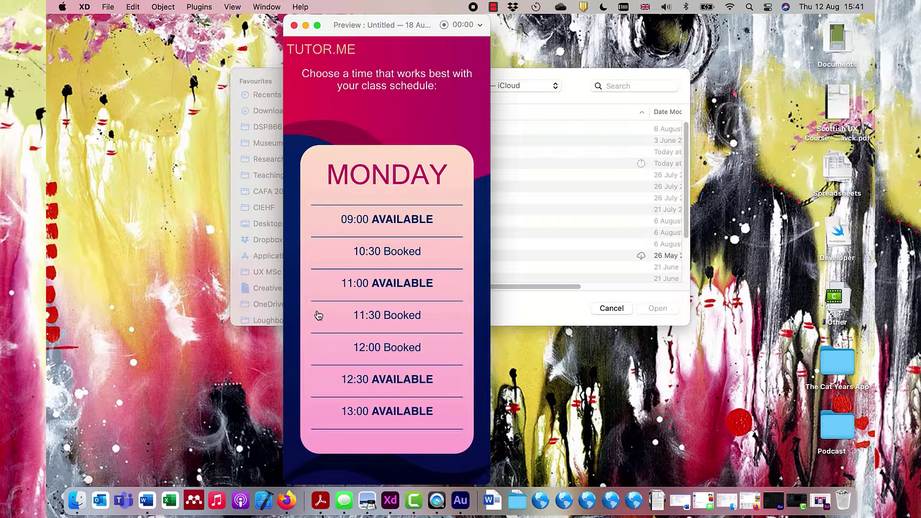
click(361, 284)
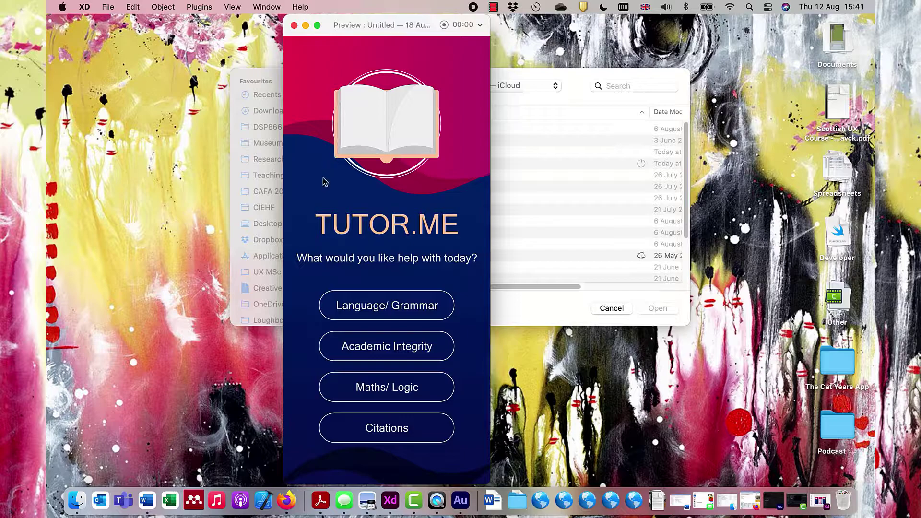
click(499, 10)
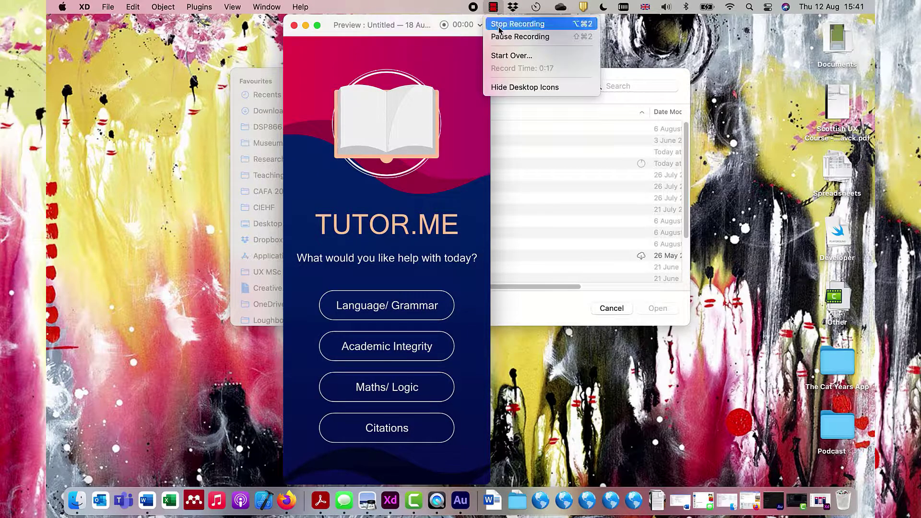
Stop recording and play back the first six seconds of Rec 8-12-2021 2
click(499, 29)
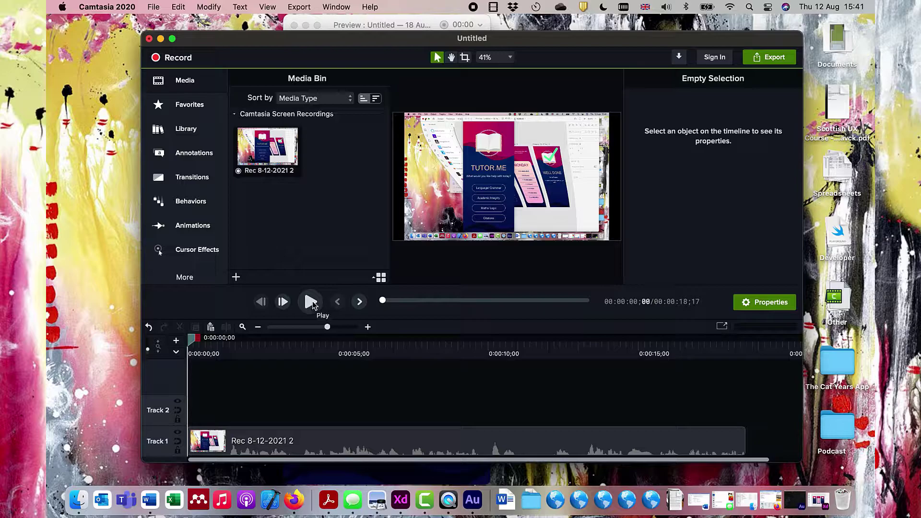
click(311, 302)
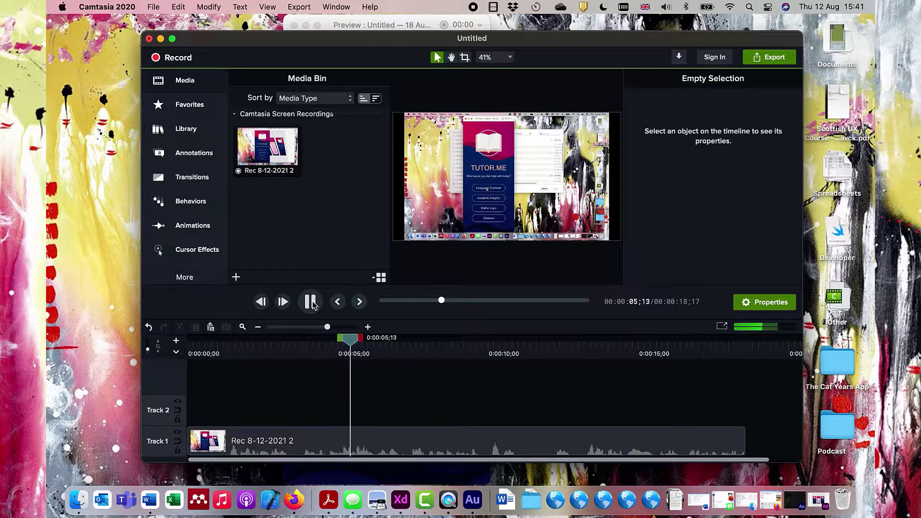
click(311, 302)
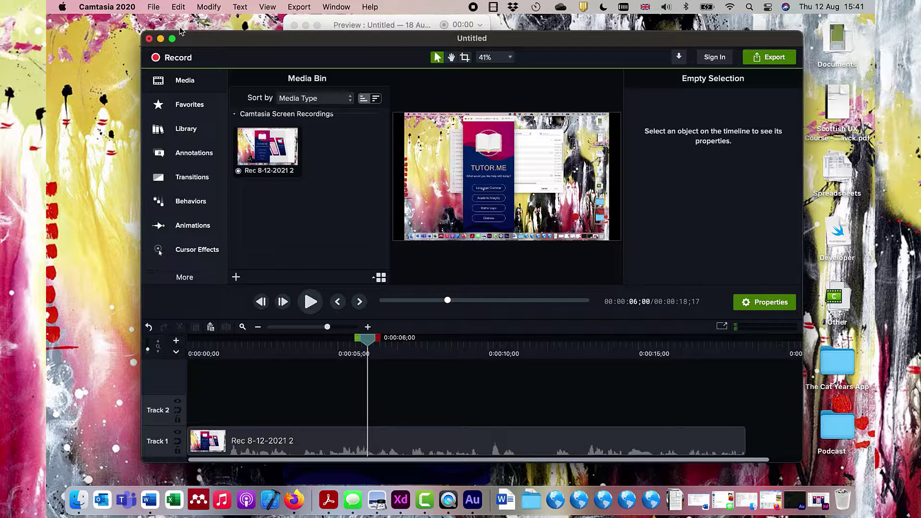
Save the Camtasia project to the Desktop as TutorMe
click(149, 6)
click(163, 93)
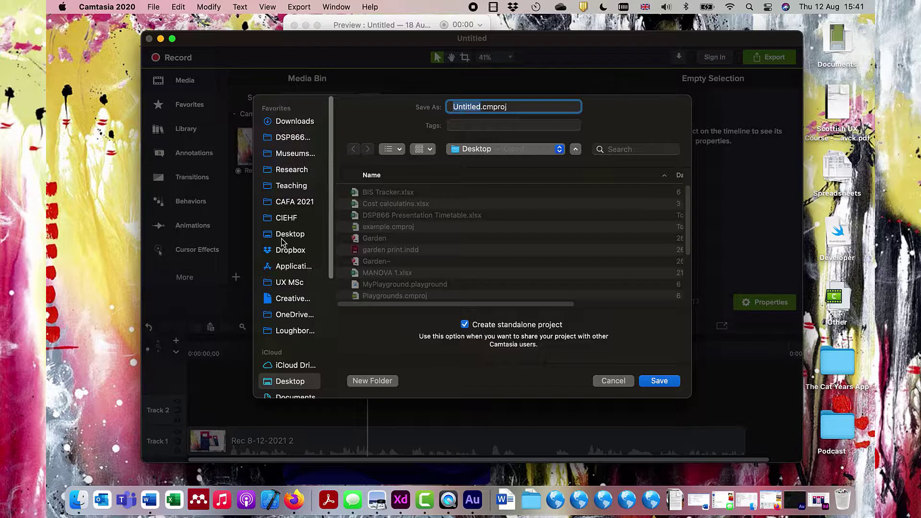
click(307, 235)
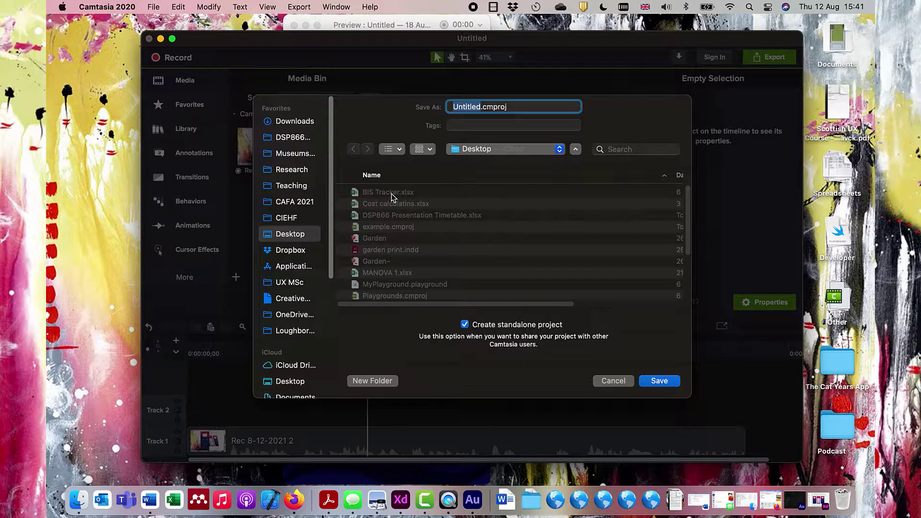
text(TutorMe)
key(Return)
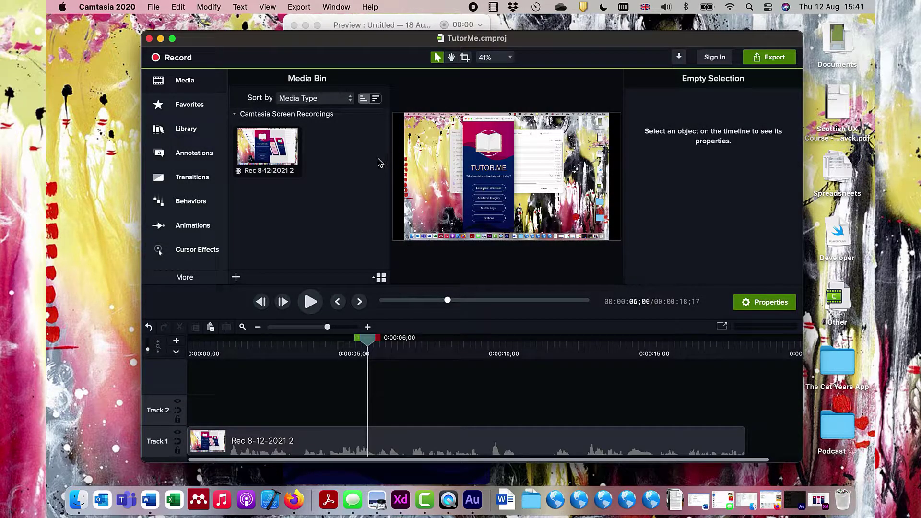
drag(328, 40, 324, 33)
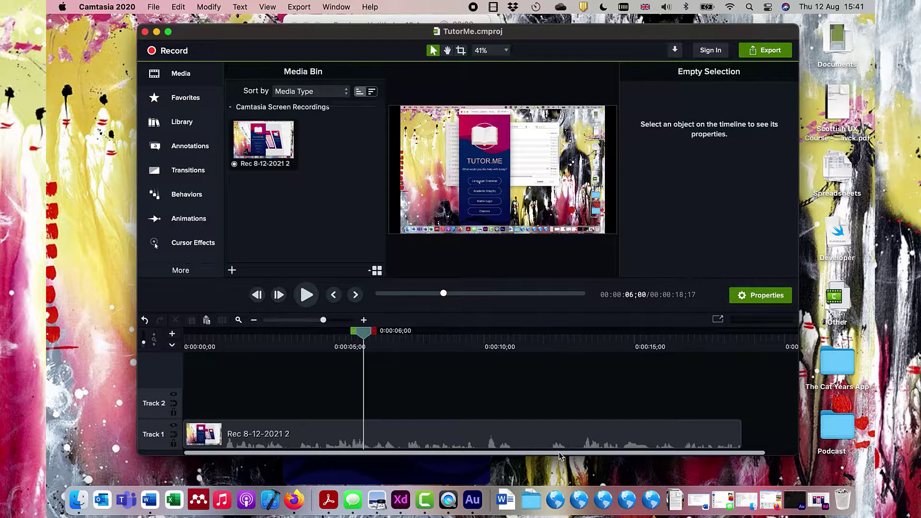
Start an audio-only export to the Desktop in Wave (.wav) format
click(310, 6)
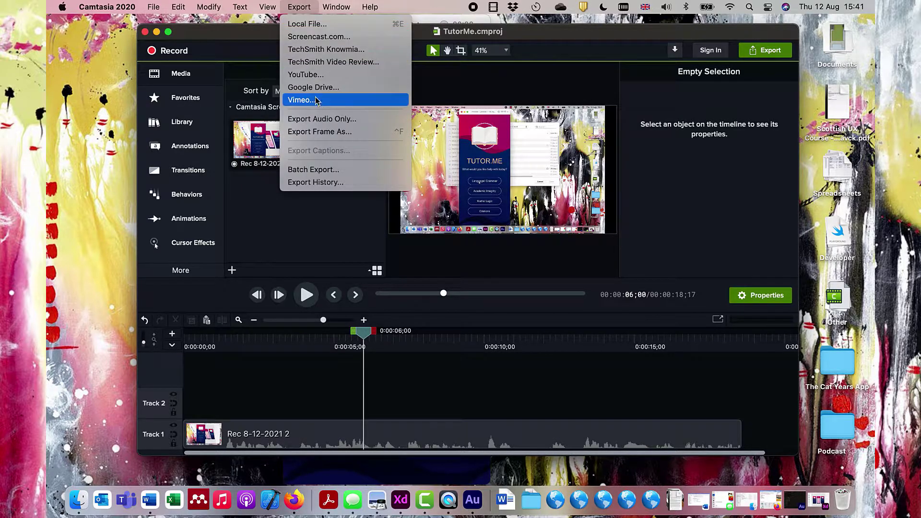
click(337, 123)
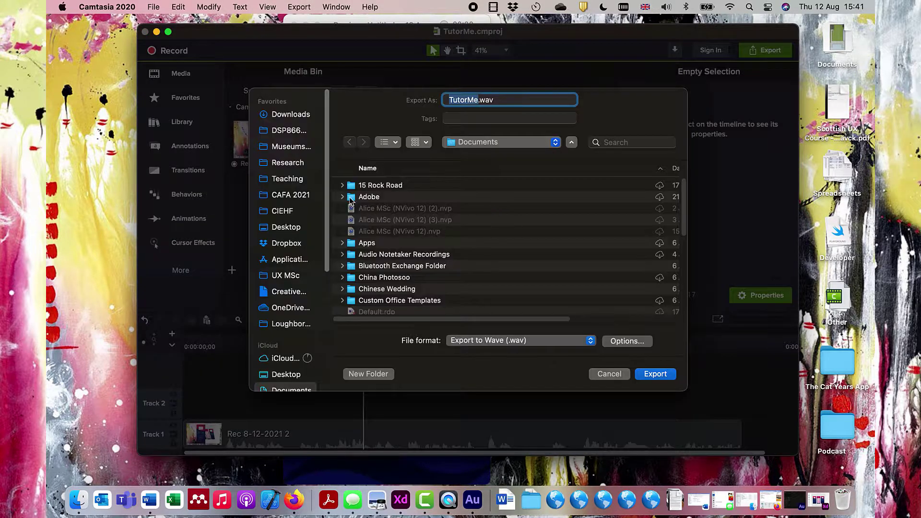
click(283, 227)
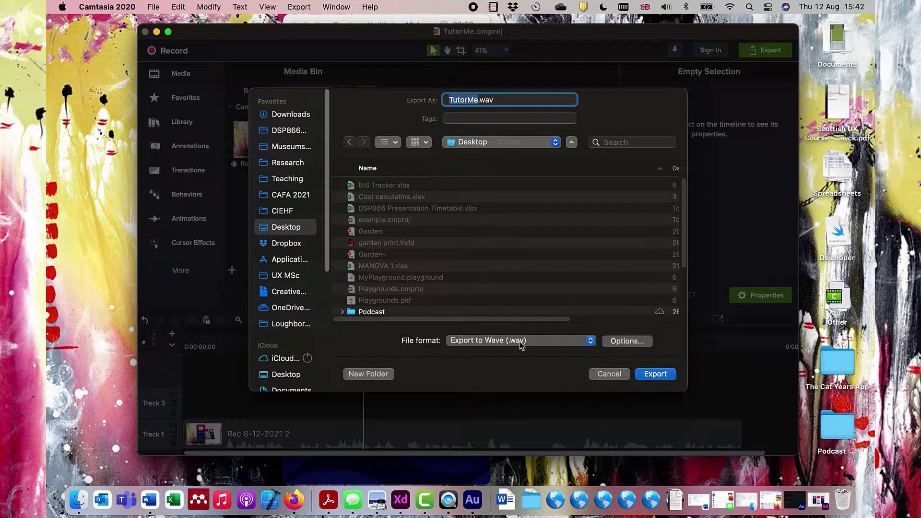
click(579, 347)
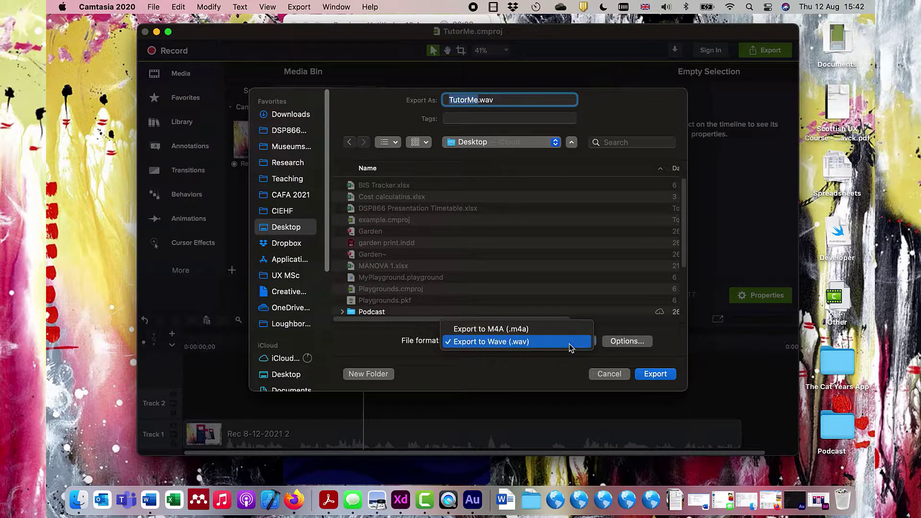
click(580, 348)
Keep 44100 Hz in the export options, export TutorMe.wav and reveal it in Finder
click(628, 342)
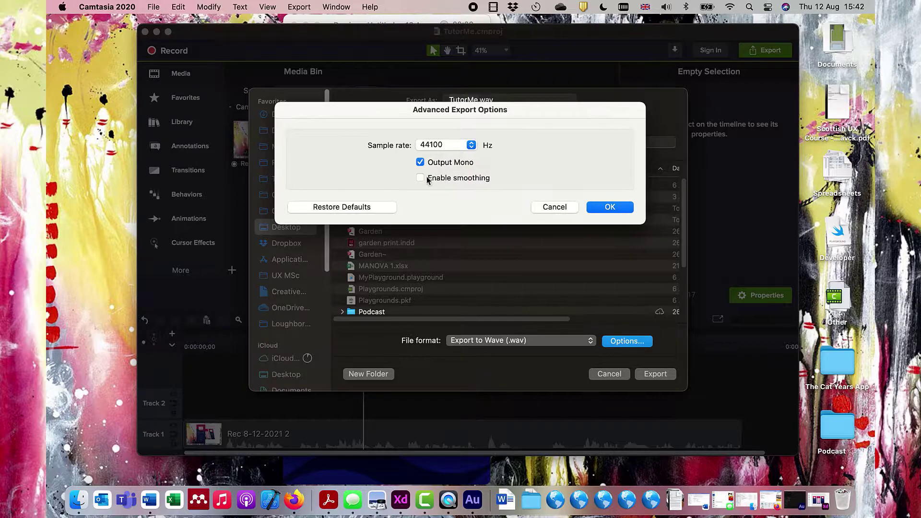
click(469, 147)
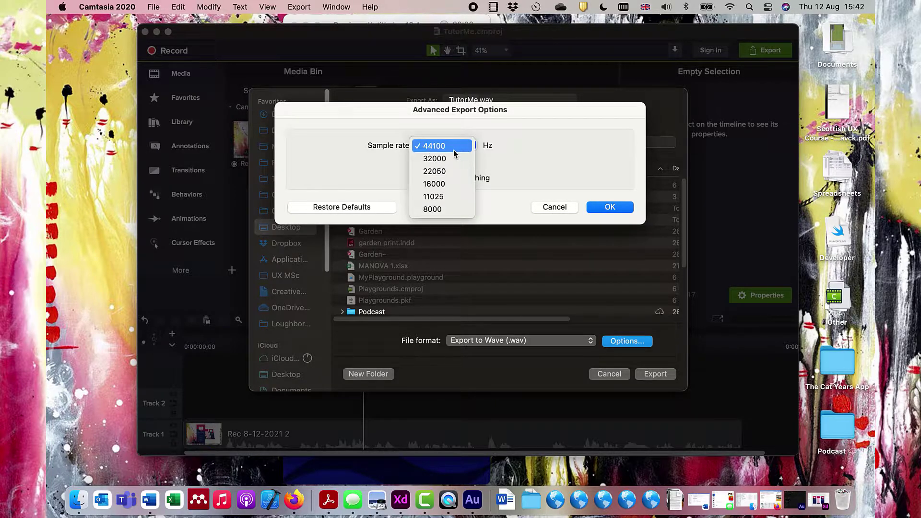
click(491, 215)
click(607, 208)
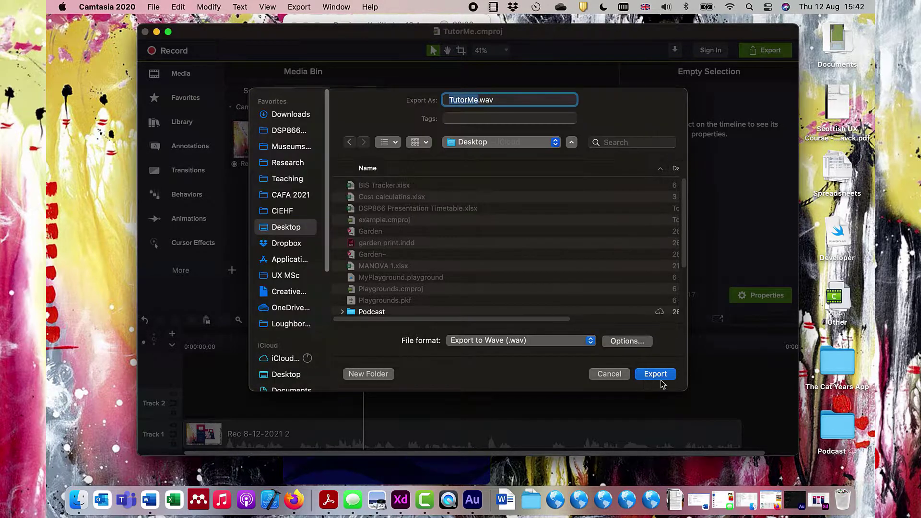
click(662, 377)
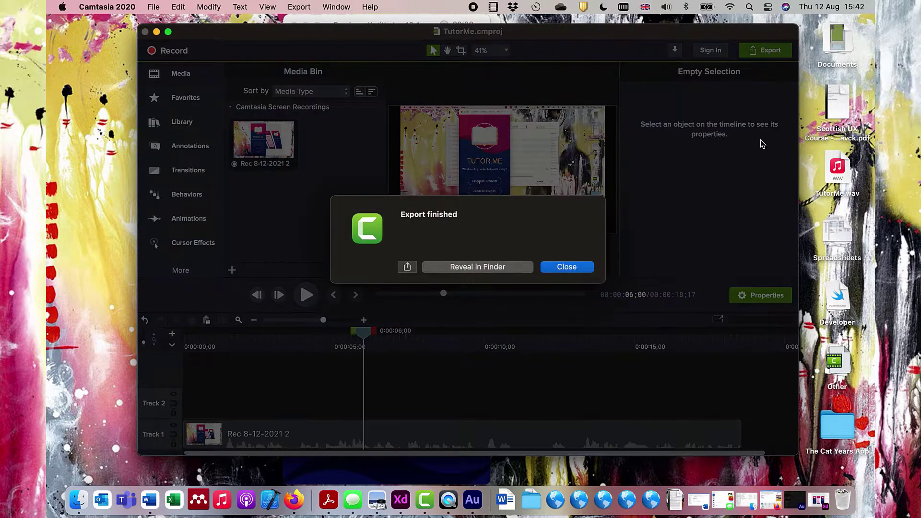
click(525, 267)
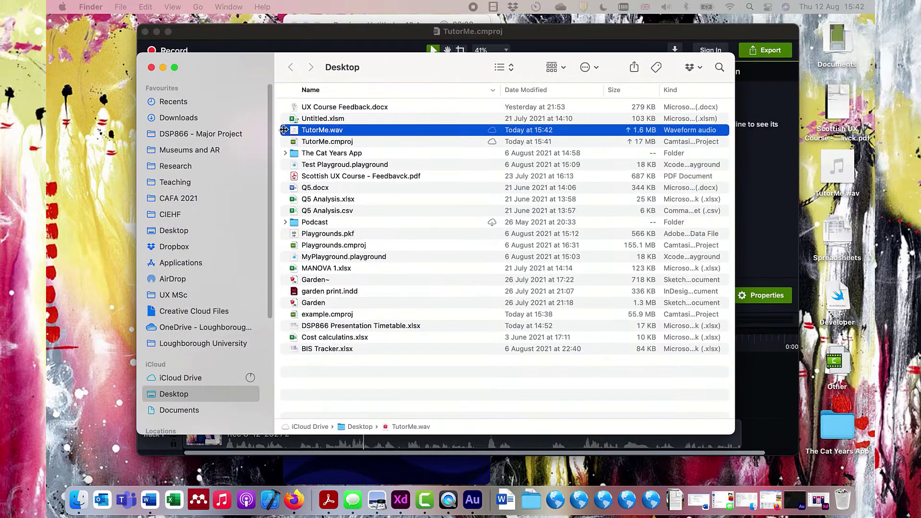
Open TutorMe.wav from Finder with Adobe Audition 2021
right_click(330, 130)
mouse_move(393, 151)
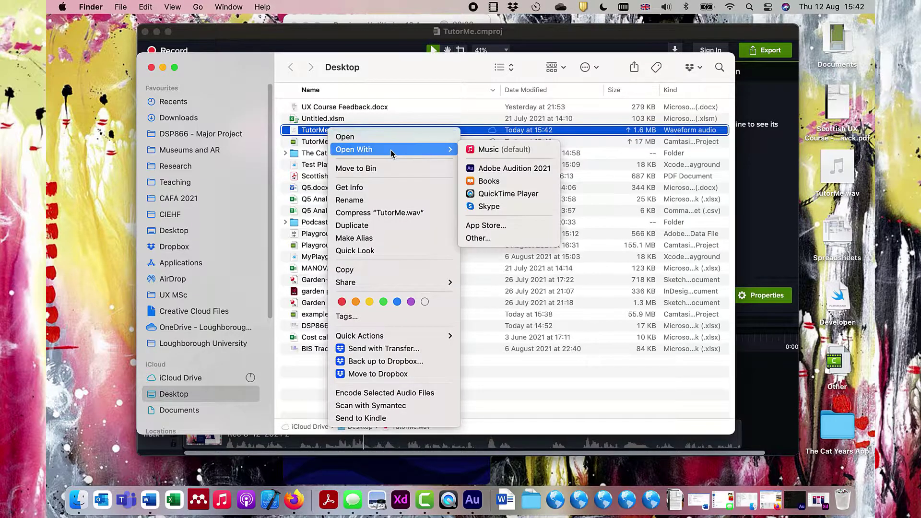
click(511, 169)
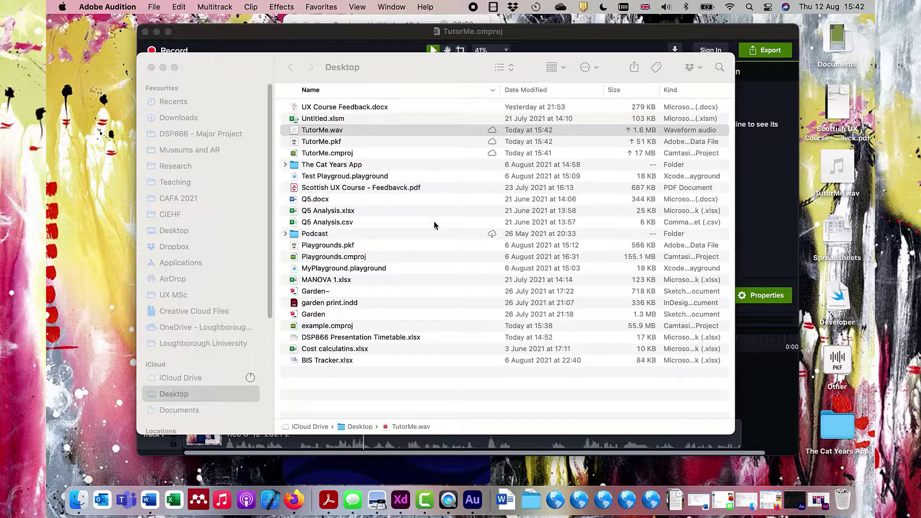
Move the Audition window left and apply the Favorites > Voice chain to TutorMe.wav
click(472, 499)
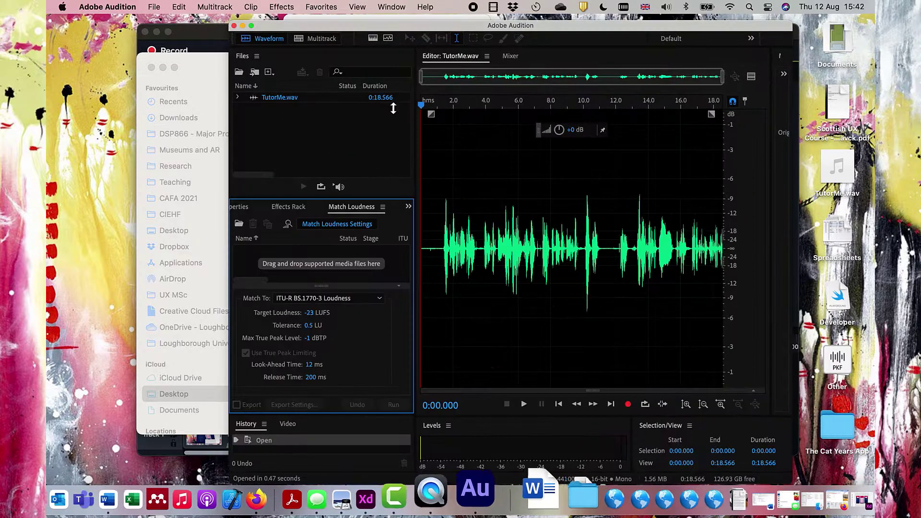
drag(760, 30, 855, 26)
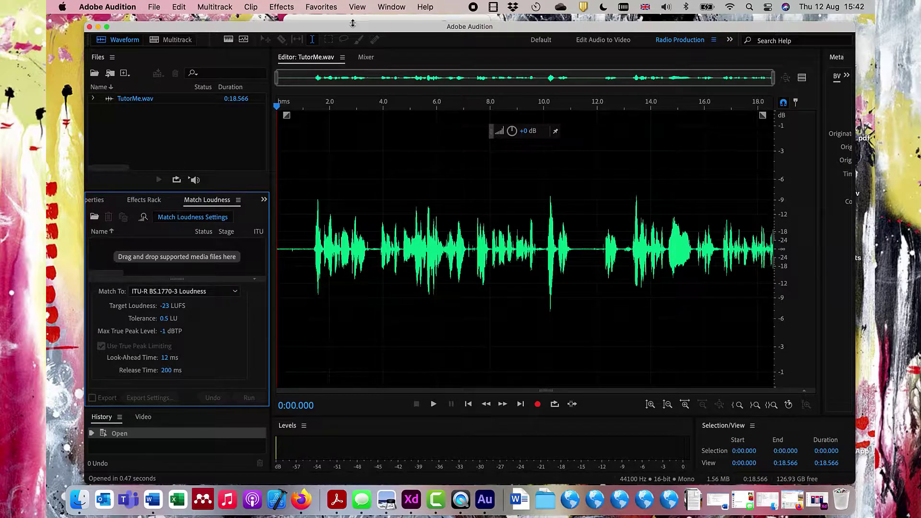
click(317, 5)
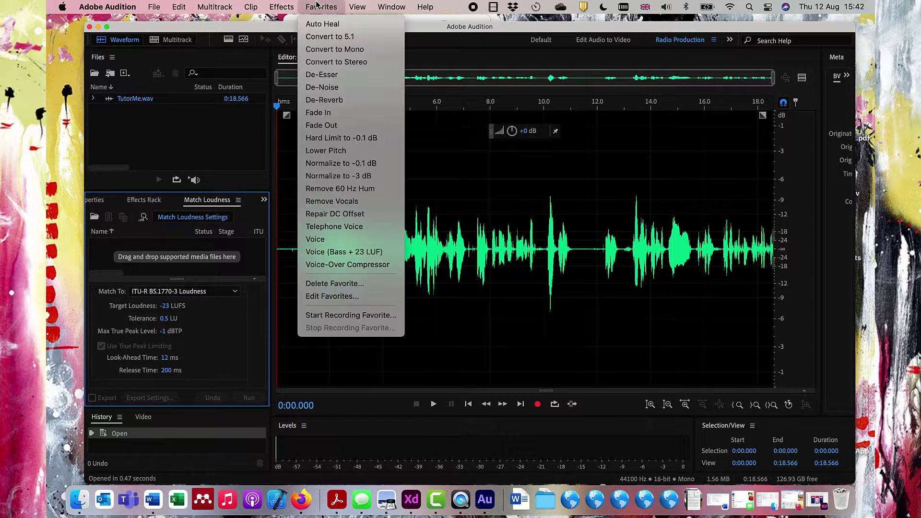
click(315, 239)
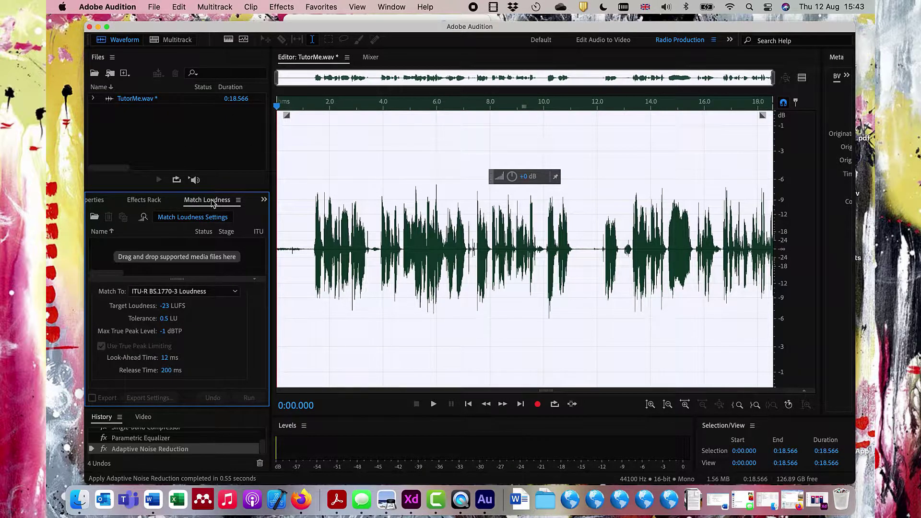
Match TutorMe.wav's loudness to -23 LUFS using the Match Loudness panel
click(318, 6)
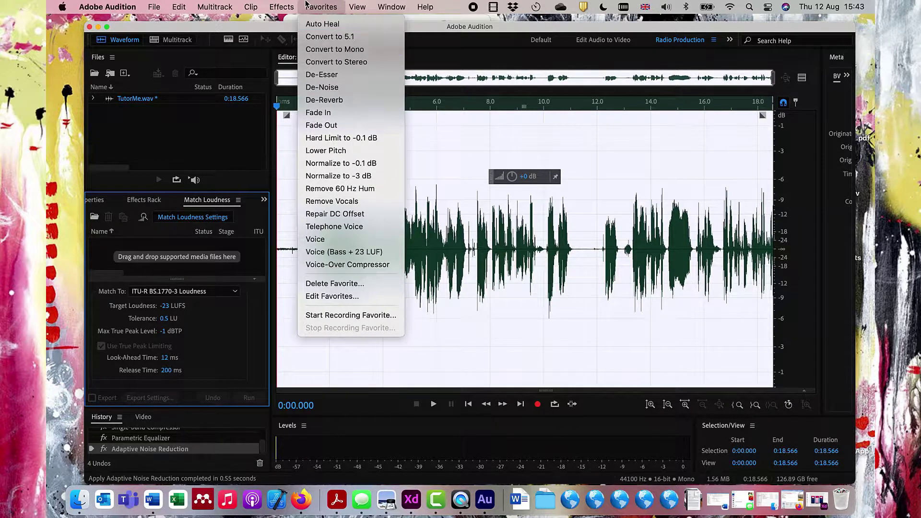
mouse_move(282, 7)
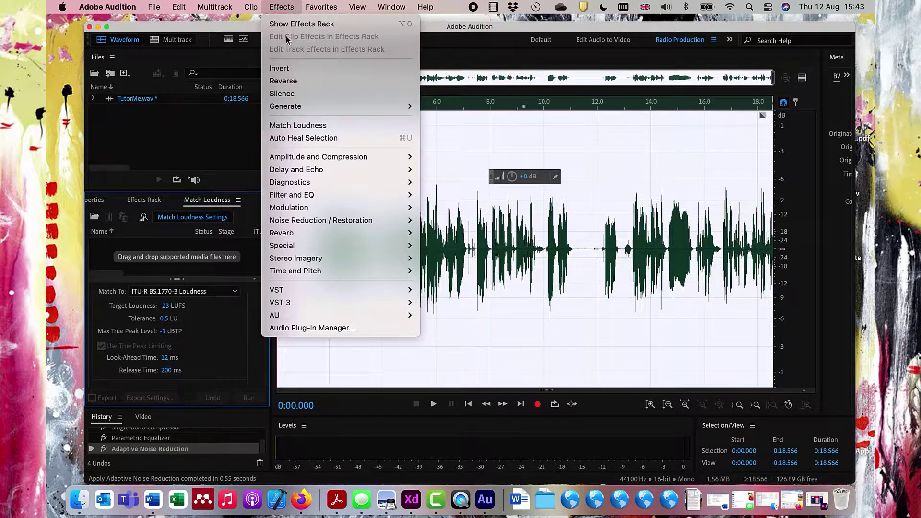
click(289, 126)
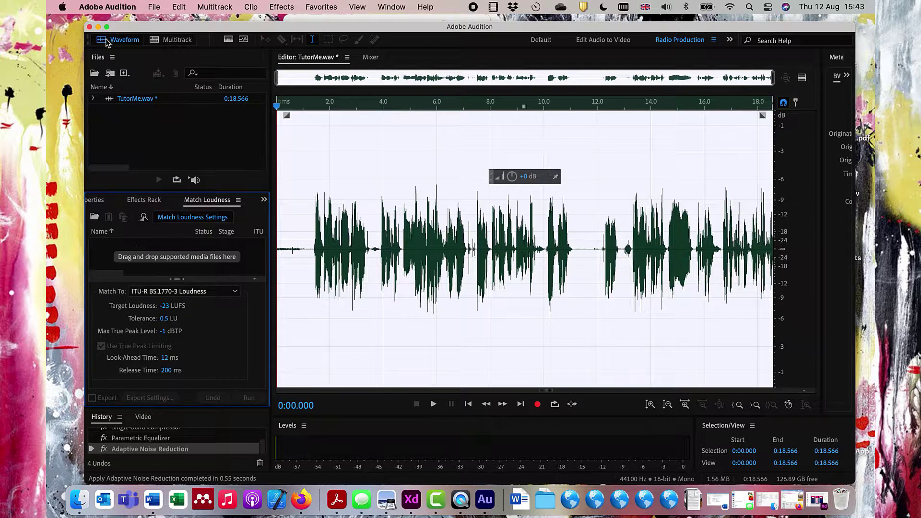
drag(138, 99, 206, 264)
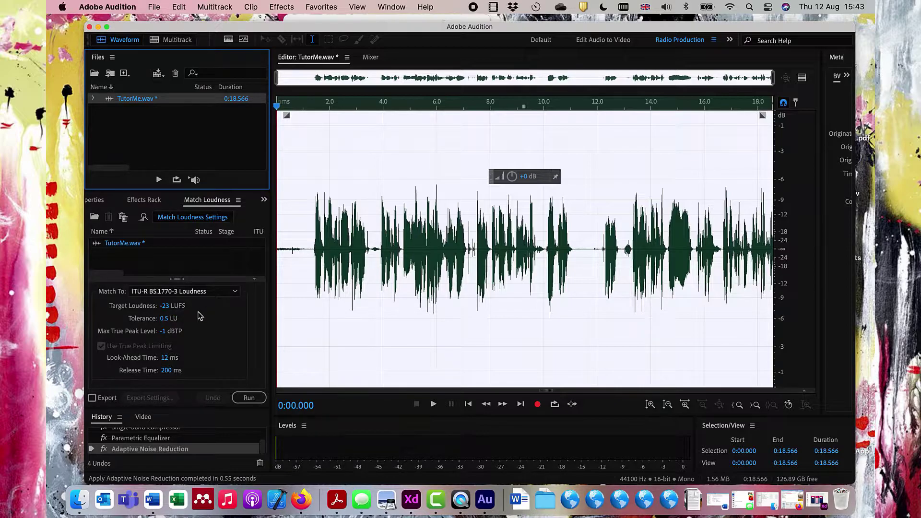
click(243, 397)
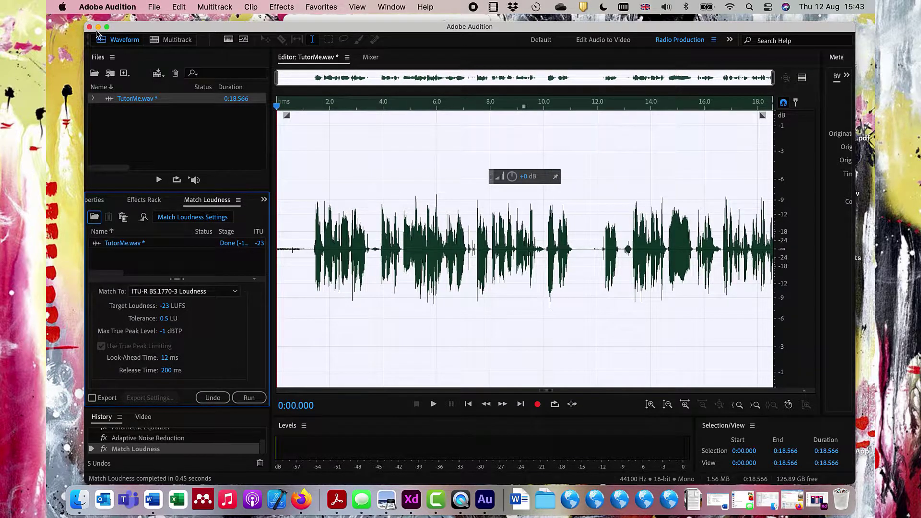
Save the processed TutorMe.wav and quit Audition
click(154, 7)
click(180, 157)
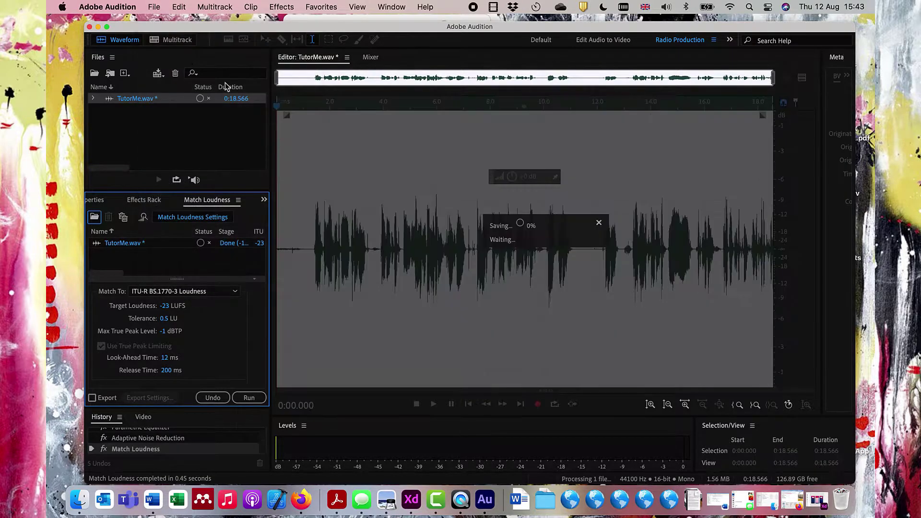
click(120, 7)
click(139, 126)
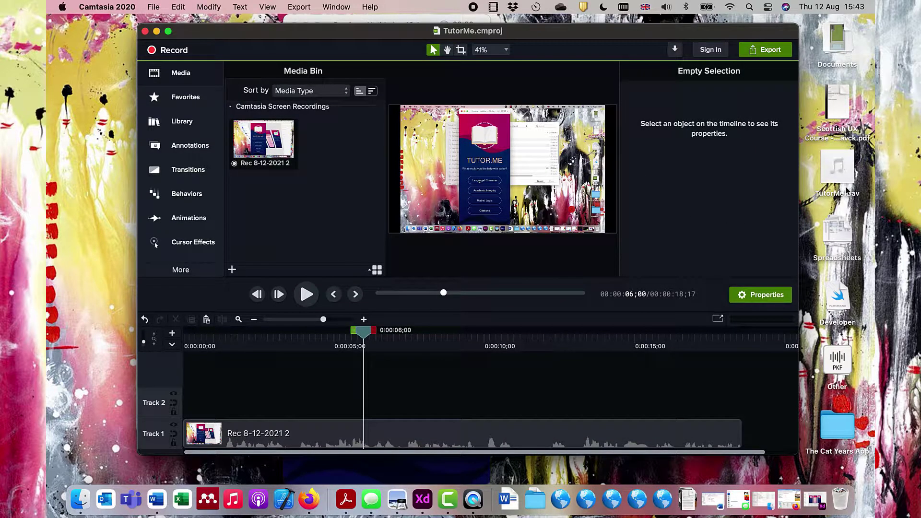
Add TutorMe.wav to Track 2, then untick Mix to mono and set the recording's gain to 0%
drag(837, 168, 162, 403)
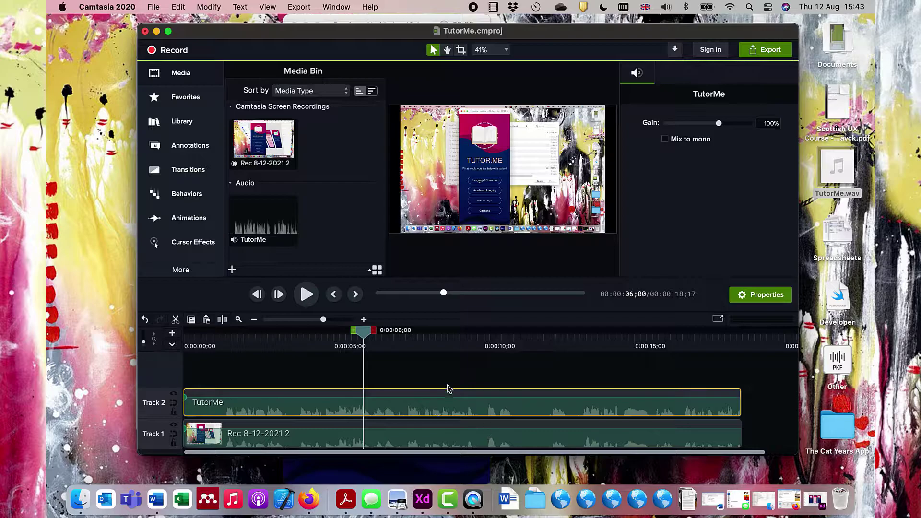
click(168, 32)
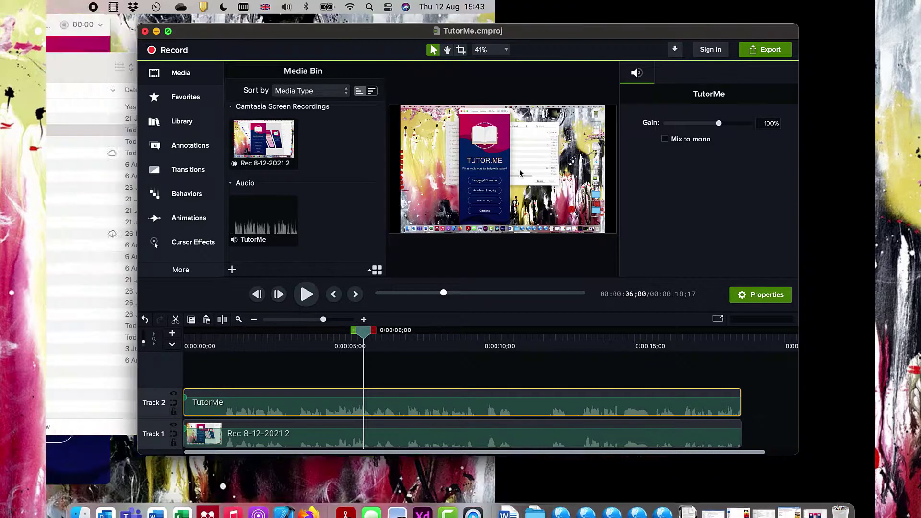
click(333, 508)
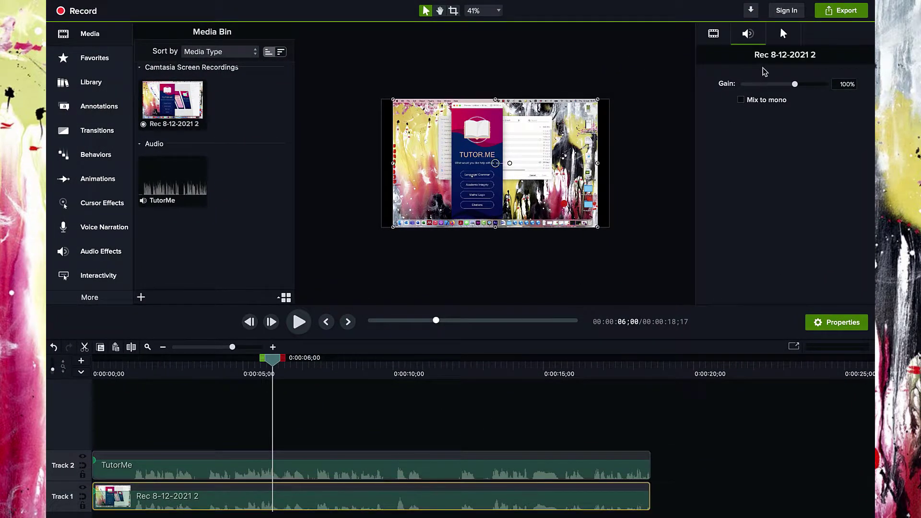
click(753, 102)
drag(795, 84, 739, 85)
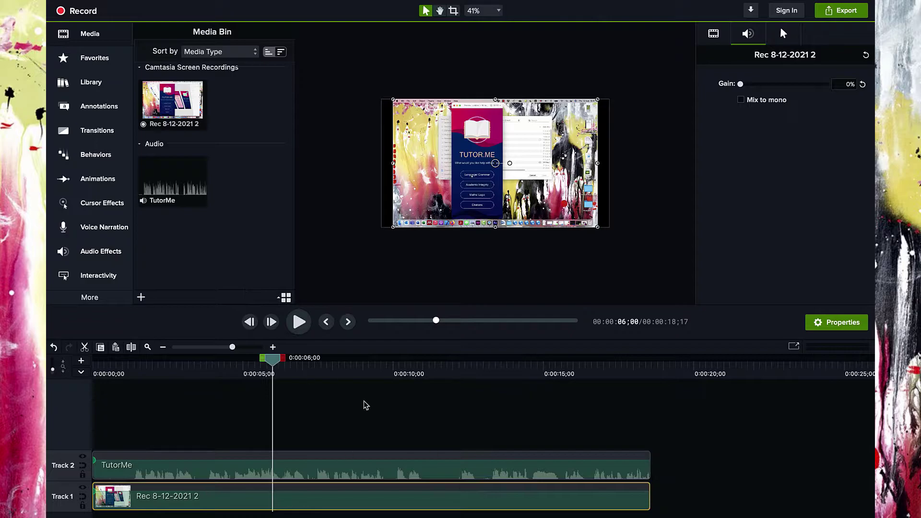
Preview the project along the timeline and enlarge the canvas preview area
drag(274, 364, 321, 397)
click(436, 308)
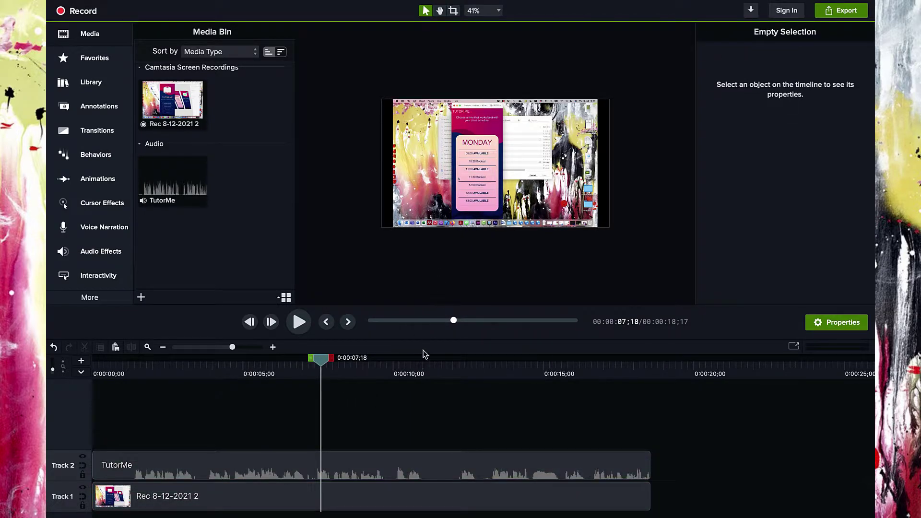
drag(430, 339, 441, 457)
Crop the screen recording on the canvas down to the pink TUTOR.ME prototype panel
scroll(502, 291, up, 3)
click(543, 175)
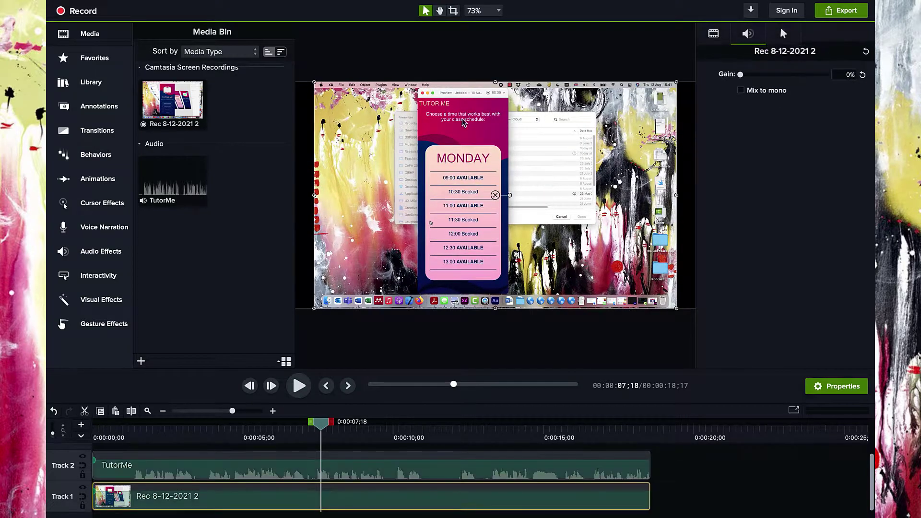
click(454, 12)
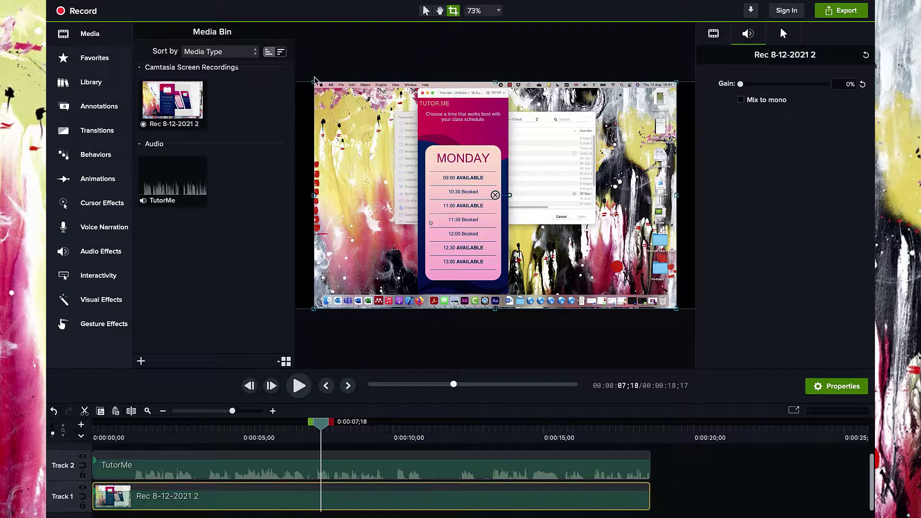
drag(315, 85, 419, 101)
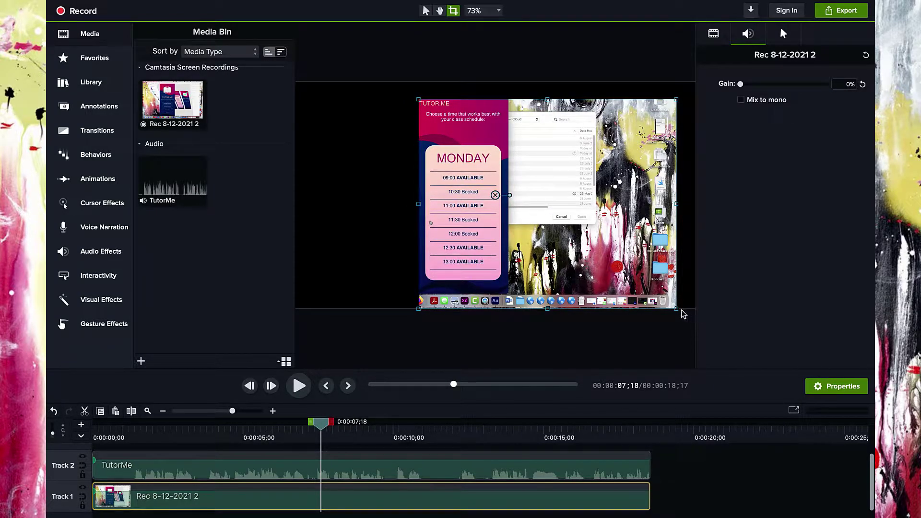
drag(677, 309, 507, 295)
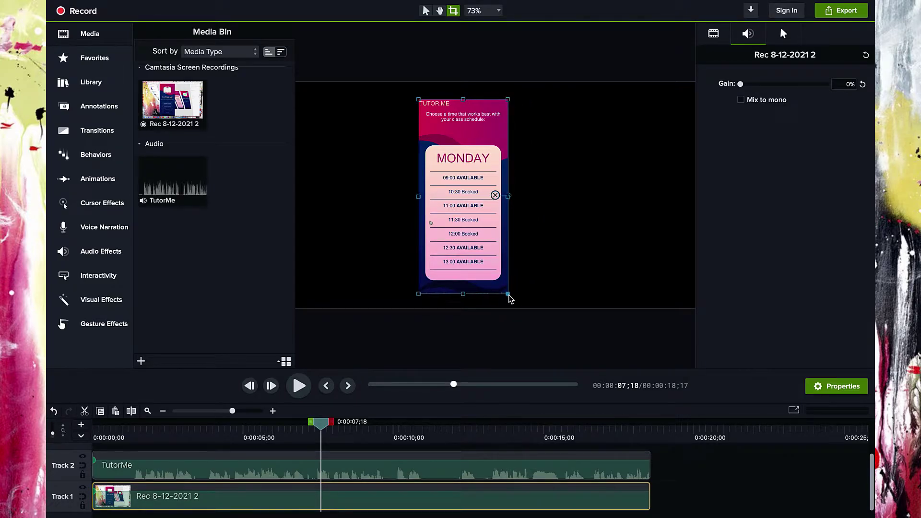
click(425, 11)
click(635, 179)
click(467, 191)
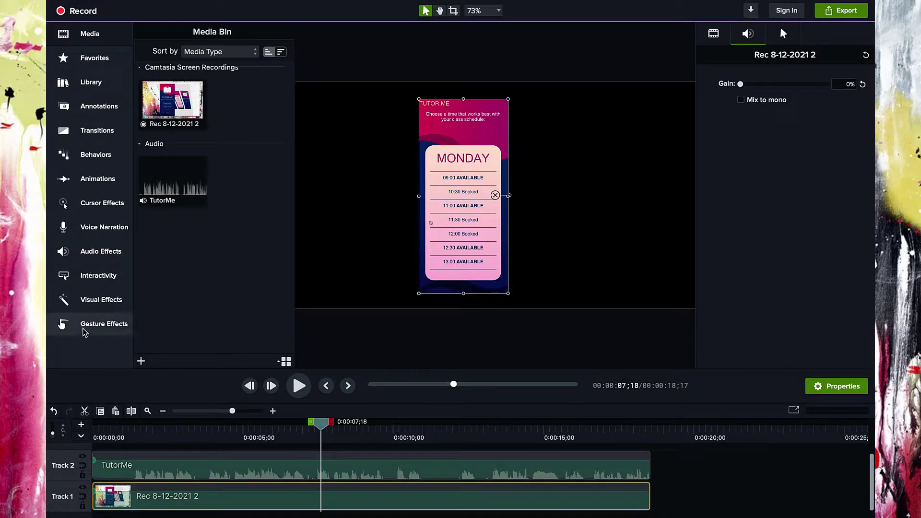
Apply an iPhone Device Frame effect to the recording and scale it to 271% on the canvas
click(87, 302)
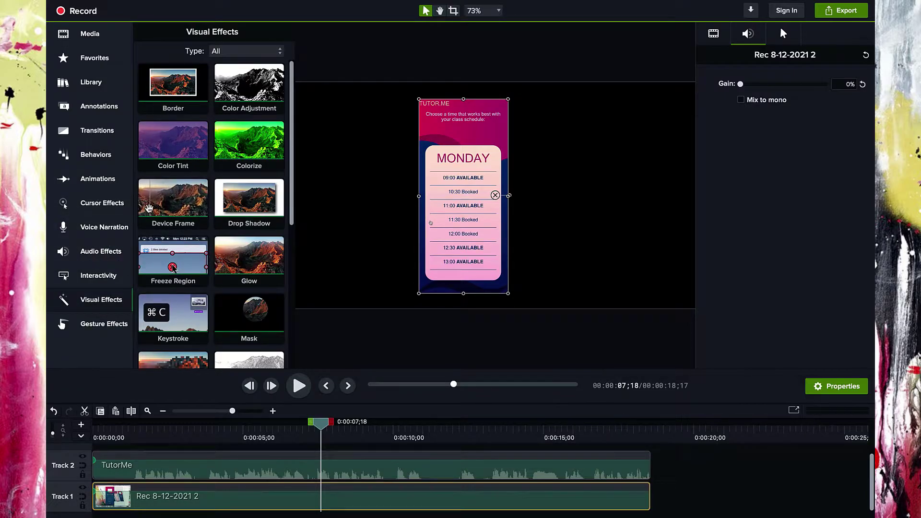
drag(151, 207, 296, 505)
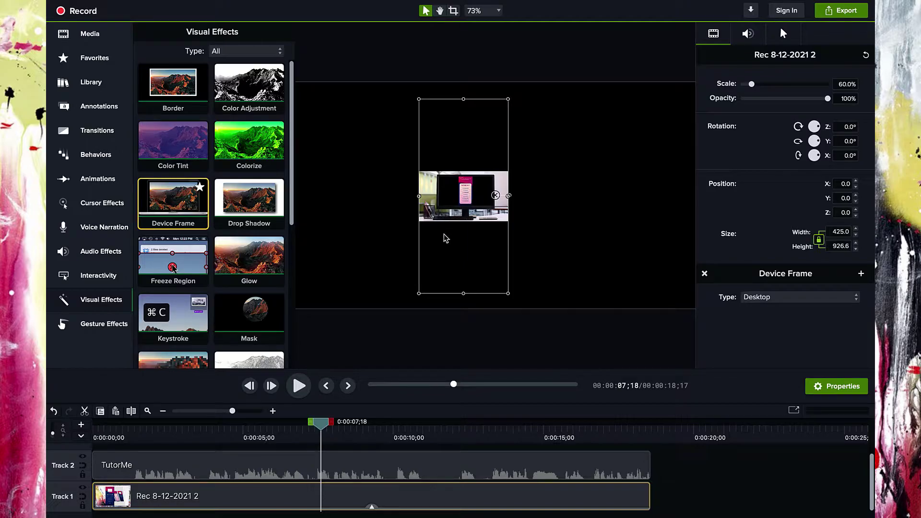
drag(422, 201, 306, 198)
drag(508, 198, 620, 199)
click(765, 302)
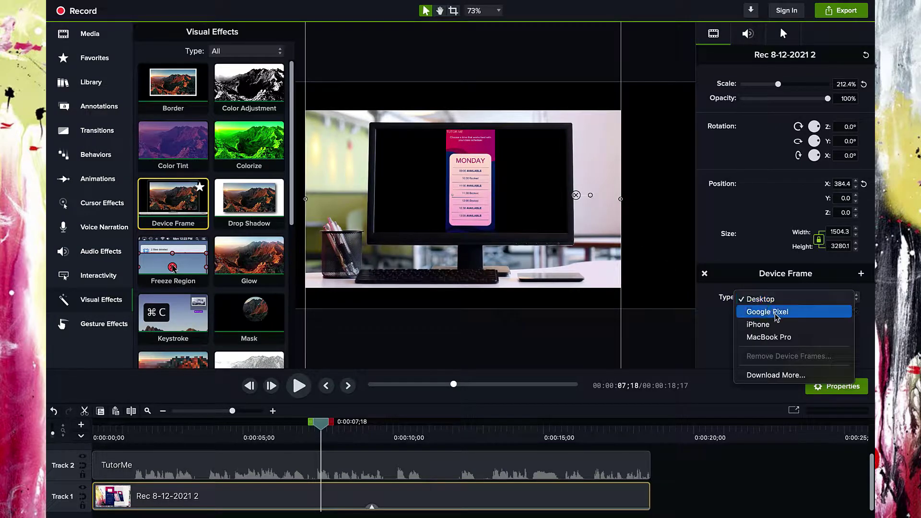
click(797, 324)
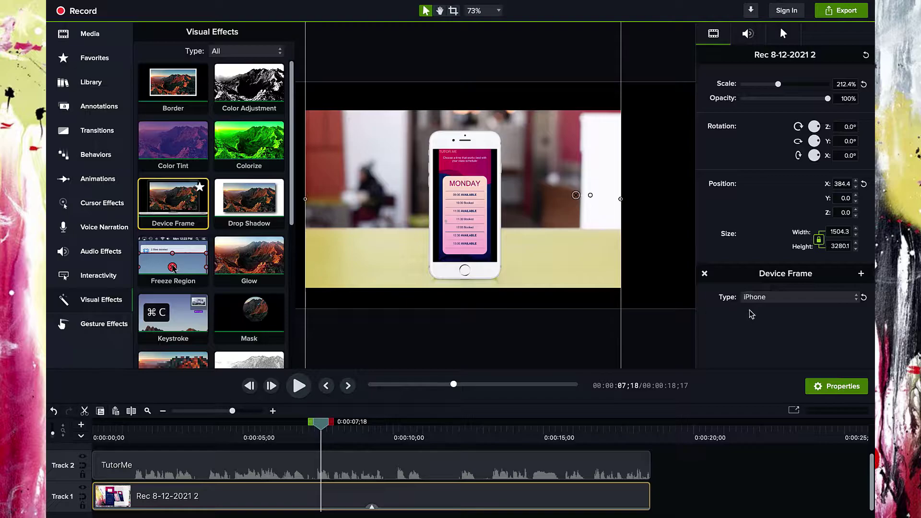
scroll(540, 290, down, 3)
drag(416, 231, 402, 187)
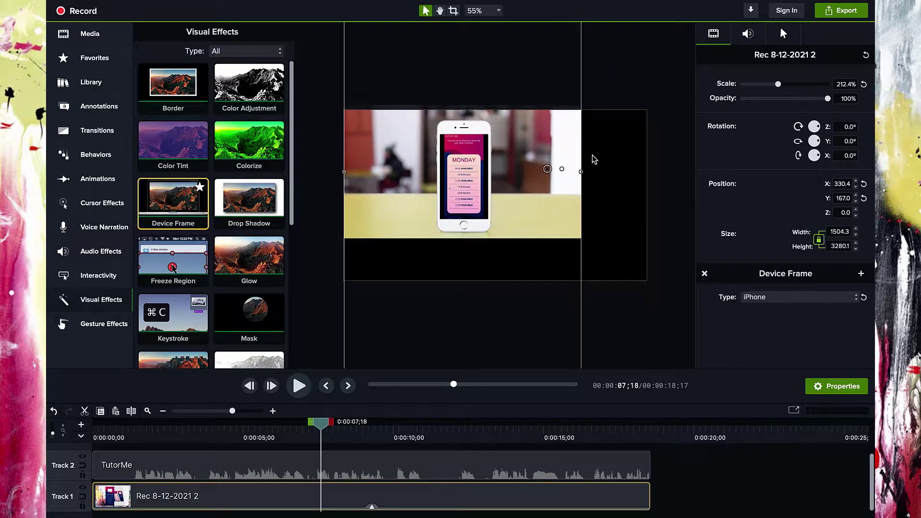
drag(581, 177, 597, 216)
Reselect the framed clip and save the project from the File menu
key(Escape)
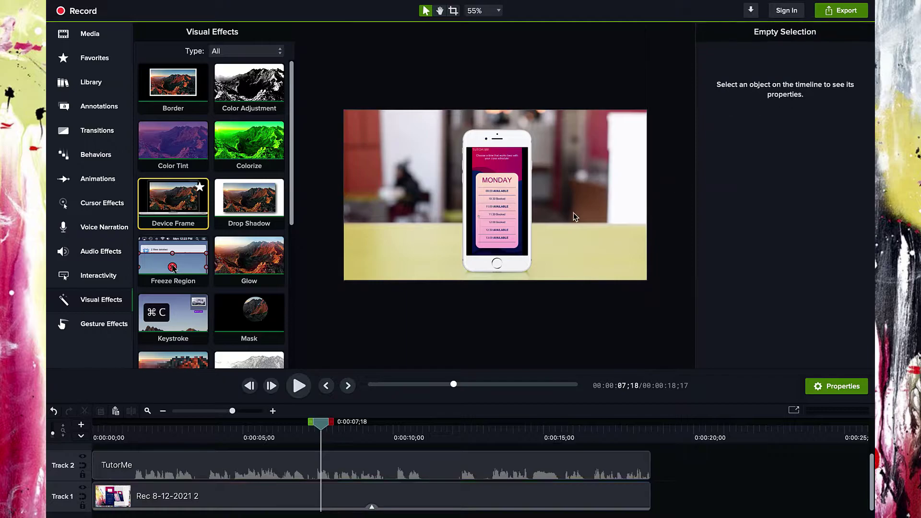
click(540, 213)
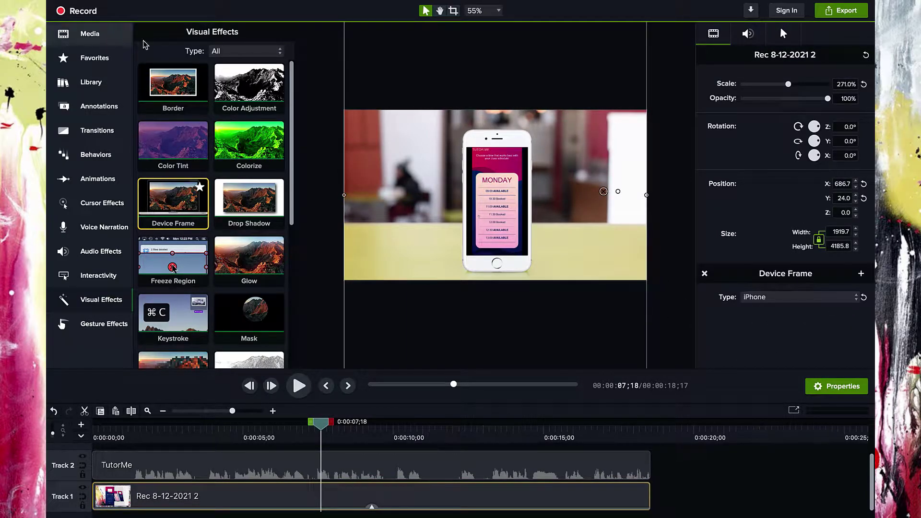
mouse_move(192, 4)
click(154, 7)
click(158, 93)
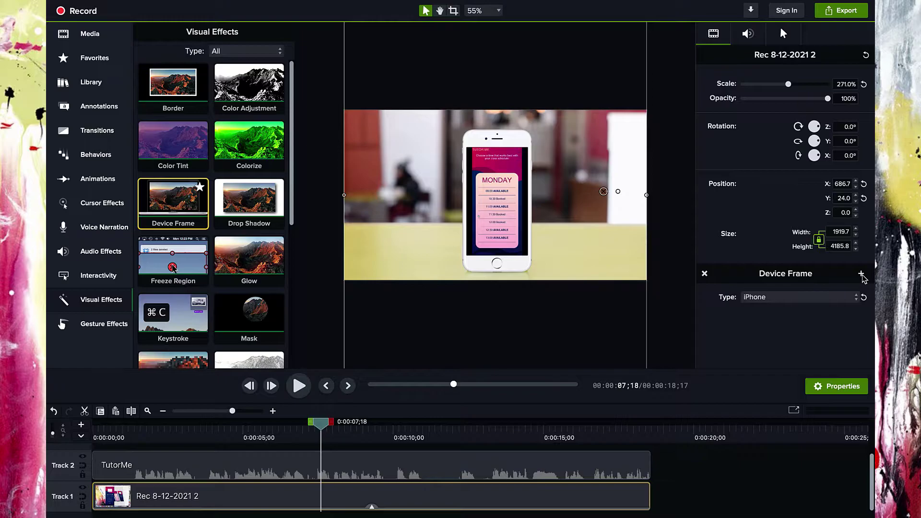
Start and cancel saving the device frame as a preset, keeping the iPhone type
click(861, 275)
click(473, 183)
click(845, 389)
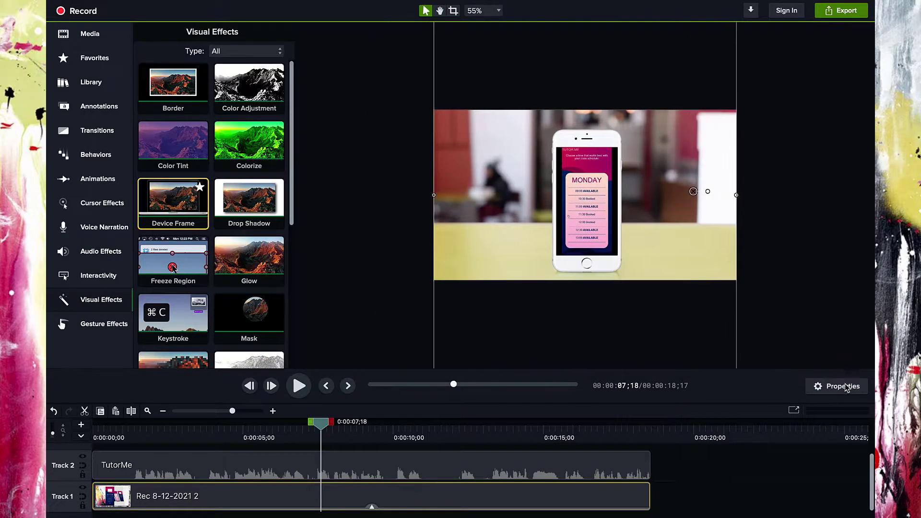
click(847, 390)
click(820, 298)
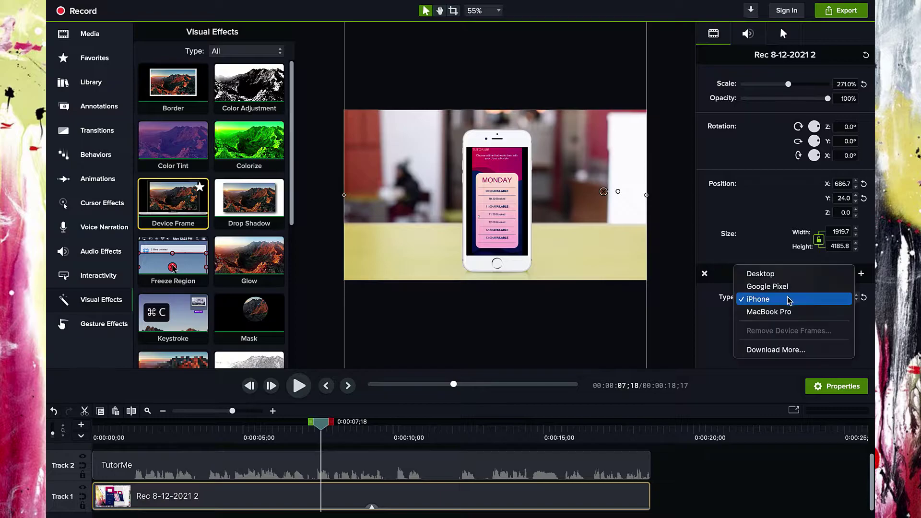
click(789, 350)
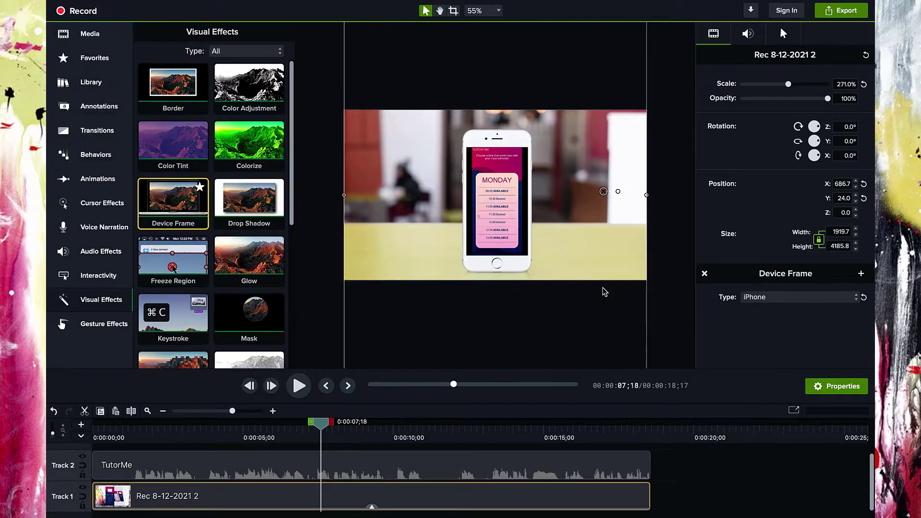
Switch to Firefox showing the TechSmith Assets for Camtasia page
key(ctrl+Left)
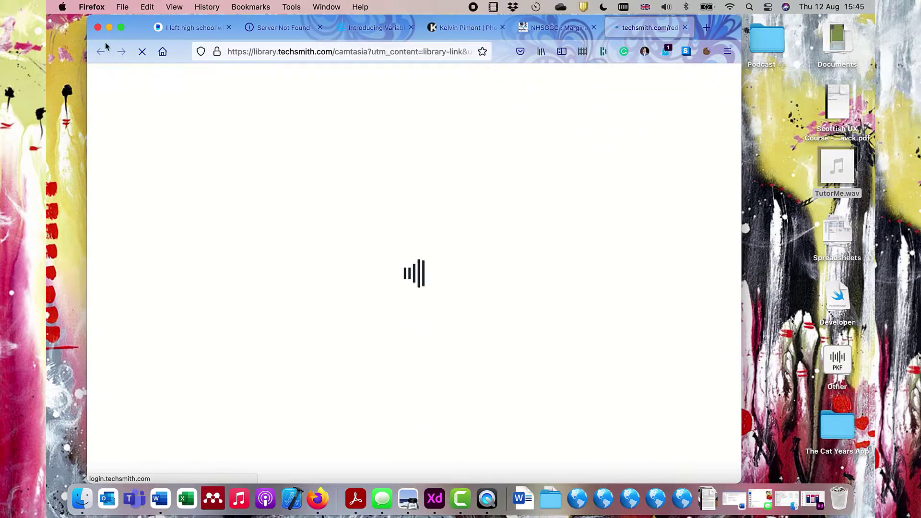
click(121, 27)
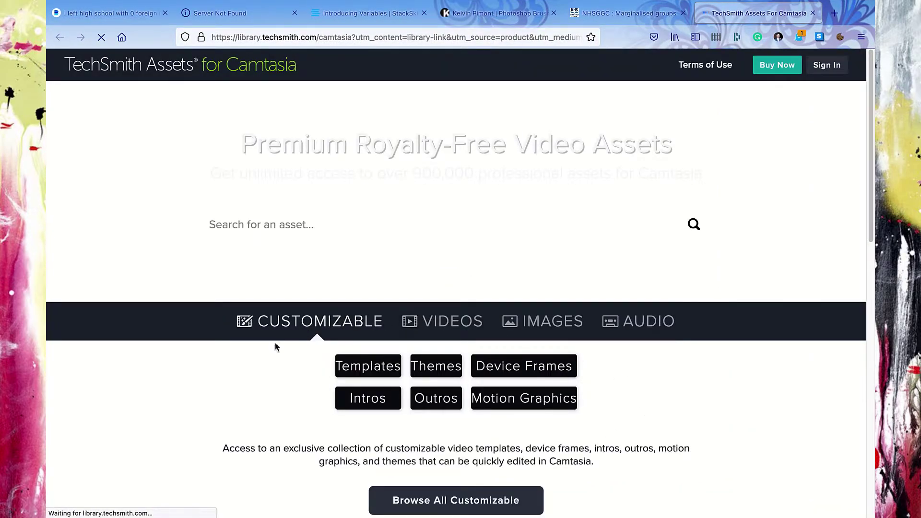
scroll(275, 345, down, 5)
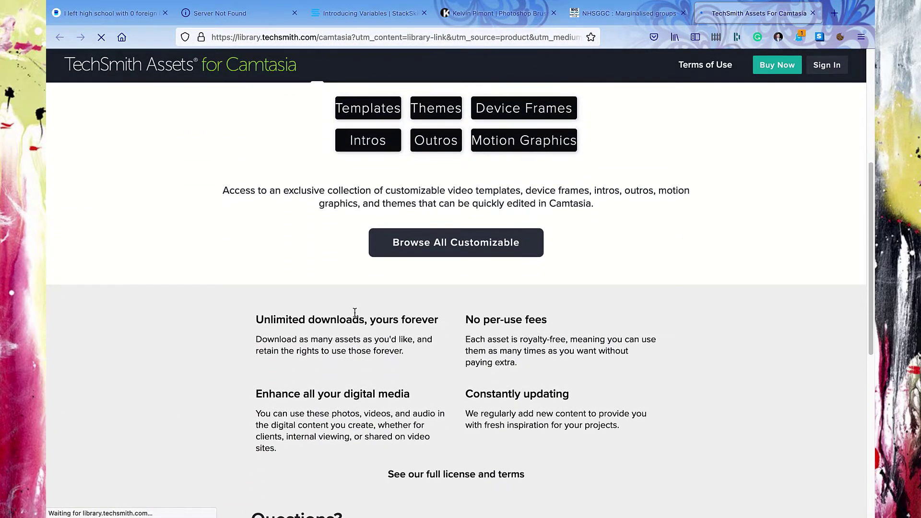
scroll(355, 312, up, 2)
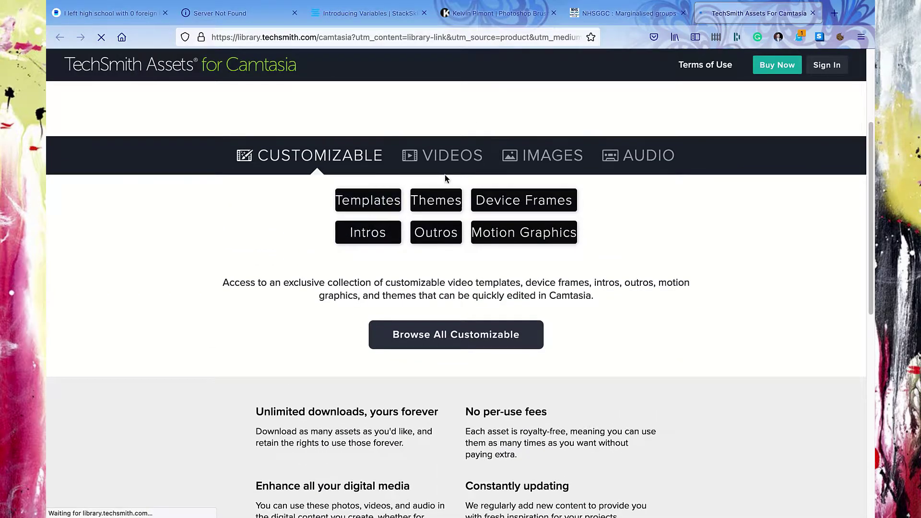
scroll(412, 356, down, 7)
scroll(412, 356, up, 6)
Open Device Frames, filter to Free, and browse the phone, tablet and laptop mockups
click(532, 175)
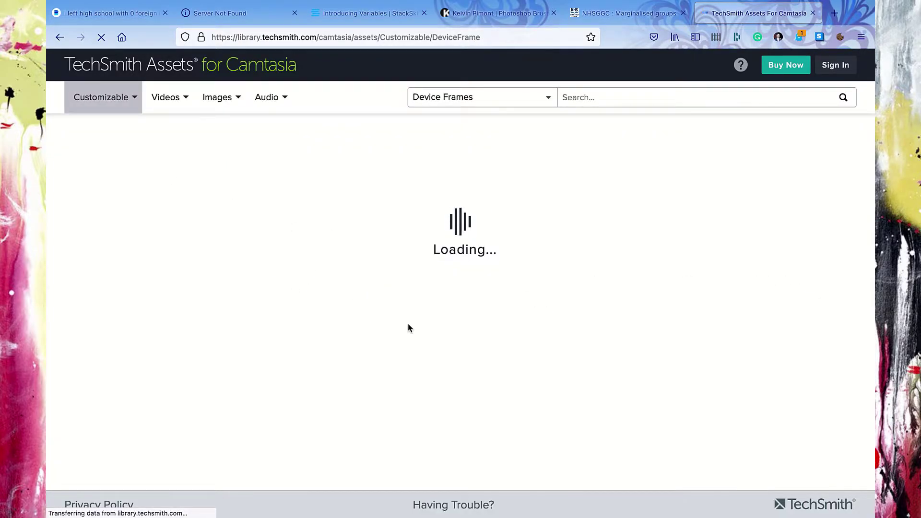
click(62, 197)
click(62, 214)
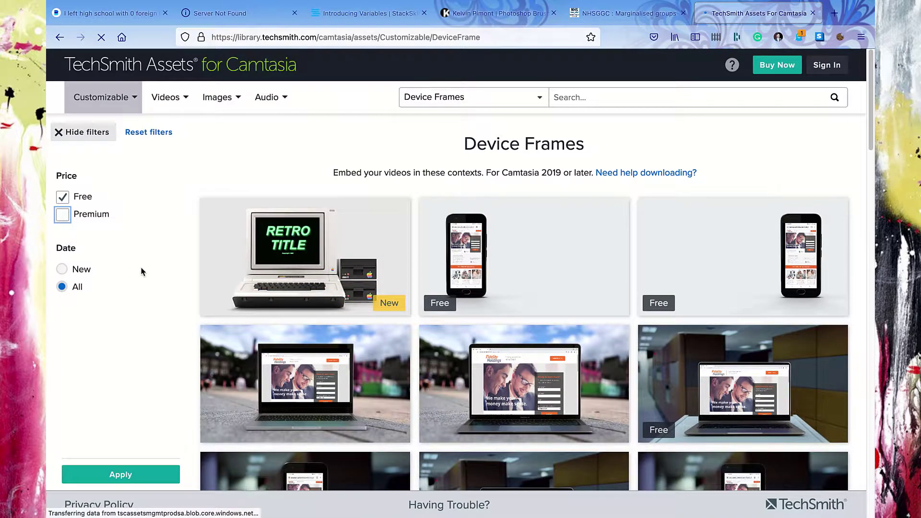
scroll(140, 275, down, 1)
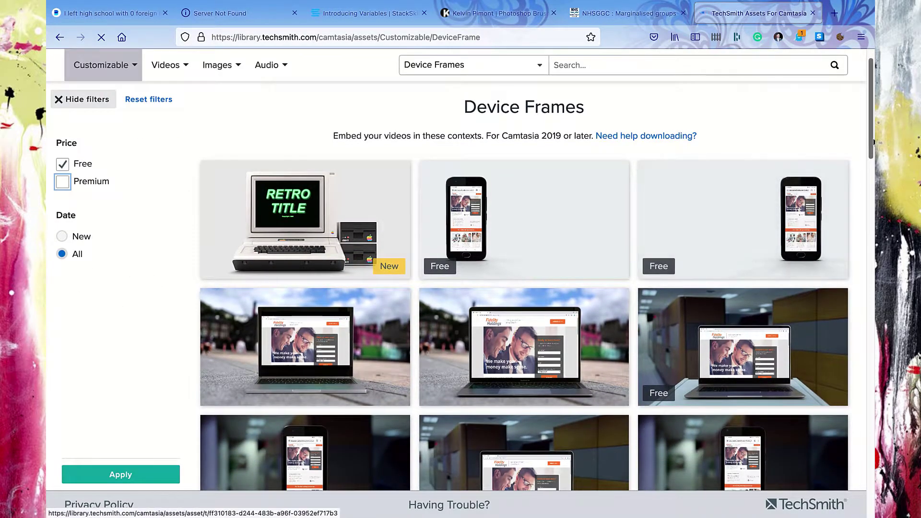
drag(873, 142, 839, 272)
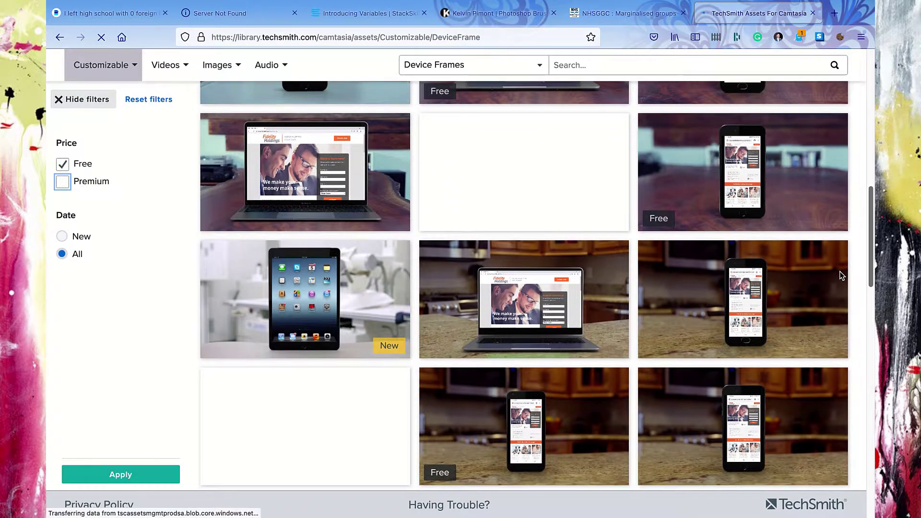
scroll(839, 283, down, 2)
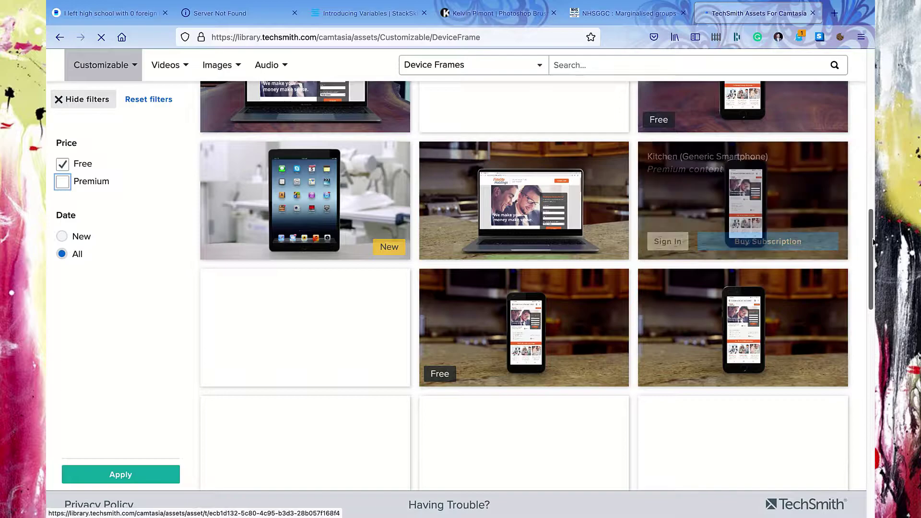
scroll(857, 303, up, 1)
scroll(857, 302, up, 5)
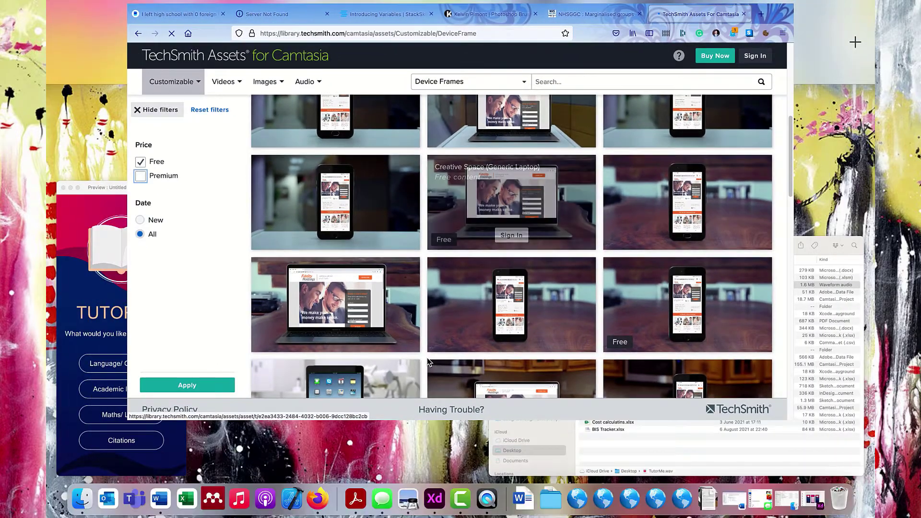
Switch to Adobe XD, close its Preview window, and bring the TutorMe document forward
key(ctrl+Up)
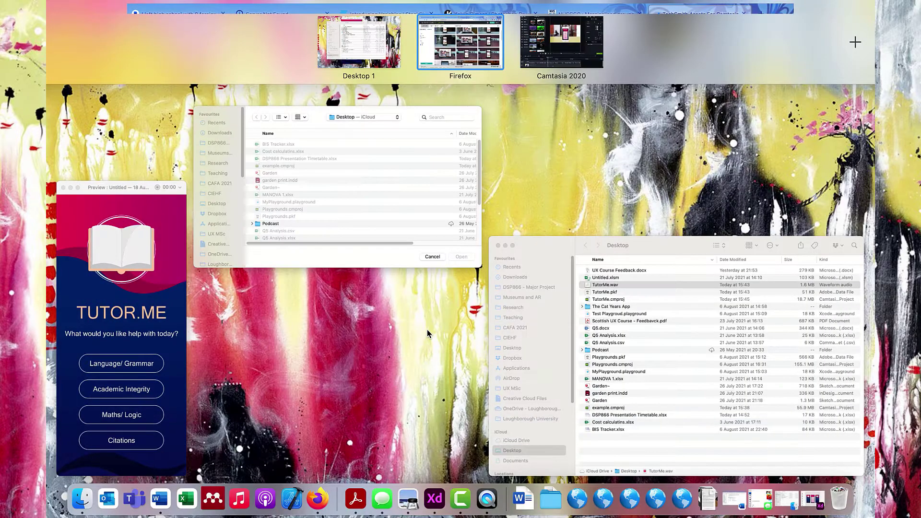
click(430, 499)
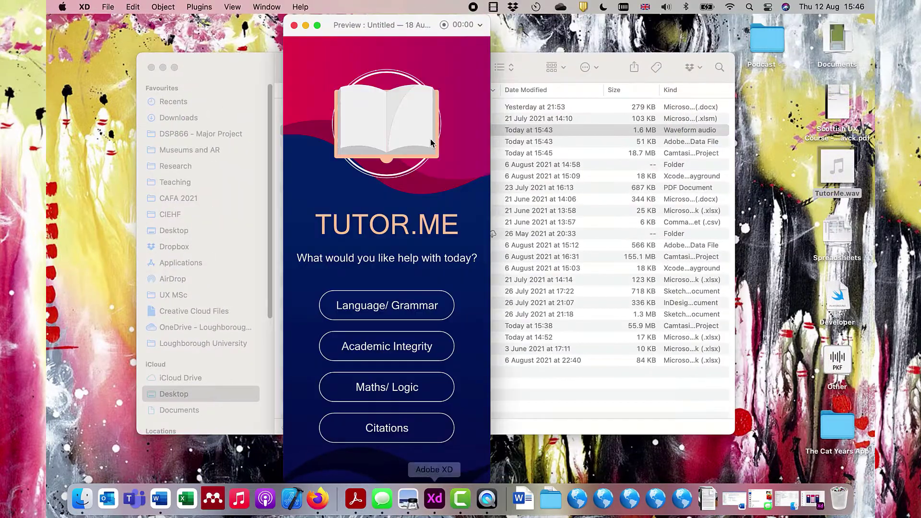
click(294, 25)
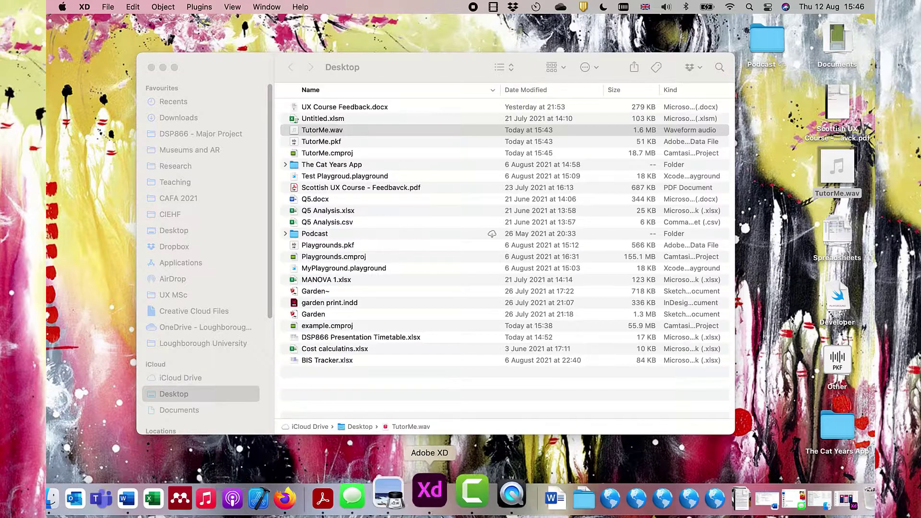
click(442, 497)
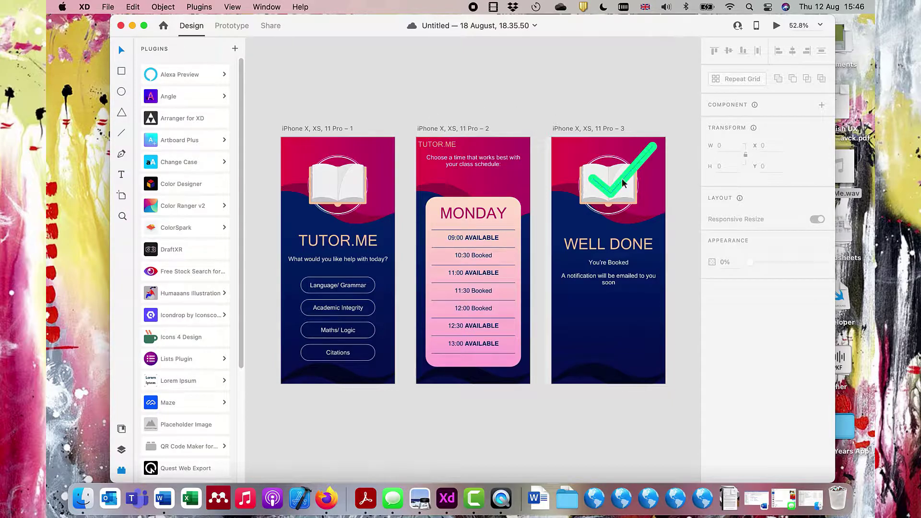
key(ctrl+Up)
Back in Firefox, scroll the free Device Frames to the Bright Background Left (Generic Smartphone) frame
click(451, 60)
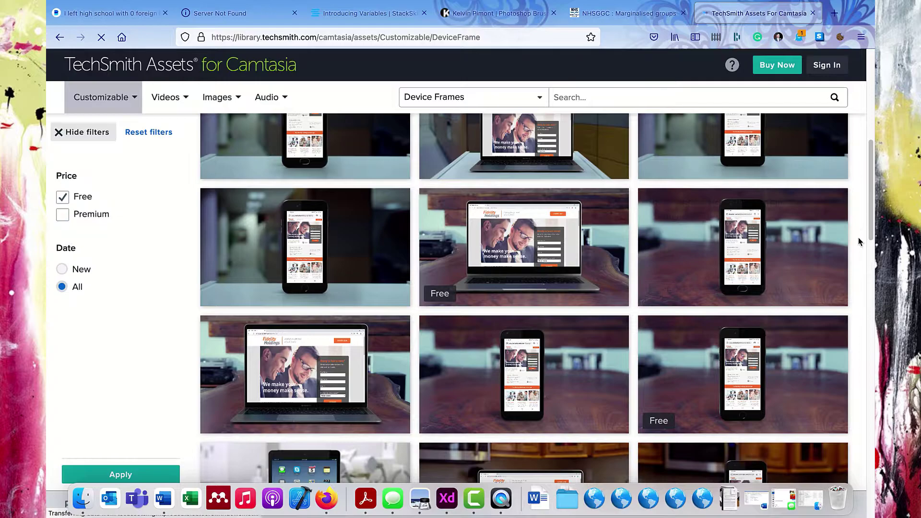
drag(865, 224, 870, 182)
mouse_move(742, 326)
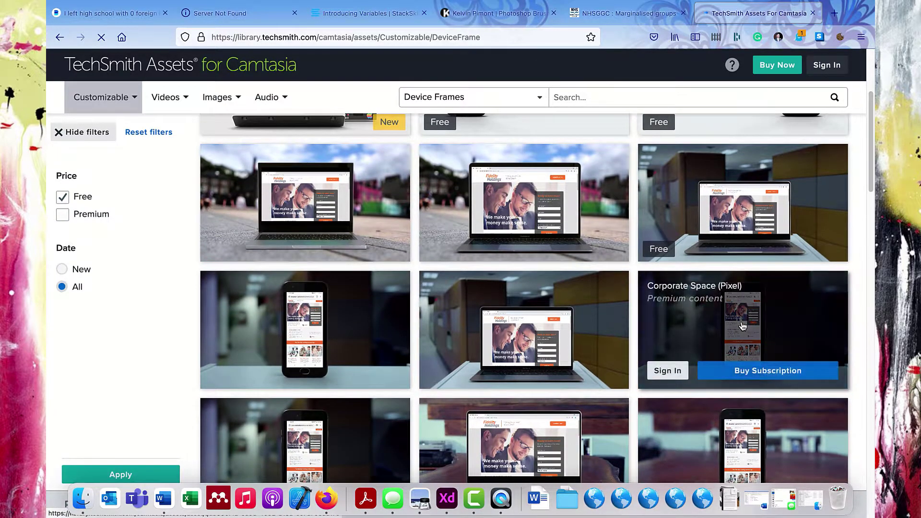
mouse_move(323, 291)
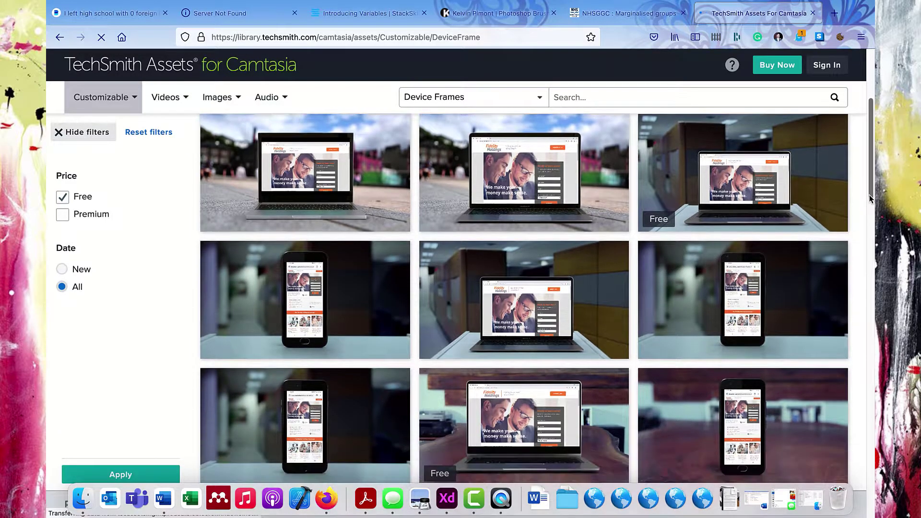
drag(869, 195, 866, 265)
mouse_move(744, 310)
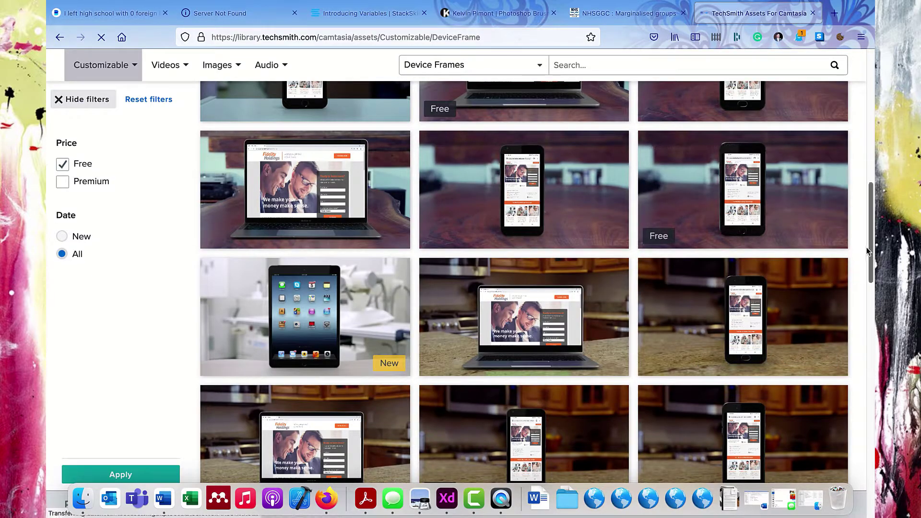
scroll(866, 246, up, 5)
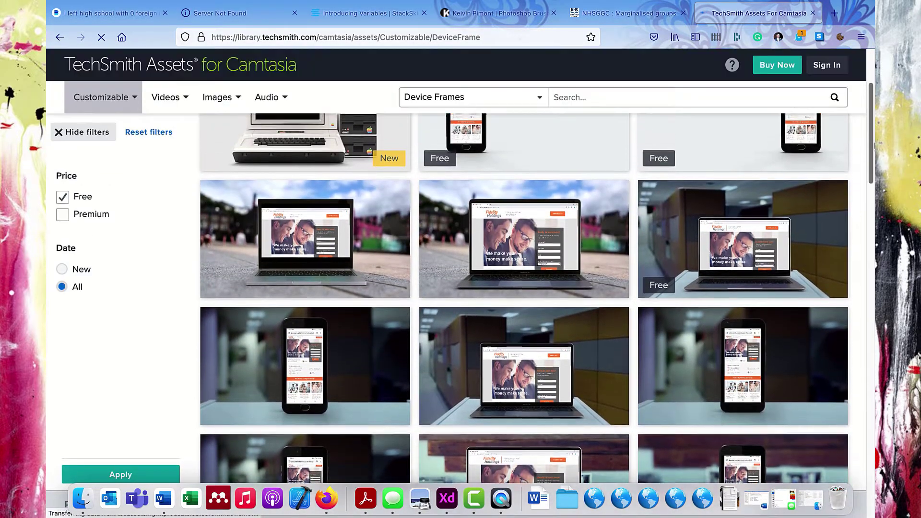
scroll(462, 299, up, 2)
mouse_move(454, 220)
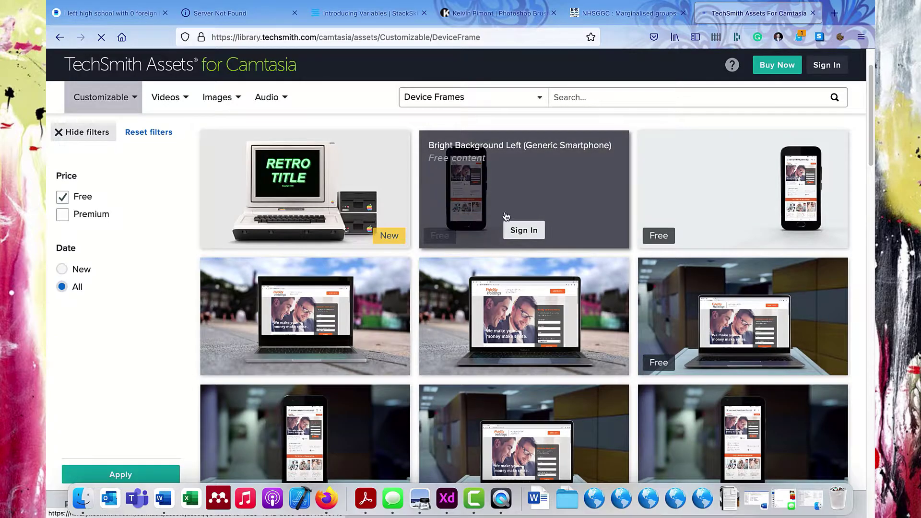
mouse_move(496, 208)
Back in Camtasia, remove the existing device frame from the recording clip
click(476, 494)
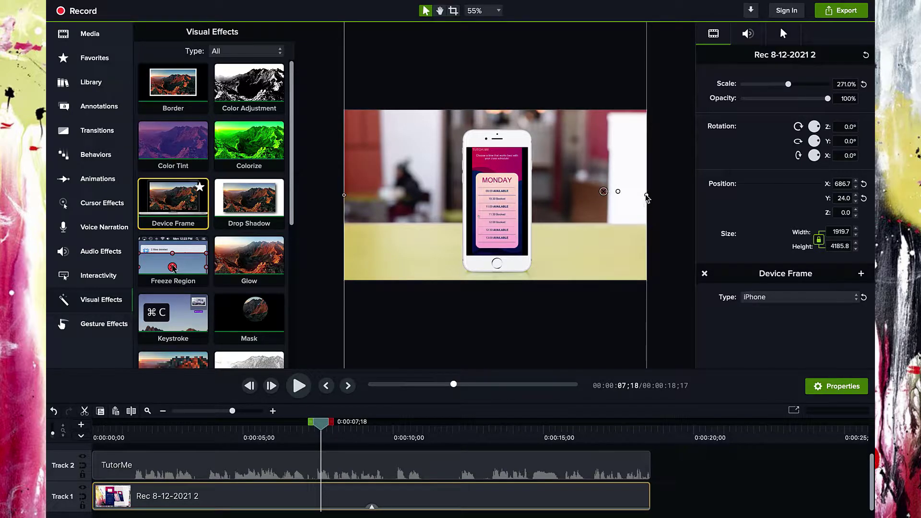
mouse_move(646, 197)
mouse_down()
mouse_move(666, 195)
mouse_move(647, 204)
mouse_up()
click(453, 11)
click(425, 10)
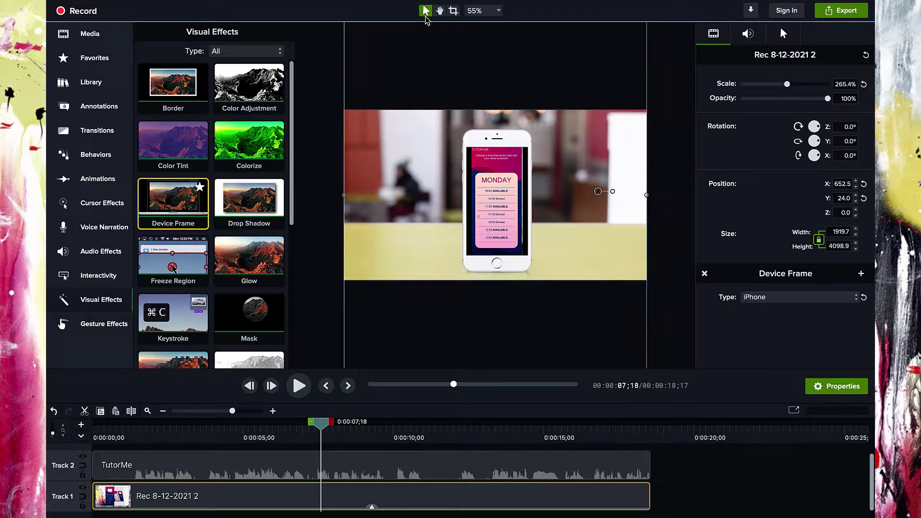
click(785, 298)
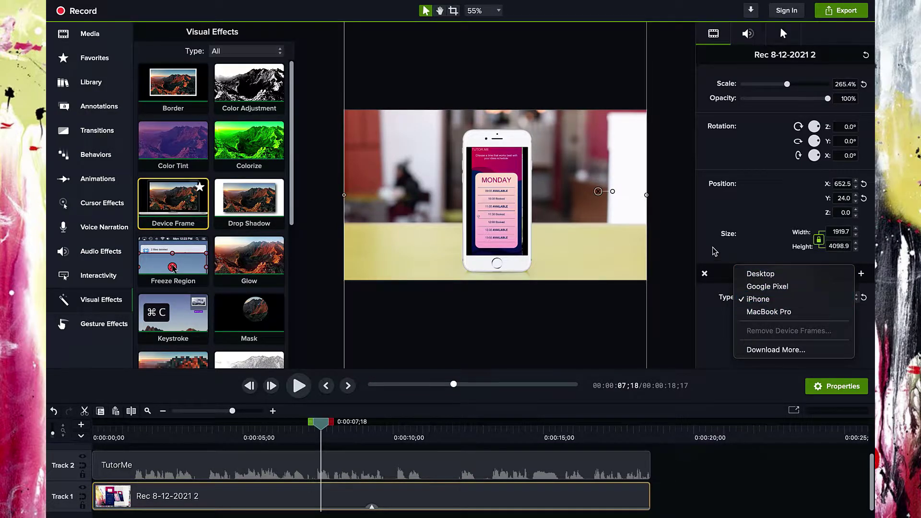
click(782, 331)
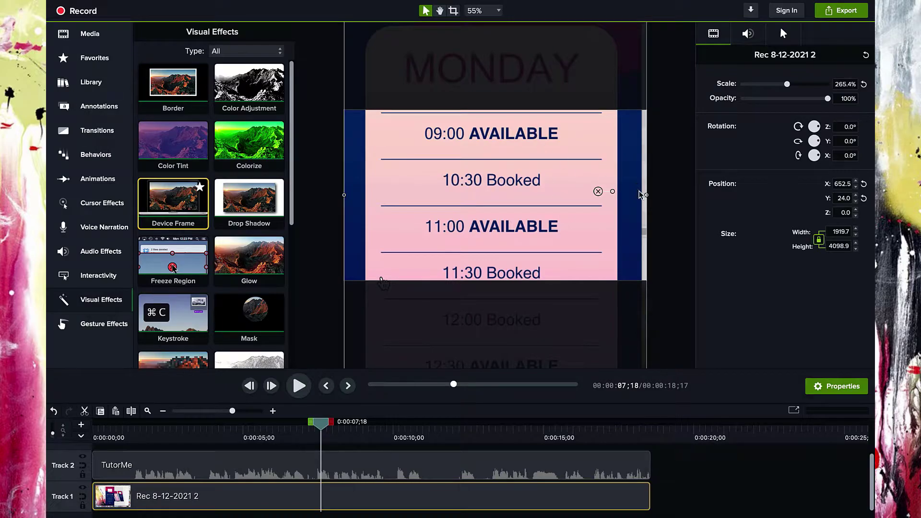
Shrink the clip to 69.5% and crop slivers off its bottom and right edges
drag(646, 196, 495, 214)
drag(515, 93, 525, 149)
click(454, 10)
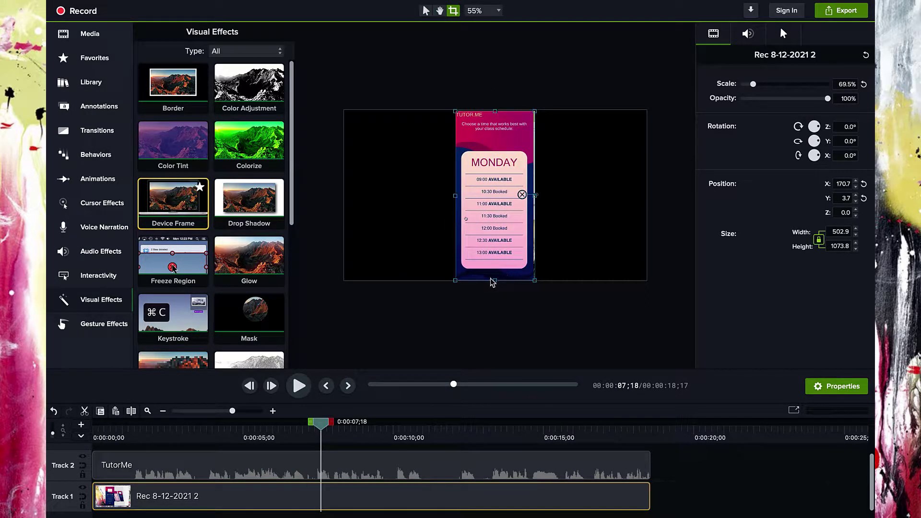
drag(496, 285, 498, 279)
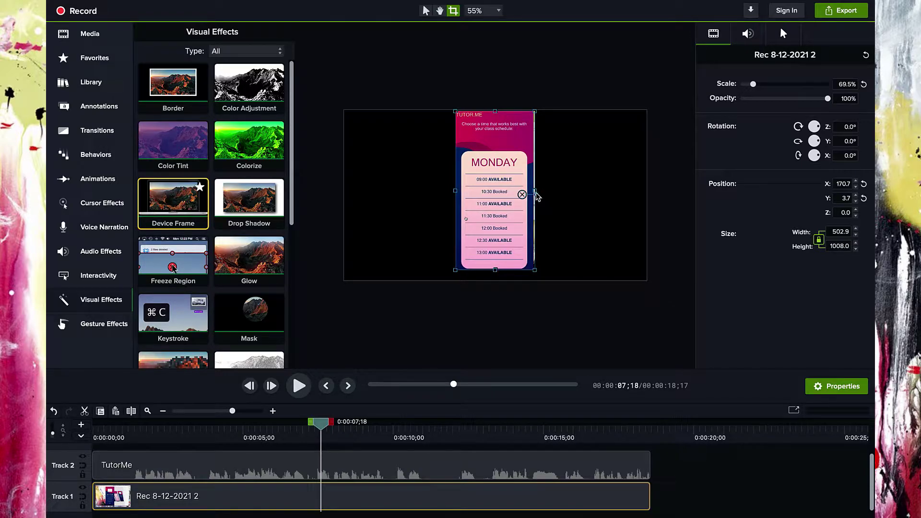
drag(536, 193, 534, 194)
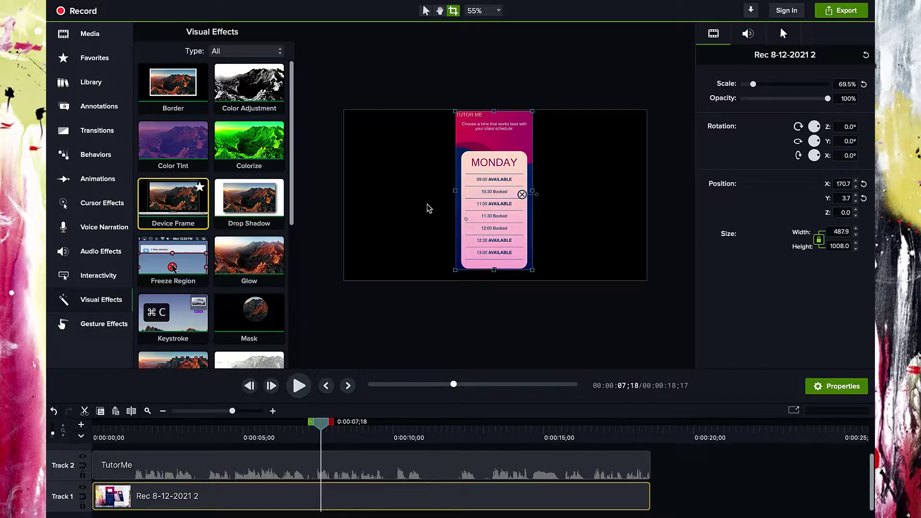
Apply a fresh Device Frame effect to the clip, which defaults to Desktop
click(537, 317)
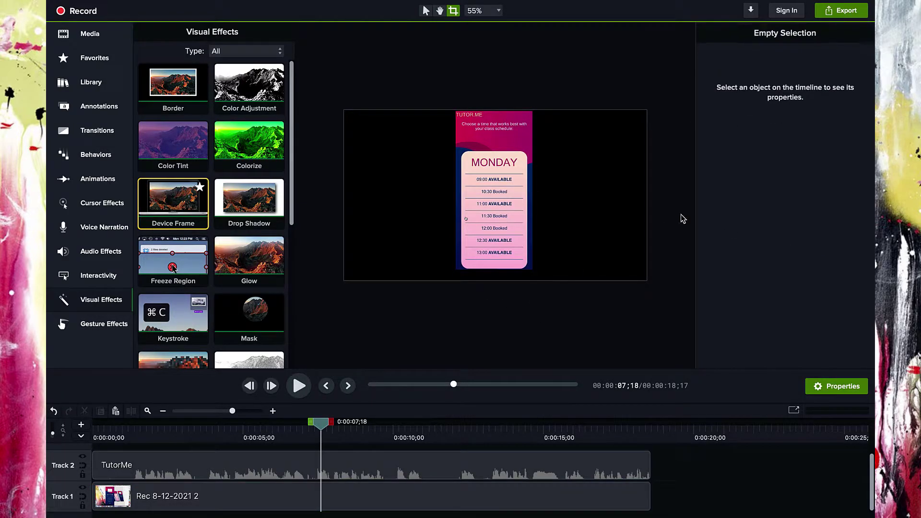
click(510, 186)
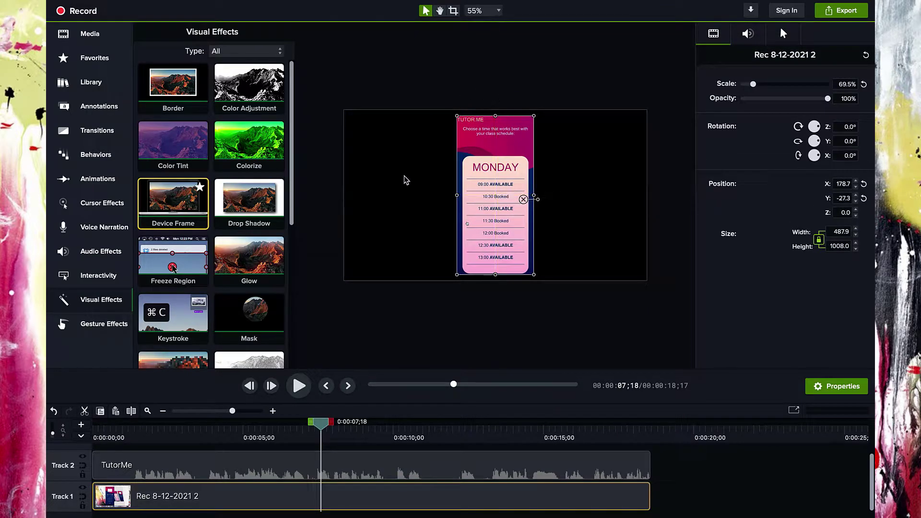
click(475, 297)
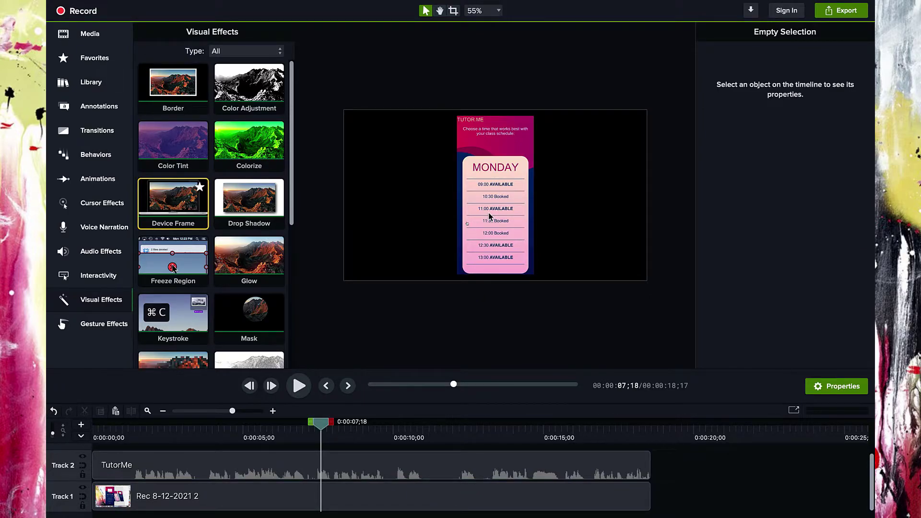
click(515, 217)
drag(173, 202, 483, 214)
Set the Device Frame type to iPhone and enlarge the clip to about 273.6%
click(780, 296)
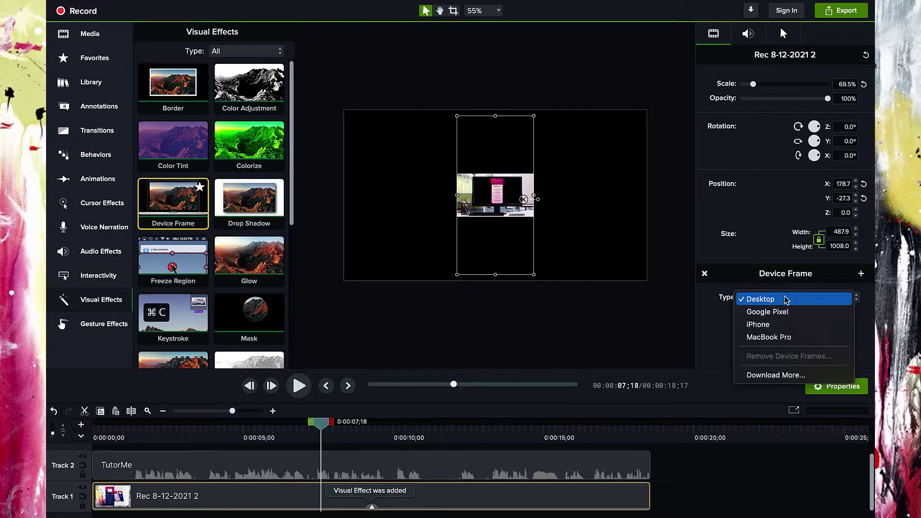
click(781, 324)
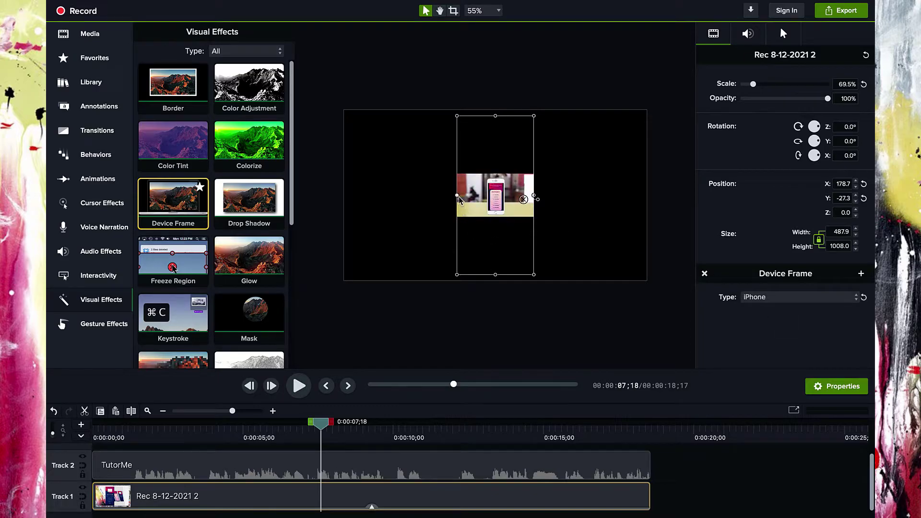
drag(459, 198, 347, 195)
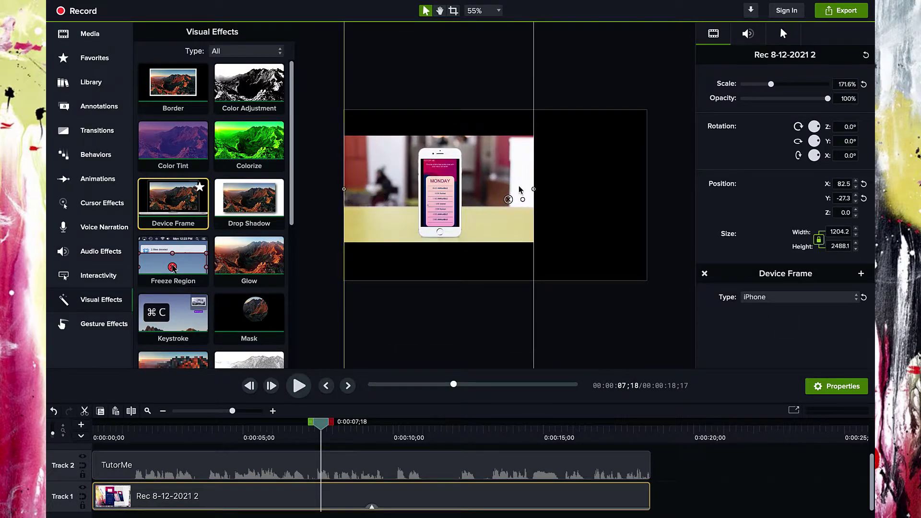
drag(534, 192, 652, 207)
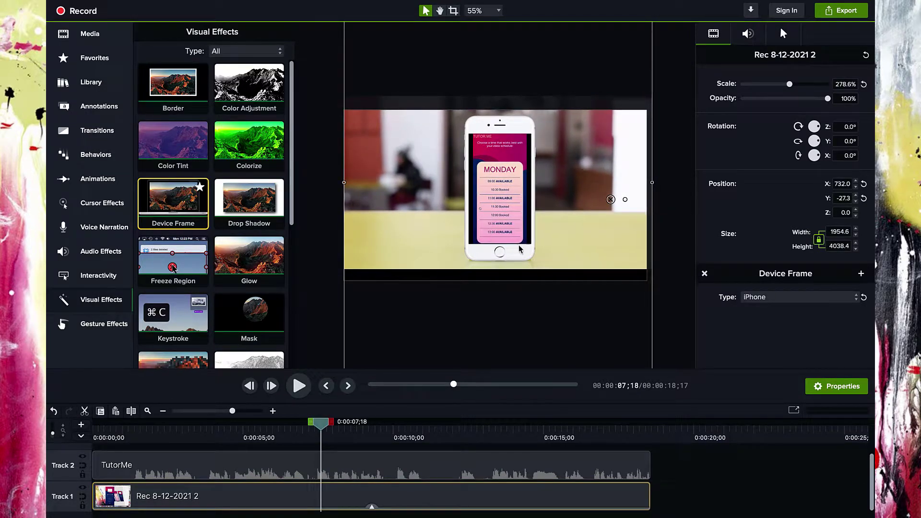
key(super+minus)
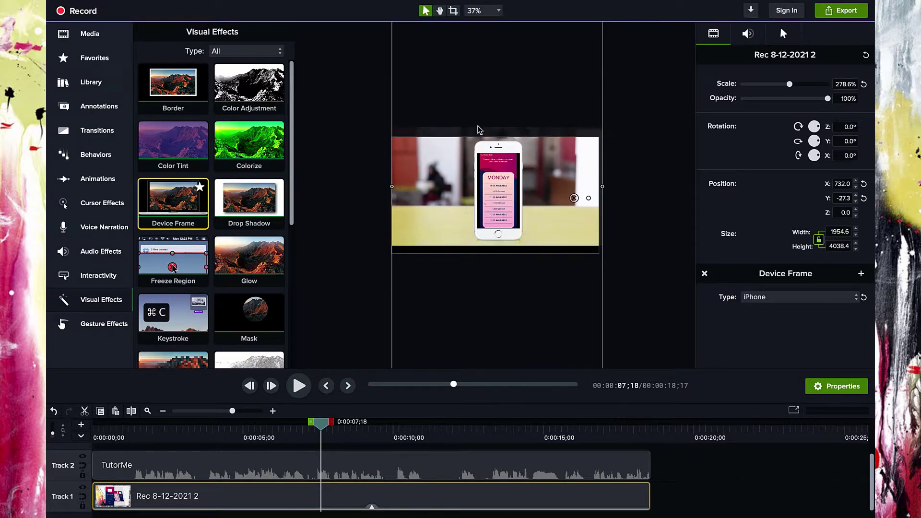
click(615, 188)
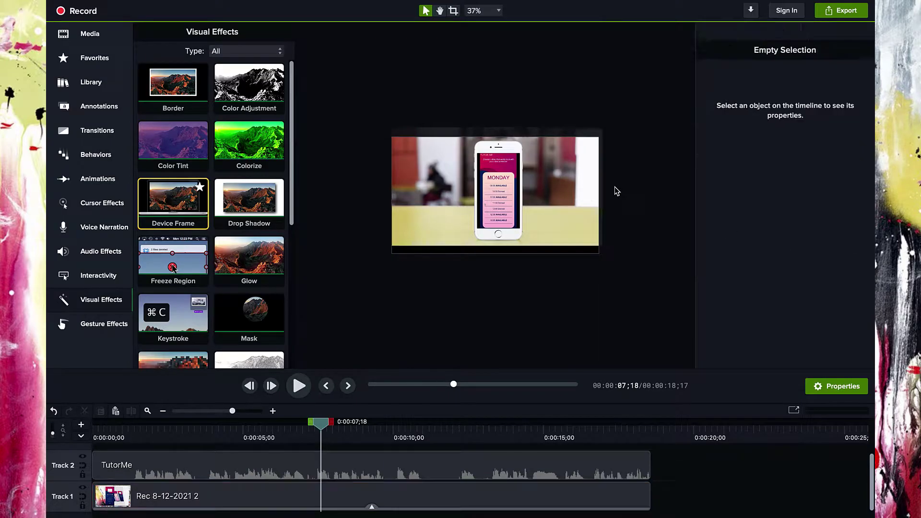
click(582, 197)
drag(602, 187, 597, 192)
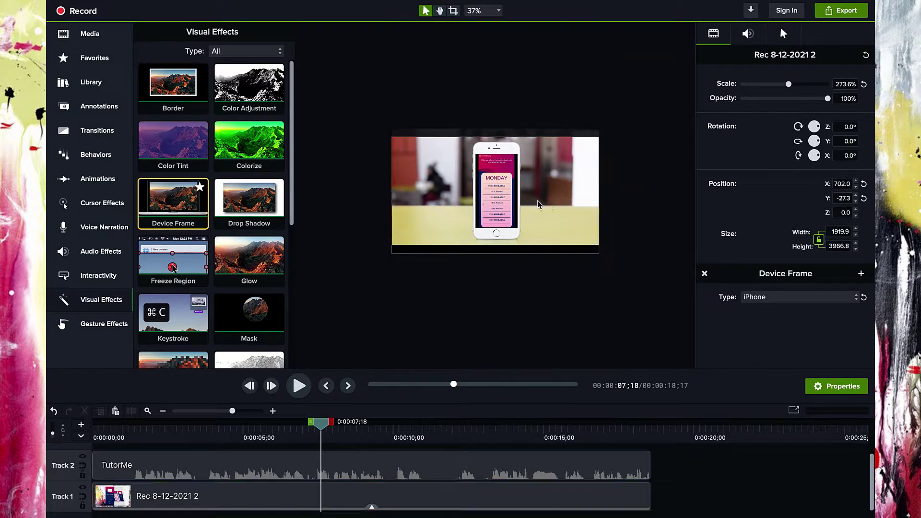
key(Escape)
key(super+equal)
key(super+equal)
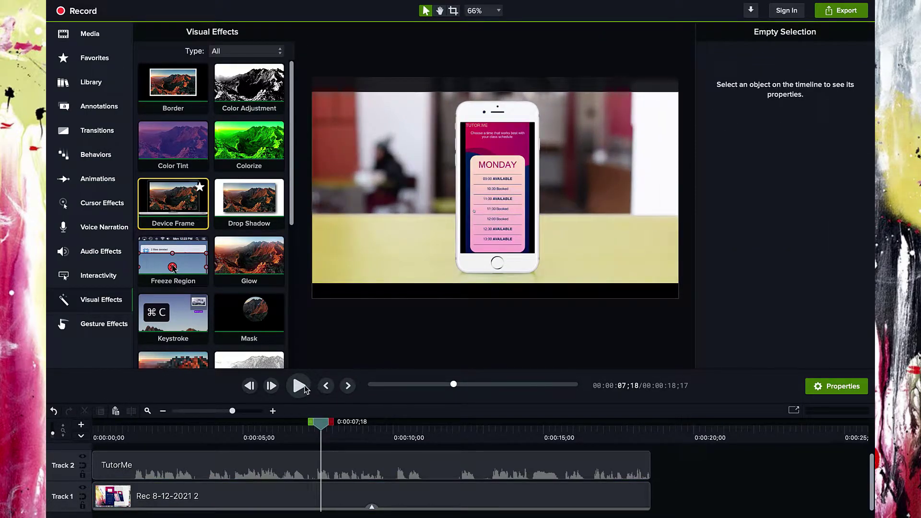
Play the preview, replay from 0:00:12;09, then return the playhead near the start
click(327, 386)
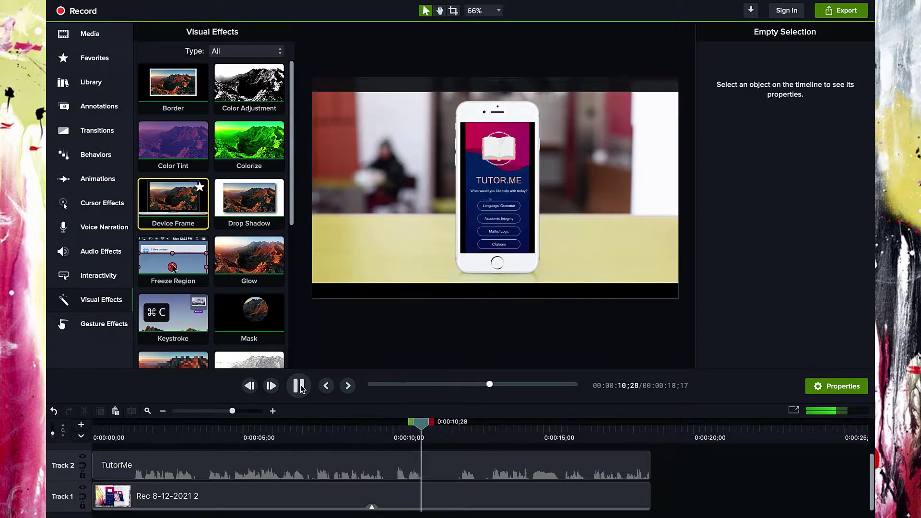
click(299, 386)
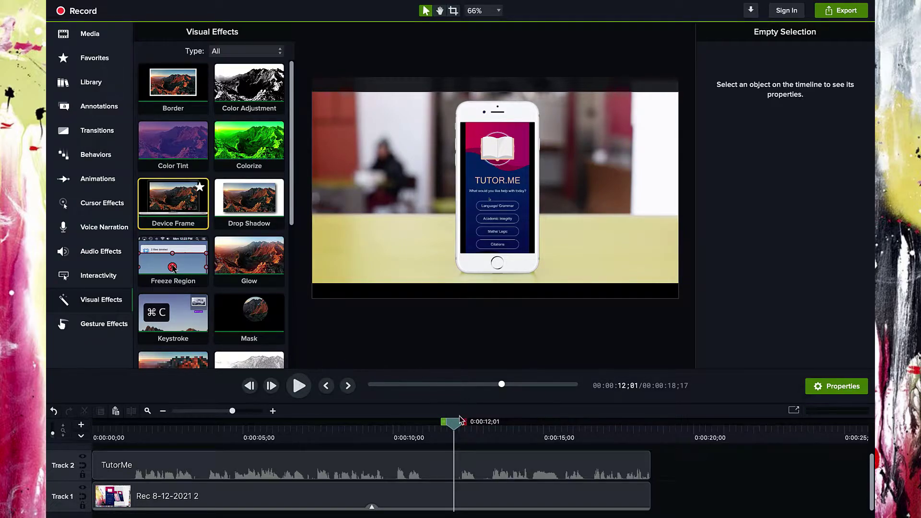
drag(460, 426, 462, 425)
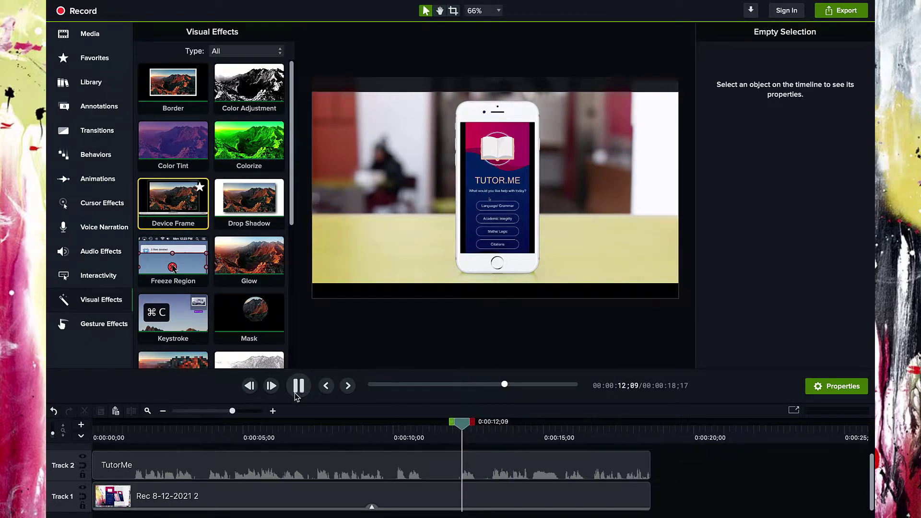
click(298, 387)
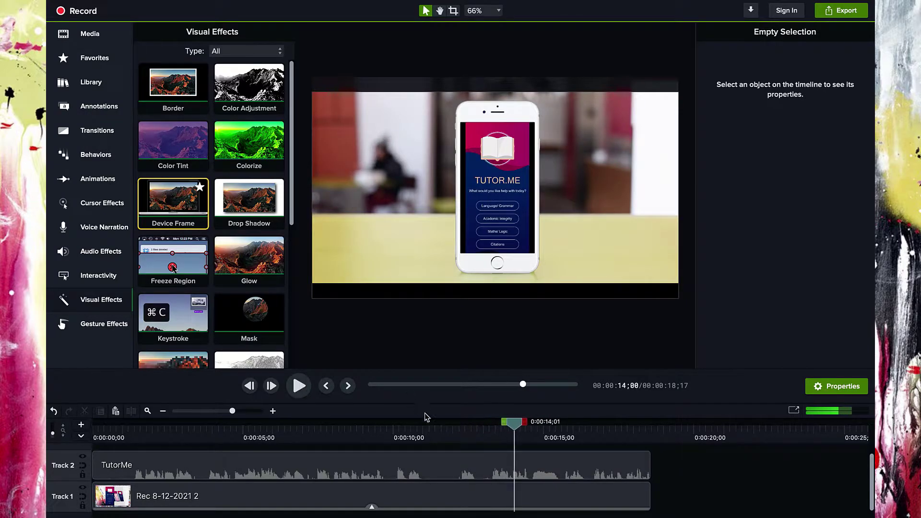
drag(522, 430, 134, 423)
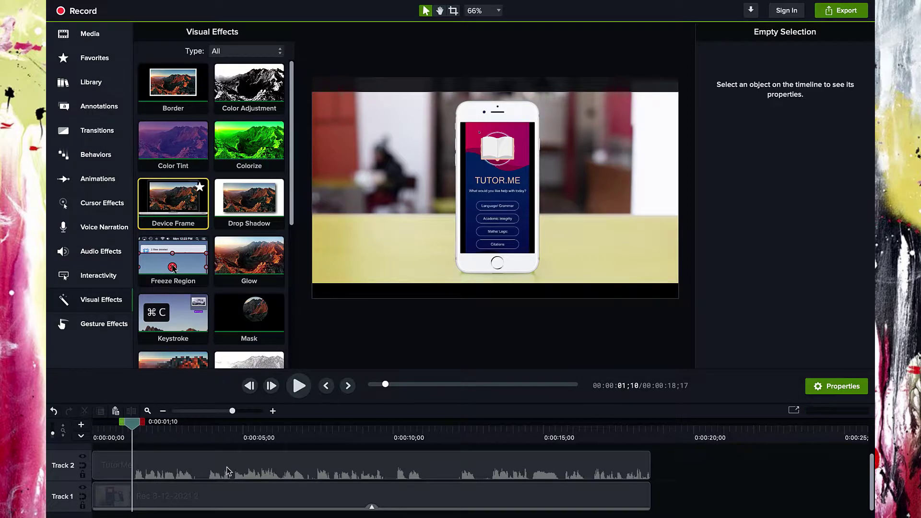
Cut the short leading pieces off both tracks and move both clips to start at 0:00
drag(686, 496, 623, 460)
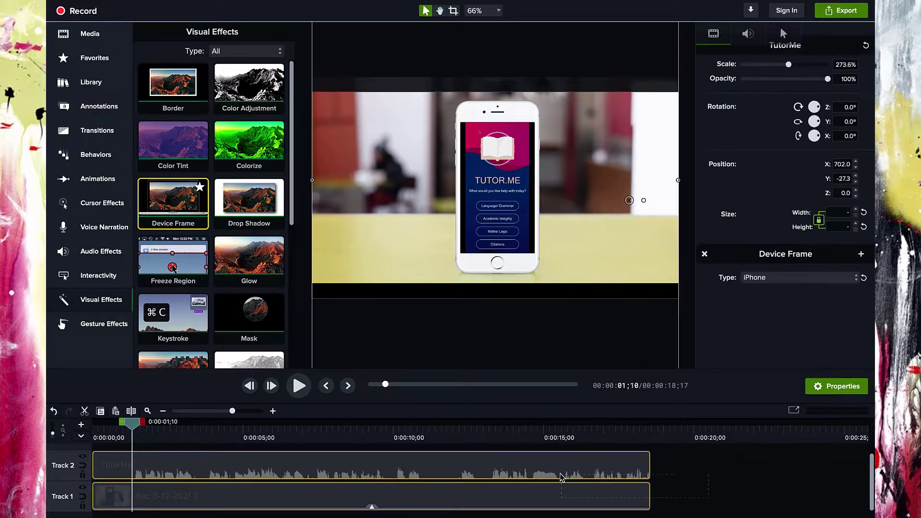
click(132, 411)
click(123, 461)
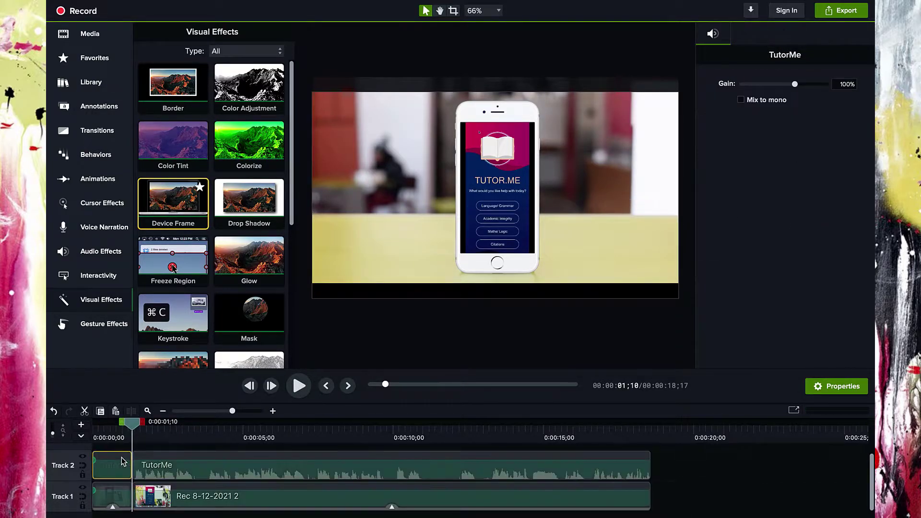
key(Delete)
key(ctrl+a)
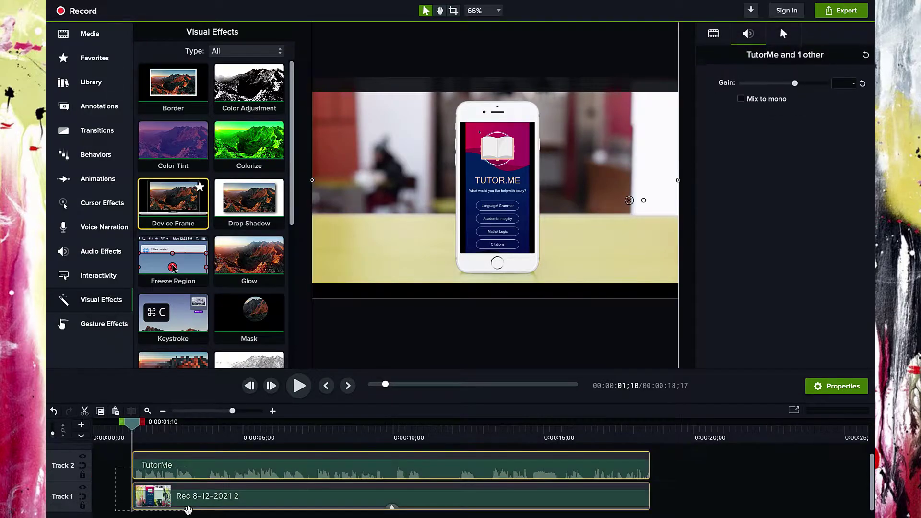
drag(191, 500, 146, 496)
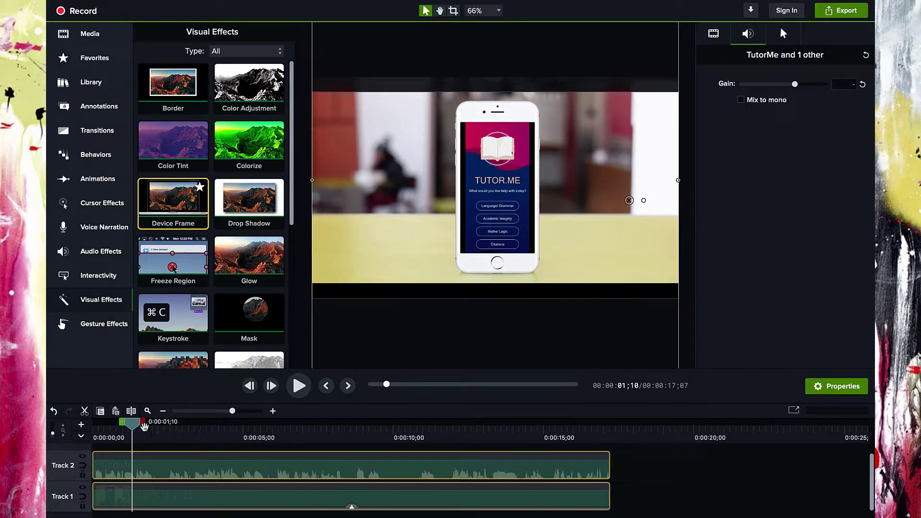
Split both tracks at 0:00:09;23, delete the tail, and play from the start to check
mouse_move(142, 426)
mouse_down()
mouse_move(355, 426)
mouse_move(306, 426)
mouse_up()
drag(140, 421, 387, 431)
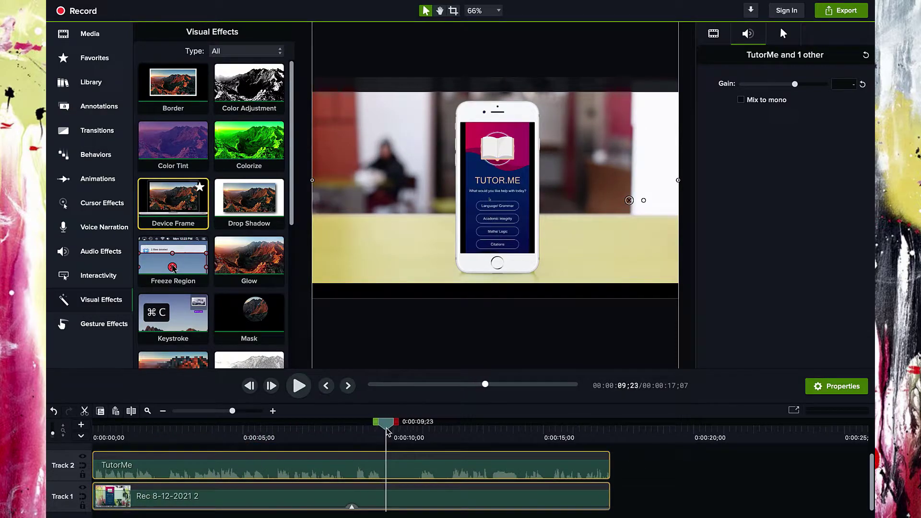
click(131, 412)
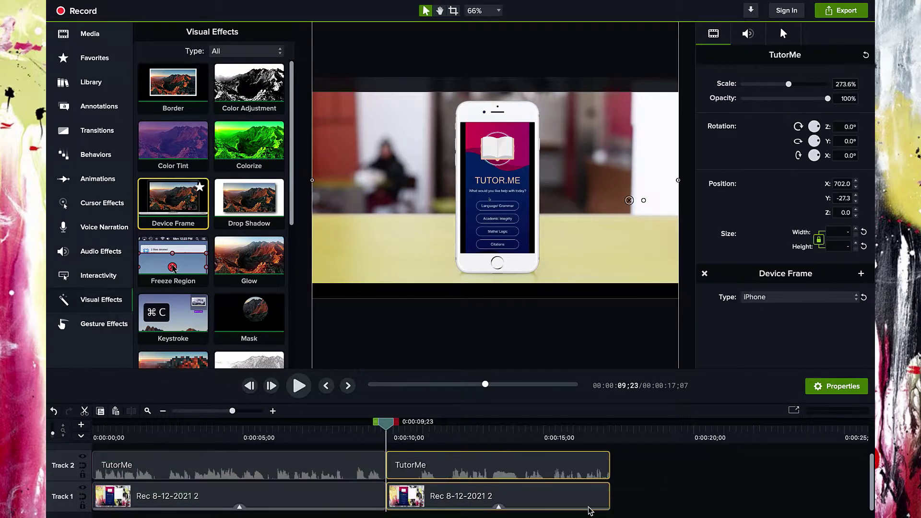
key(Delete)
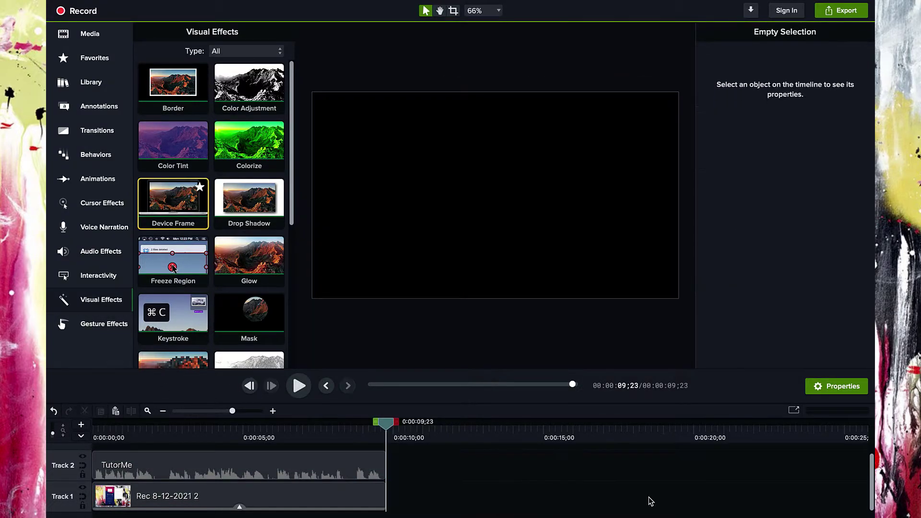
drag(383, 429, 96, 416)
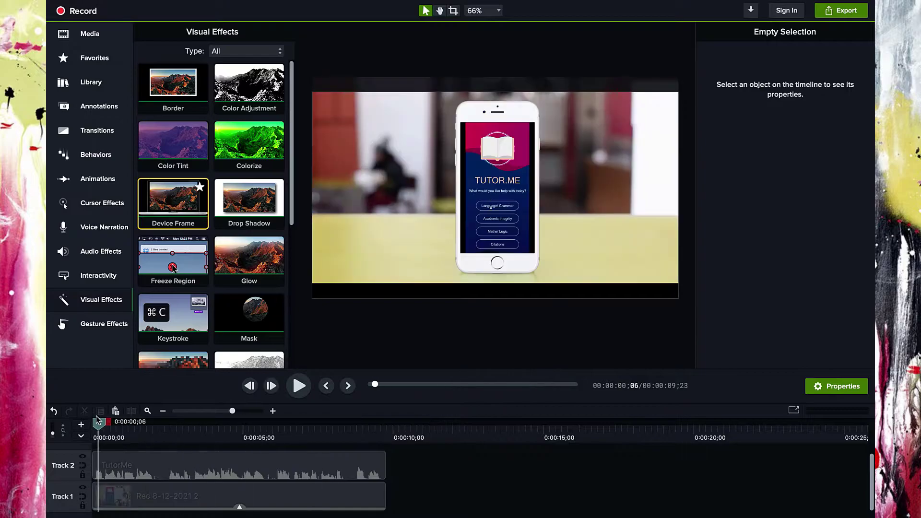
key(space)
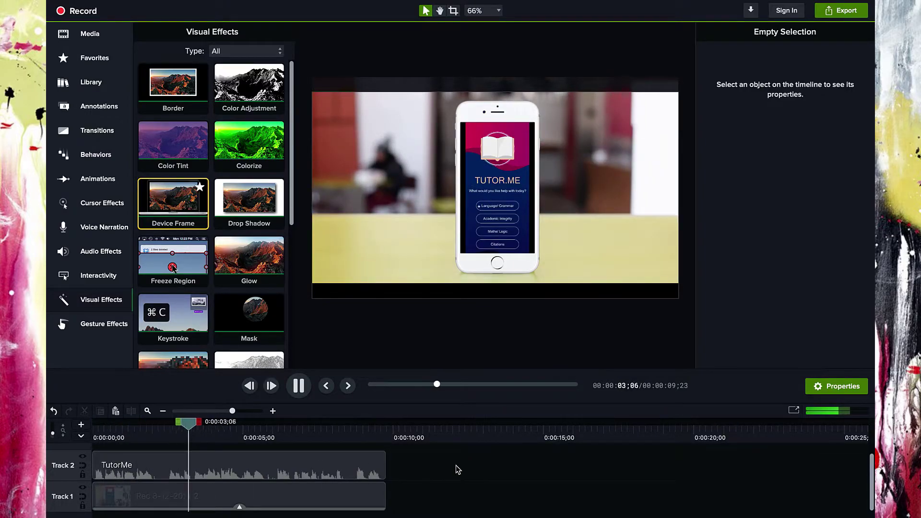
key(space)
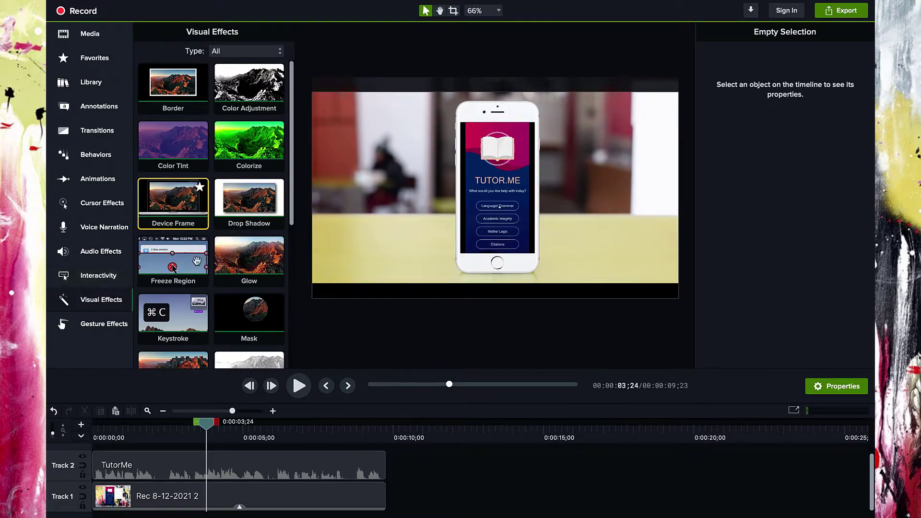
Scrub to about 0:05;07 and drop a Tap gesture onto the Rec 8-12-2021 2 clip
scroll(294, 259, down, 5)
scroll(295, 259, down, 7)
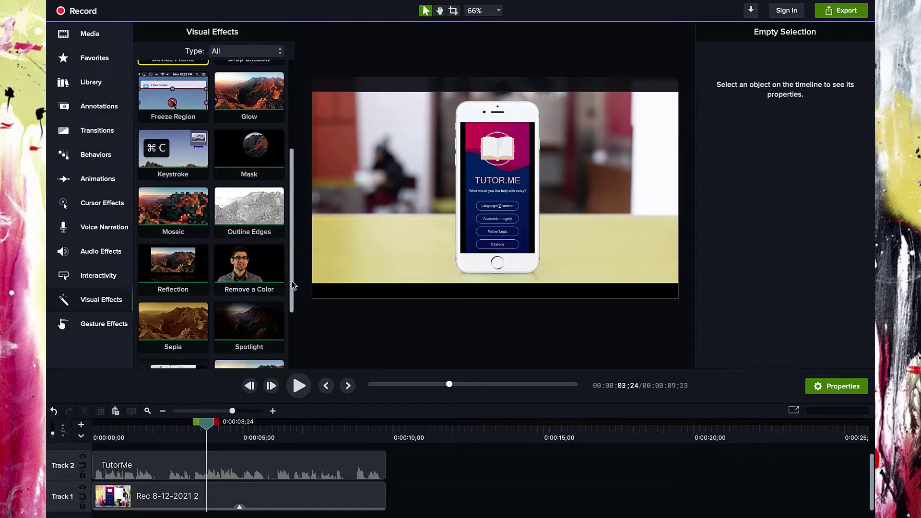
click(87, 323)
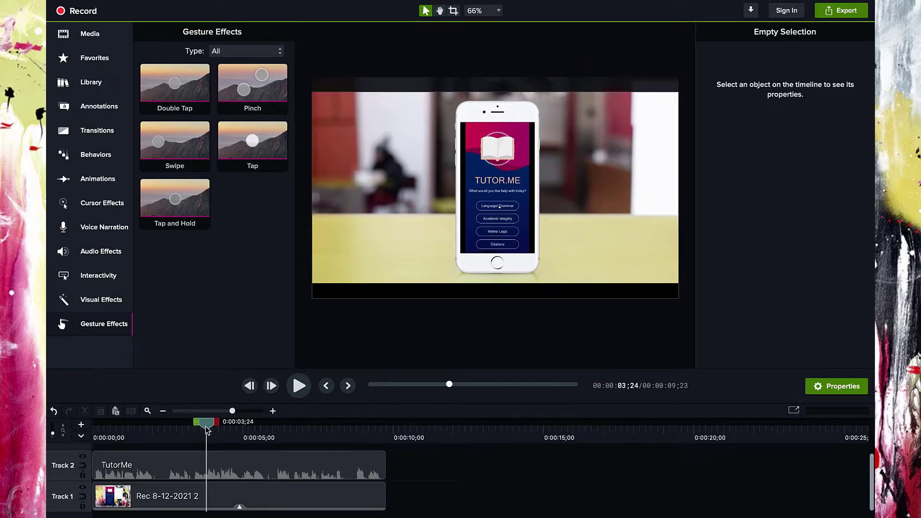
drag(207, 429, 257, 433)
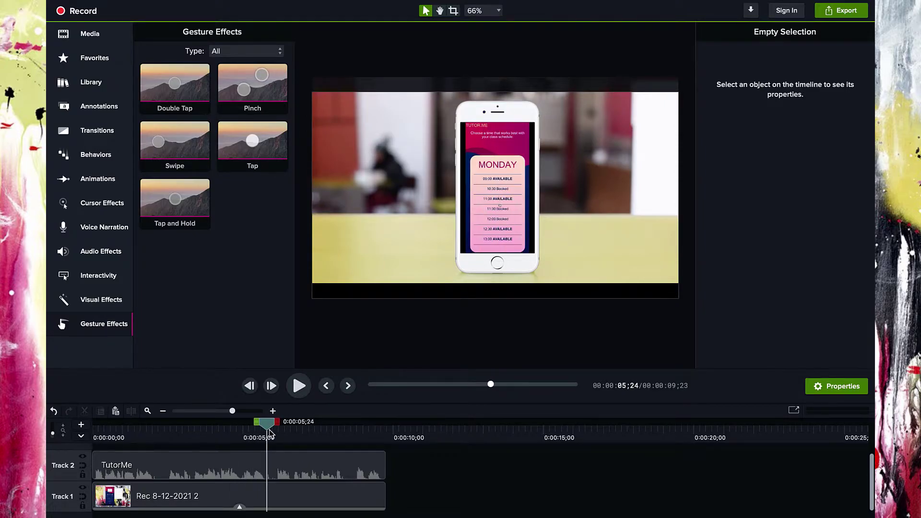
drag(271, 433, 249, 434)
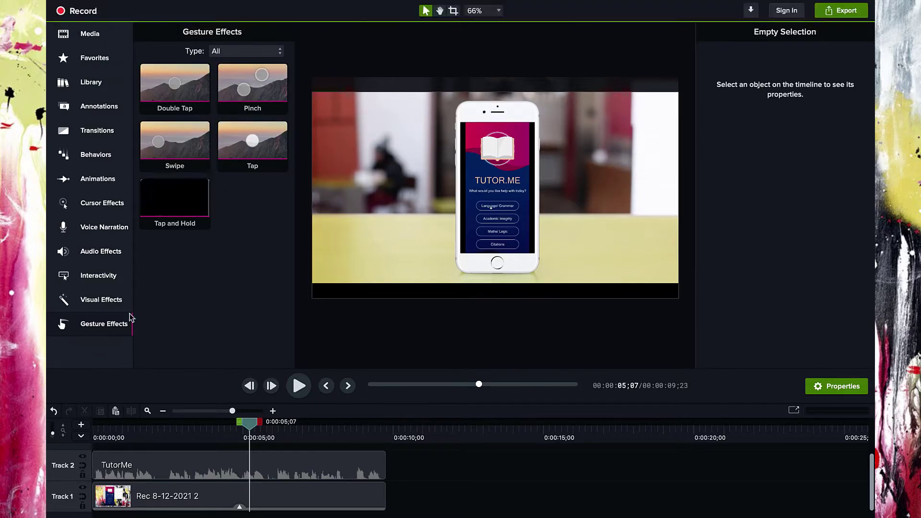
drag(253, 144, 500, 281)
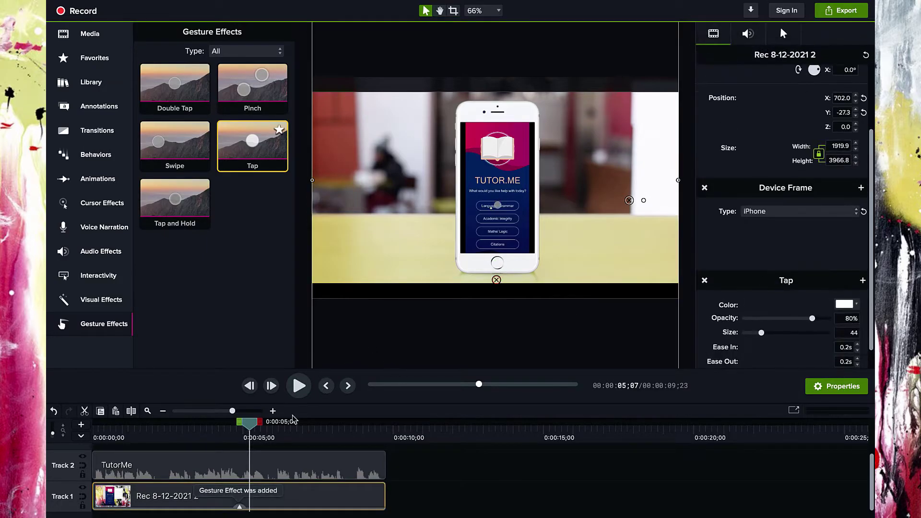
Check the first tap, then add a second Tap gesture on the Monday schedule at 0:08;00
mouse_move(240, 440)
mouse_down()
mouse_move(255, 428)
mouse_move(235, 427)
mouse_up()
key(space)
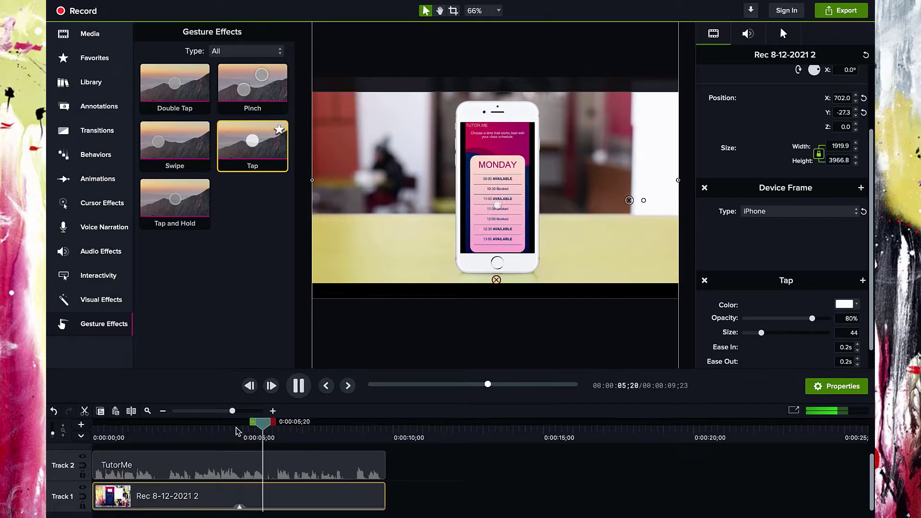
key(space)
key(space)
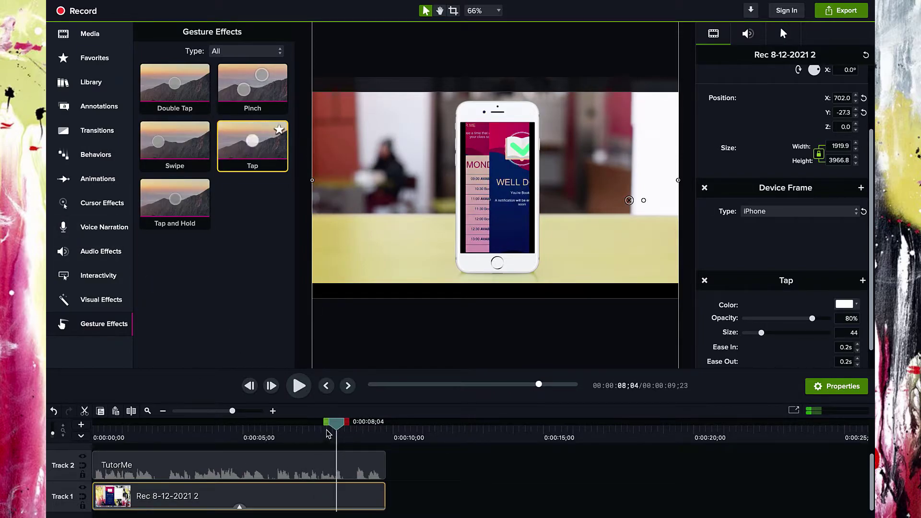
drag(329, 433, 332, 427)
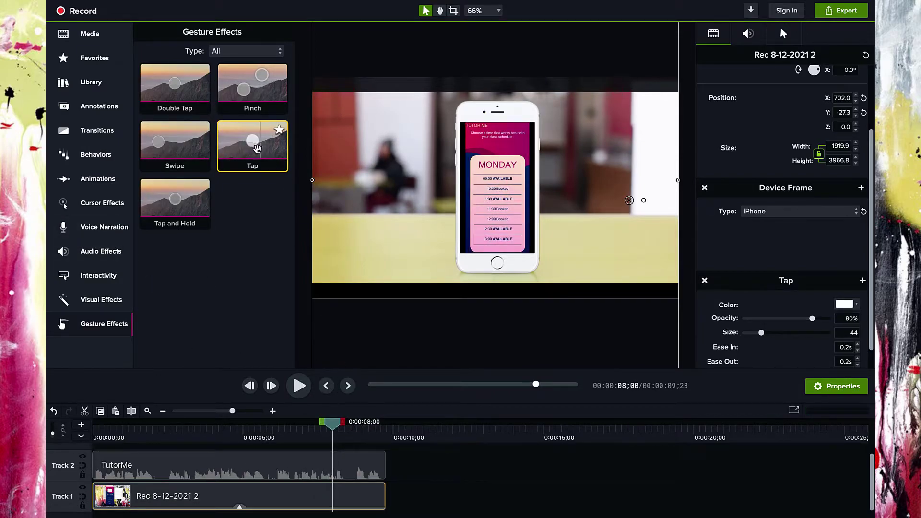
drag(256, 148, 486, 238)
Play back from about 0:03 to review both Tap gestures
drag(337, 428, 181, 424)
key(space)
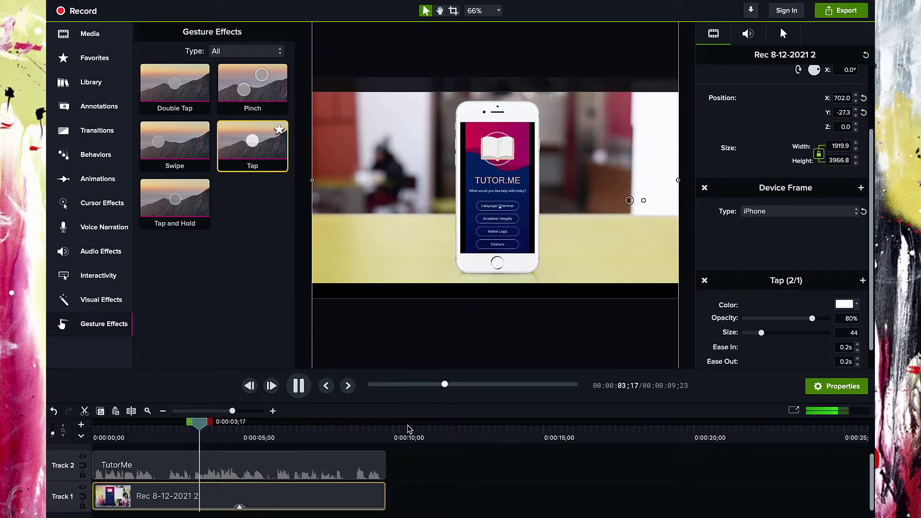
scroll(574, 272, up, 2)
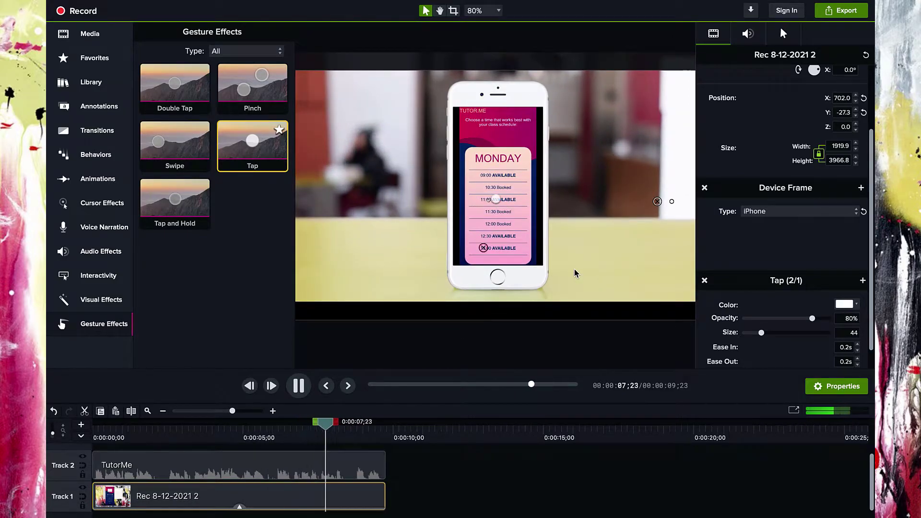
scroll(574, 268, down, 3)
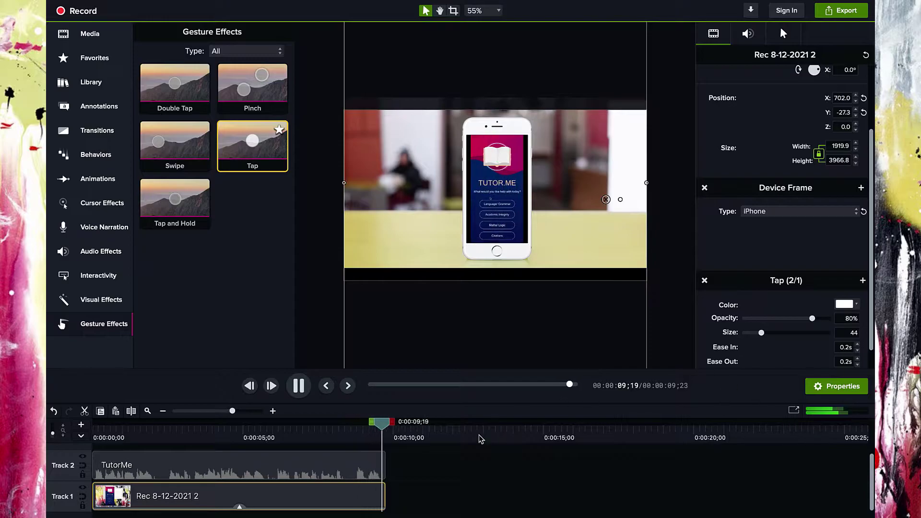
Enlarge the timeline and switch the Library to the Camtasia 2020 library
click(415, 473)
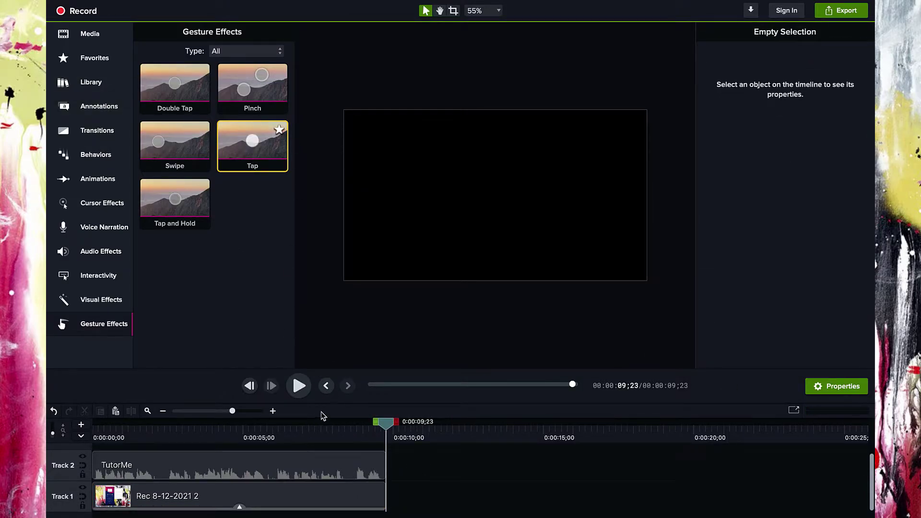
click(323, 426)
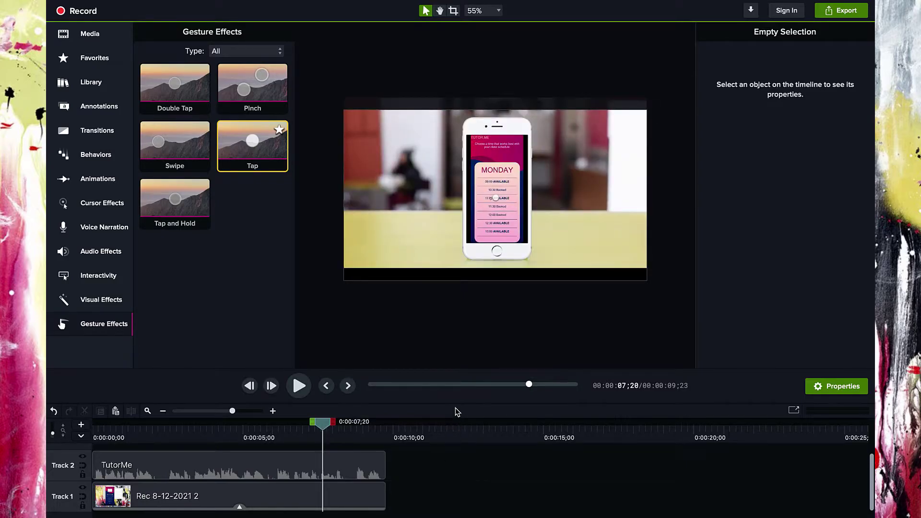
drag(455, 398, 456, 292)
click(90, 82)
click(231, 54)
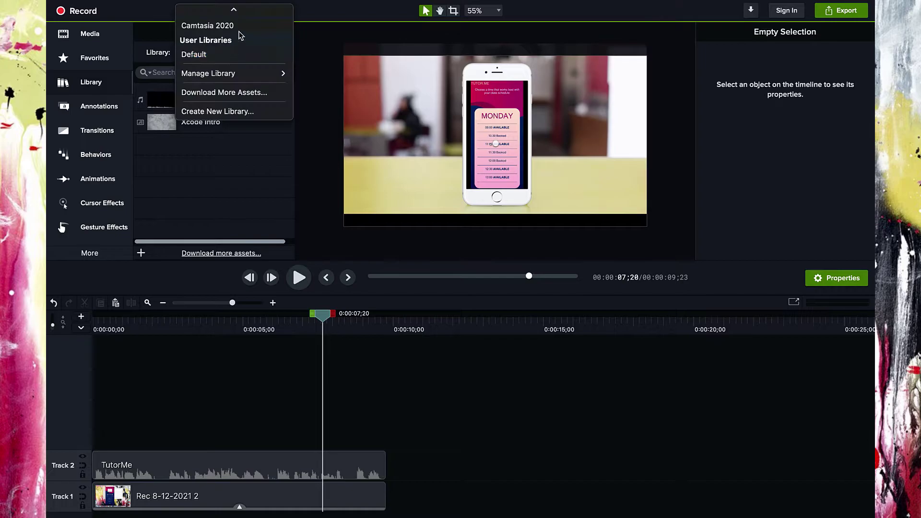
click(234, 185)
click(220, 51)
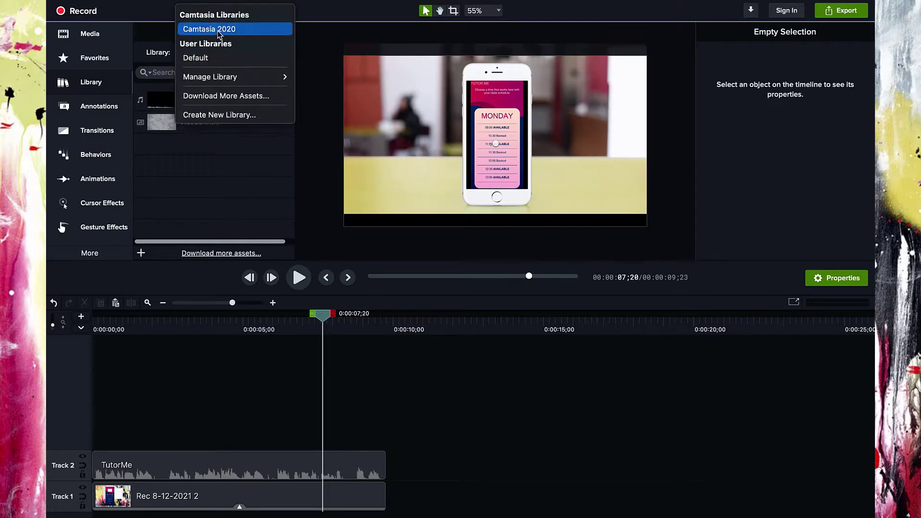
click(217, 31)
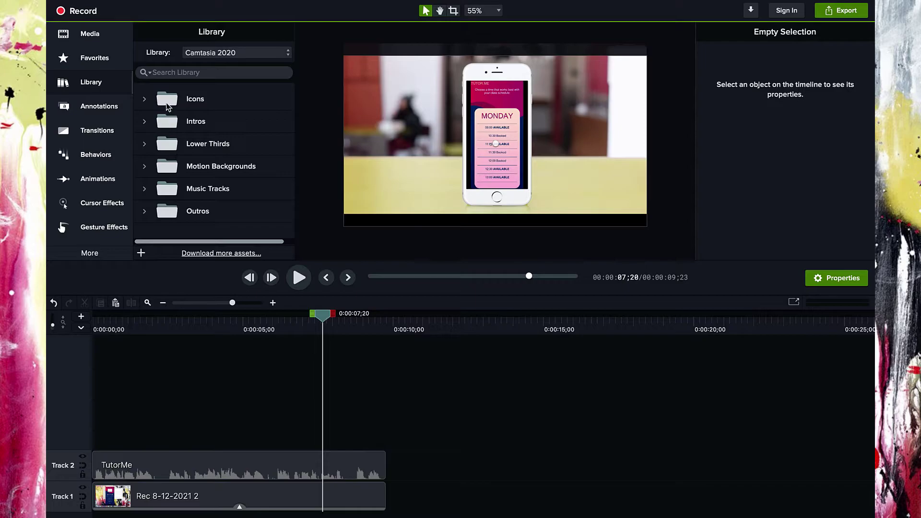
Expand Music Tracks and audition the gearsofsteel track
click(144, 189)
scroll(171, 131, down, 5)
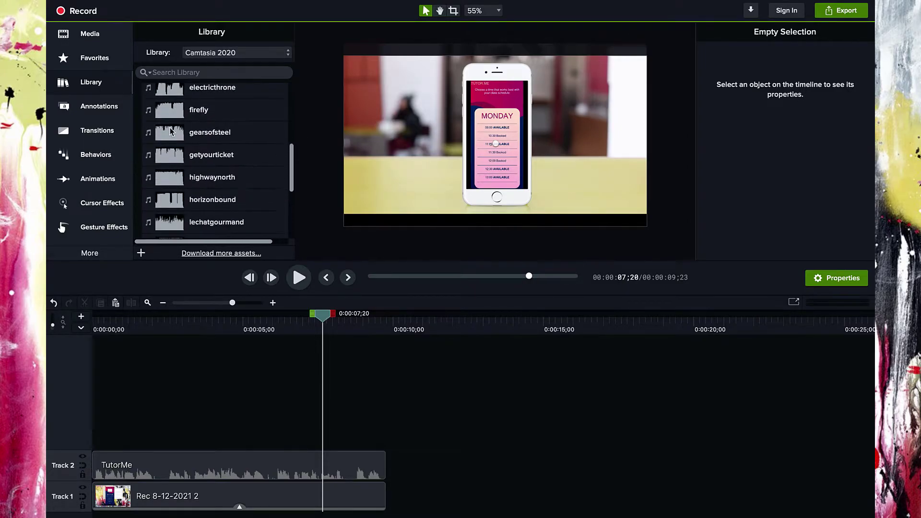
click(170, 139)
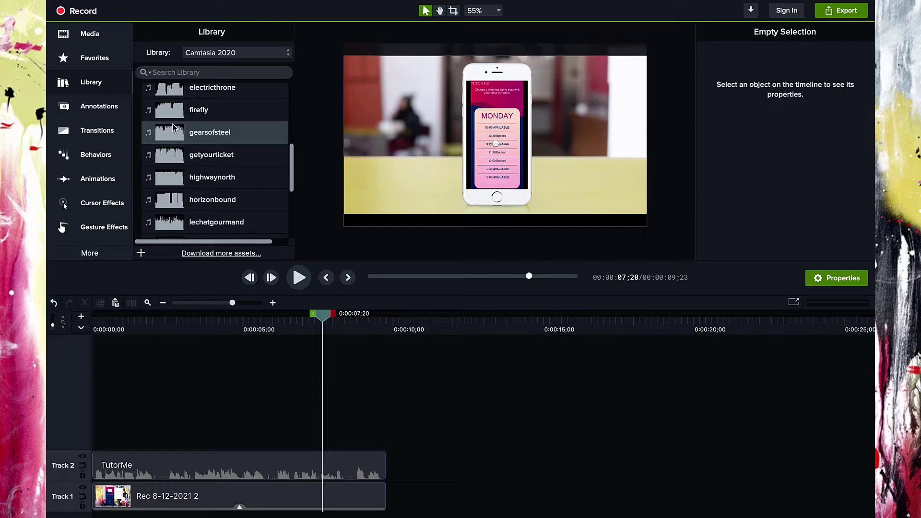
double_click(174, 129)
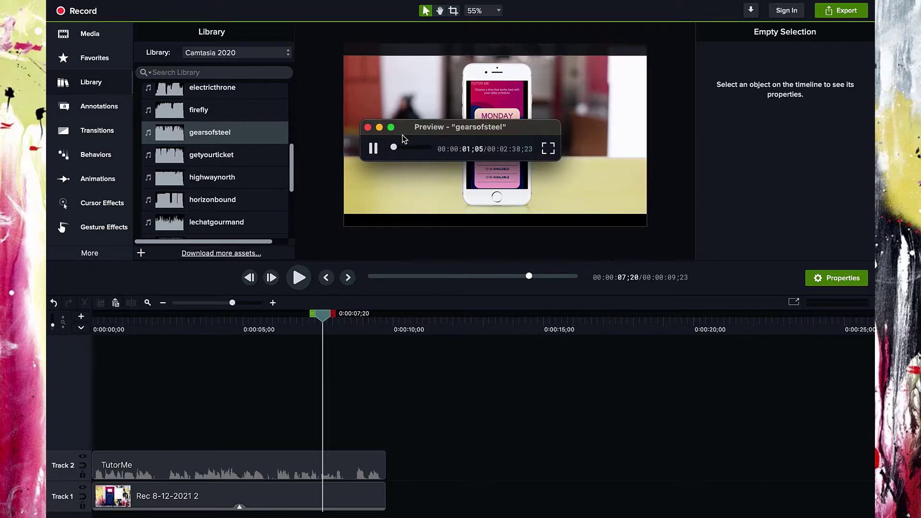
click(368, 128)
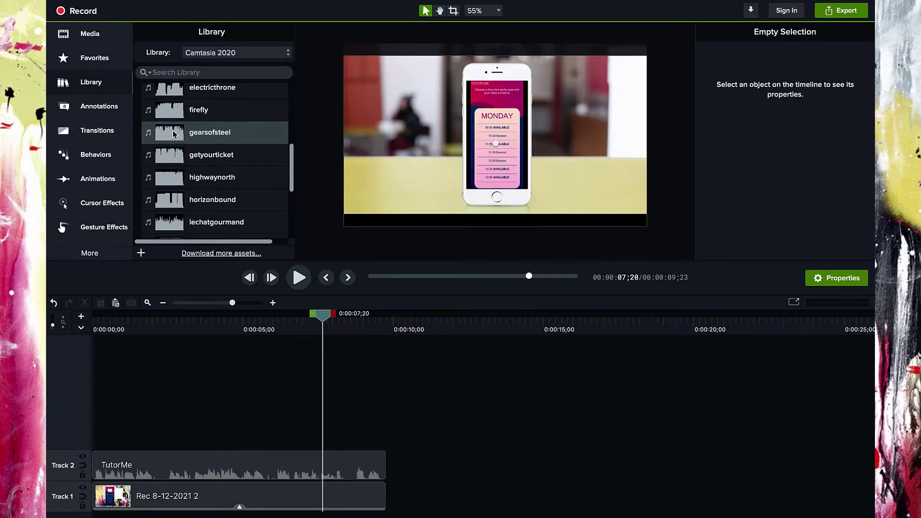
Add gearsofsteel as background music on a new track starting at 0:00
drag(168, 134, 73, 435)
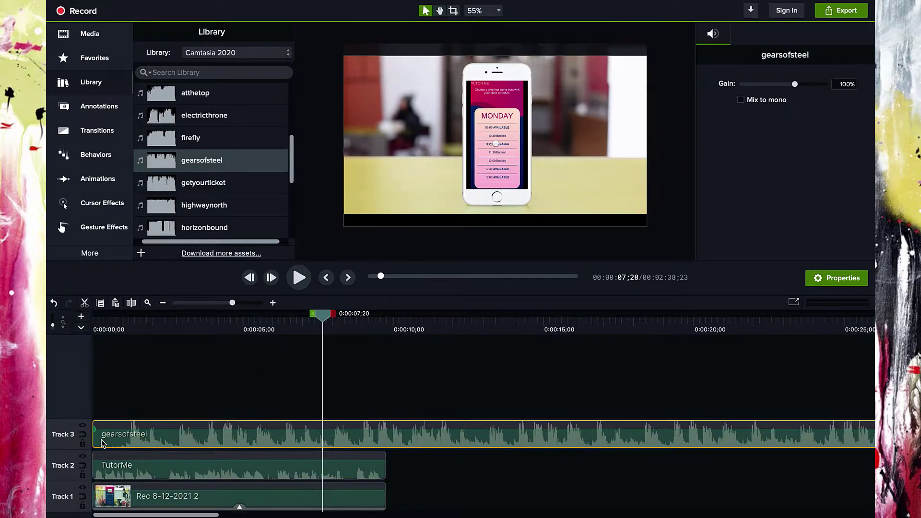
drag(96, 438, 116, 437)
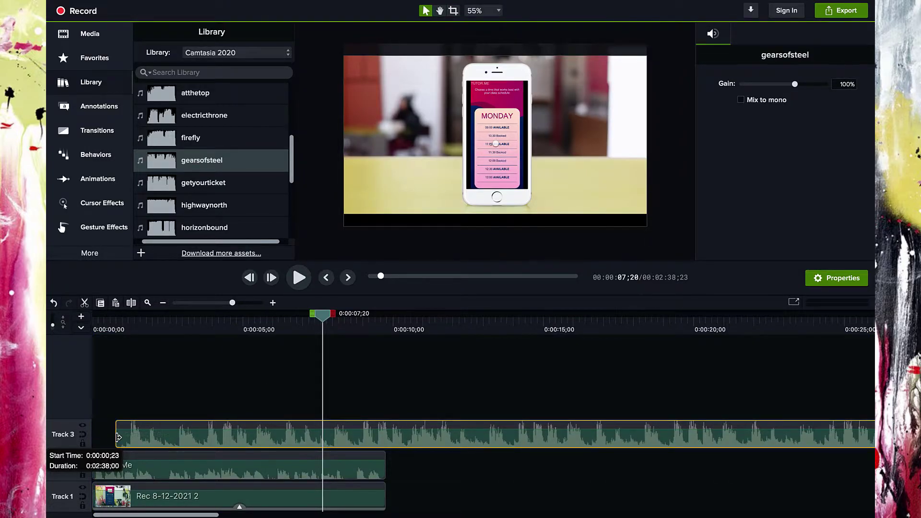
drag(175, 442, 150, 442)
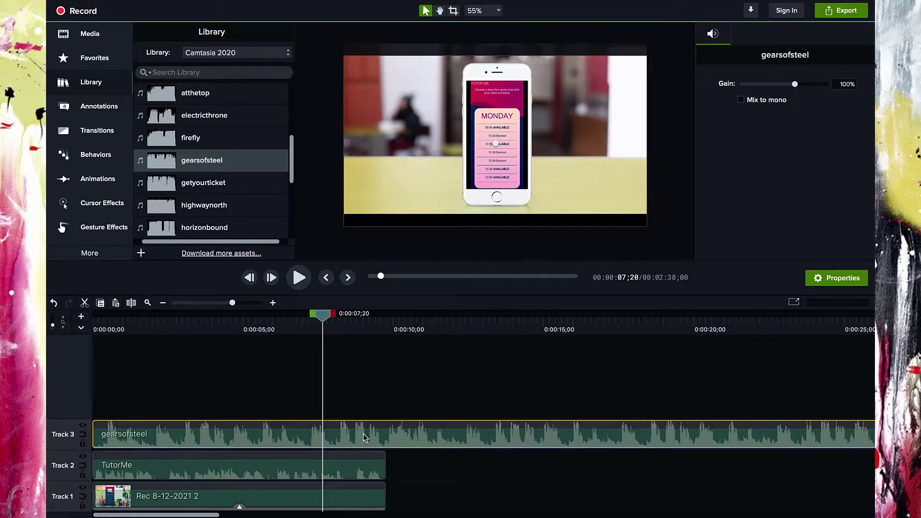
Split all three tracks at the video's end, 0:00:09;21, and select the leftover pieces
drag(330, 321, 390, 333)
drag(359, 378, 341, 508)
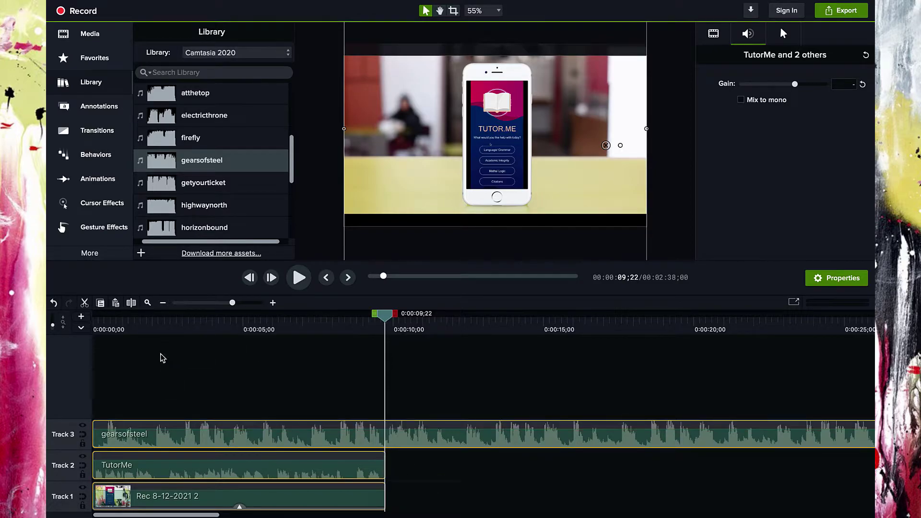
drag(233, 303, 269, 304)
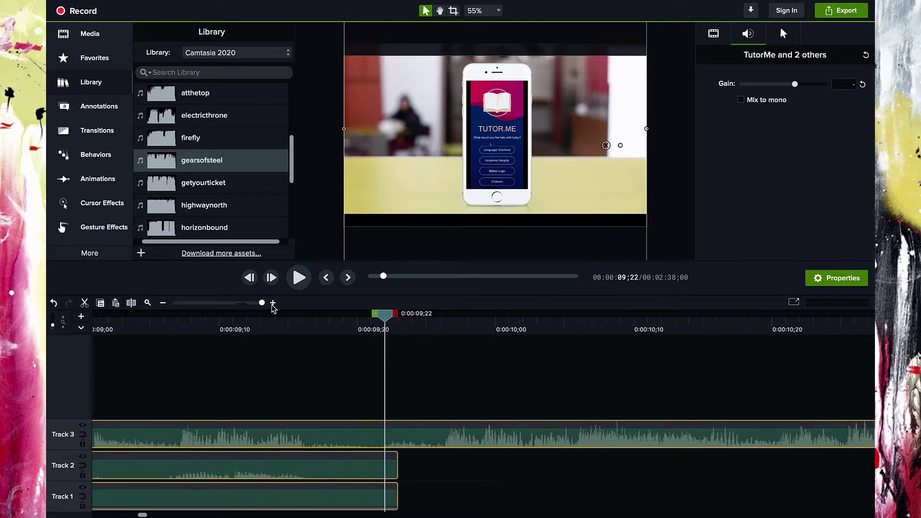
drag(386, 321, 380, 322)
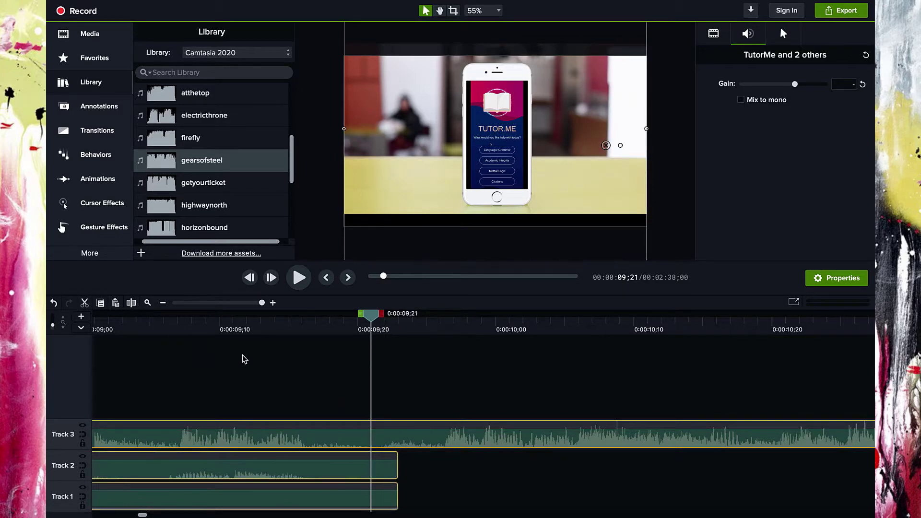
click(132, 303)
click(417, 434)
mouse_move(459, 461)
click(444, 487)
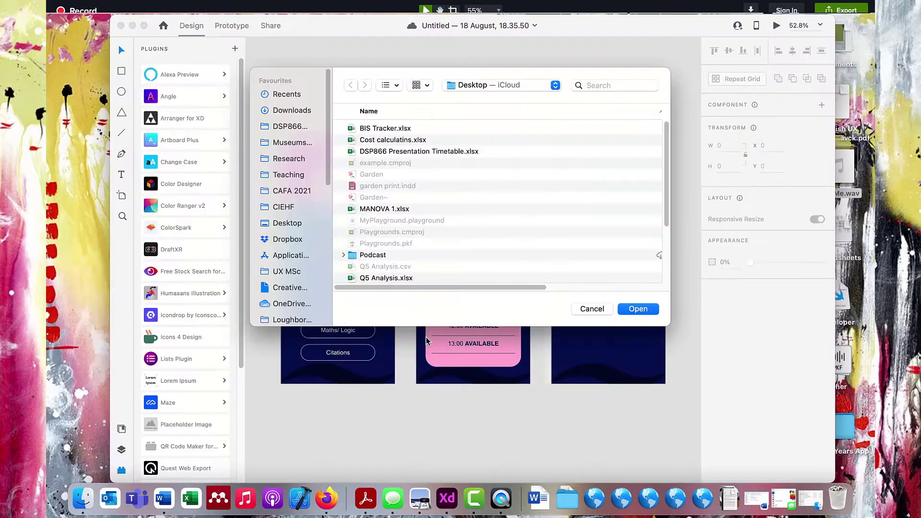
click(470, 501)
drag(408, 400, 384, 500)
Delete the clip pieces beyond 0:00:09;21 and preview the trimmed video
key(Delete)
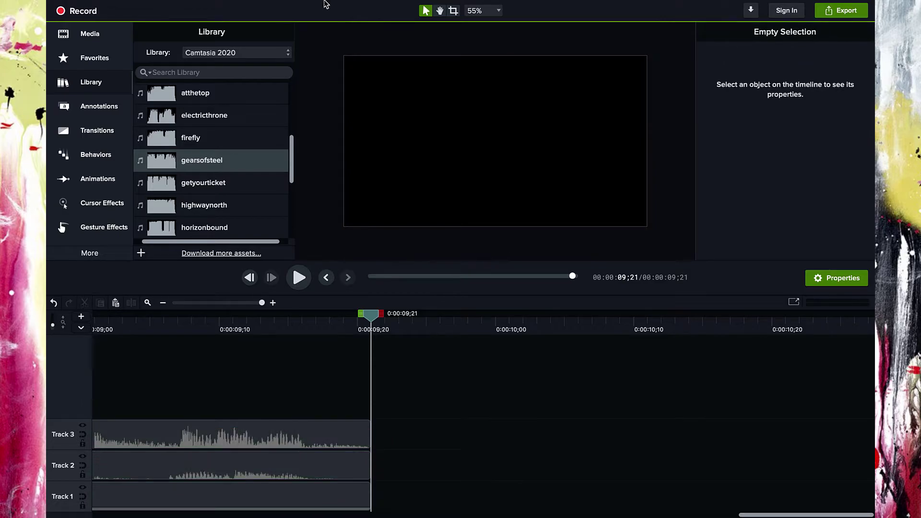
drag(261, 305, 231, 309)
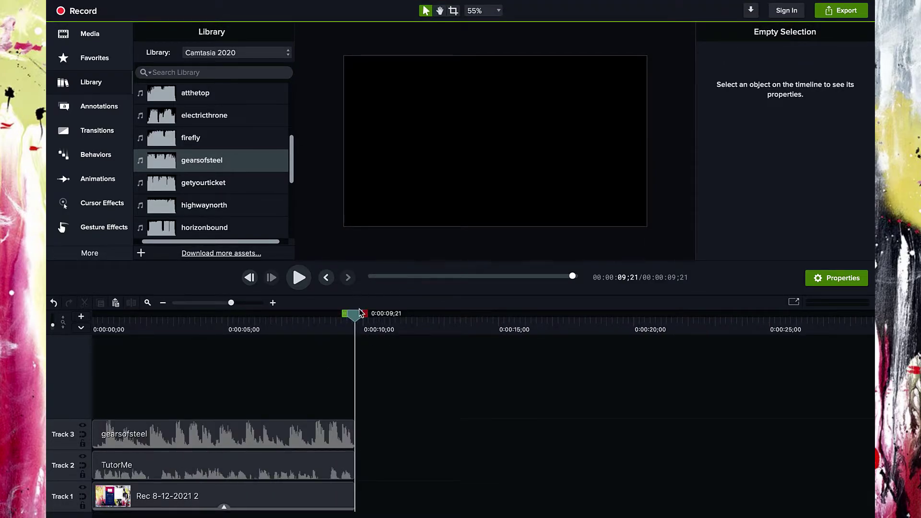
drag(361, 313, 167, 314)
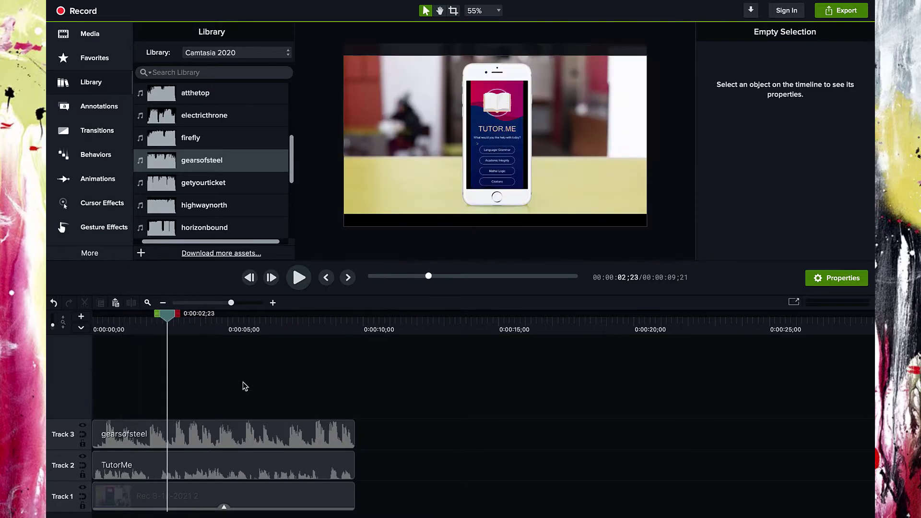
click(300, 278)
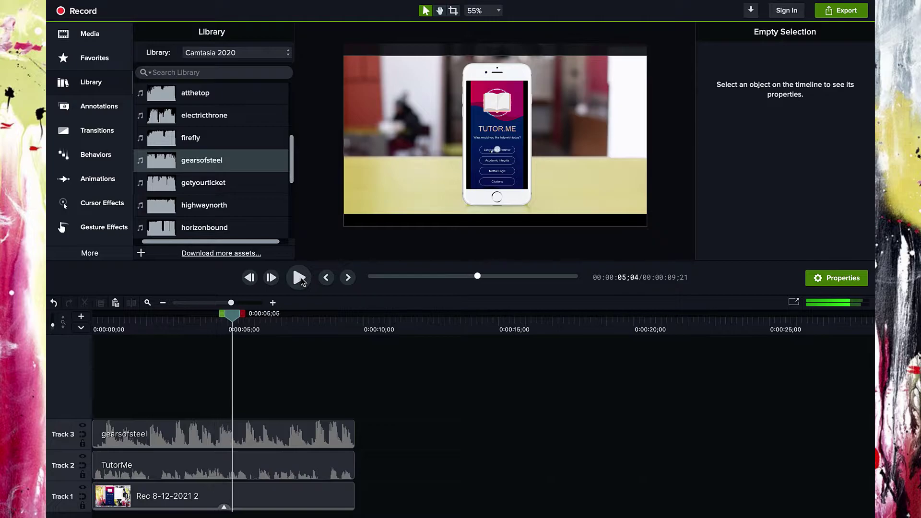
Lower the gearsofsteel music gain to 10% and play from the start to check
click(288, 441)
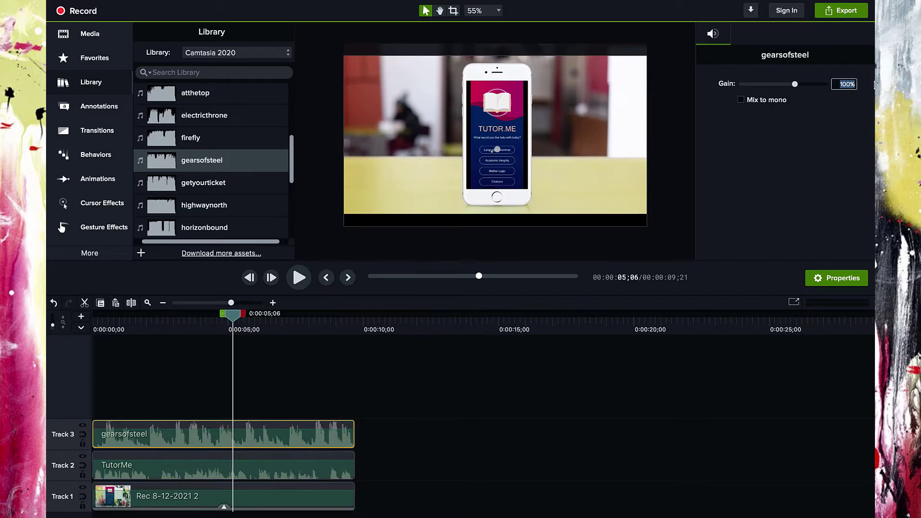
key(Return)
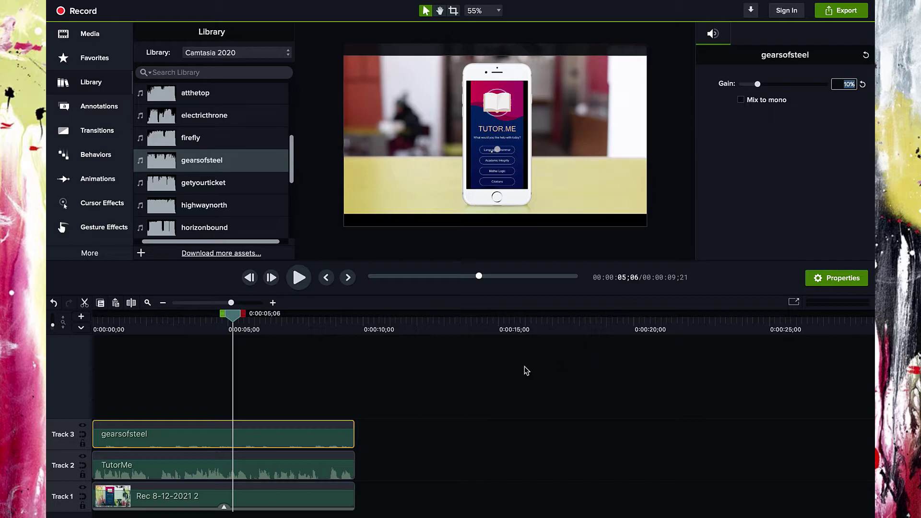
drag(239, 316, 94, 316)
click(301, 281)
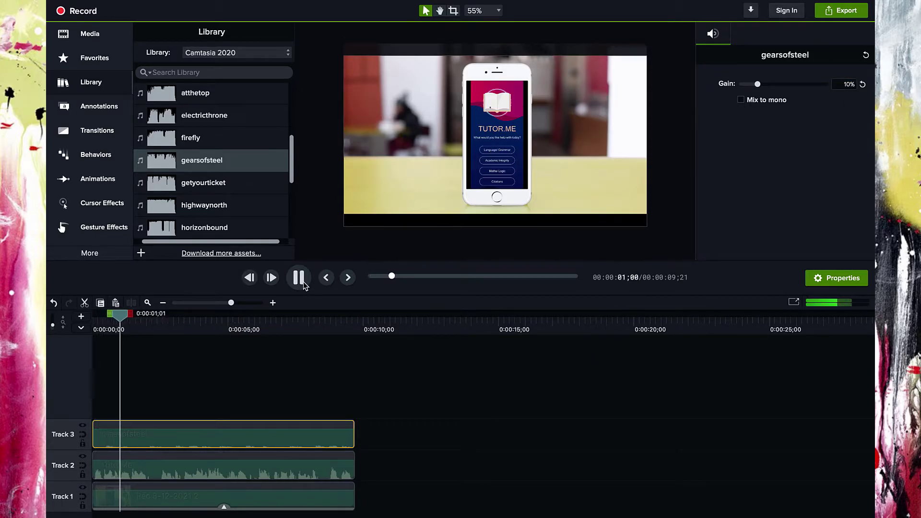
click(299, 279)
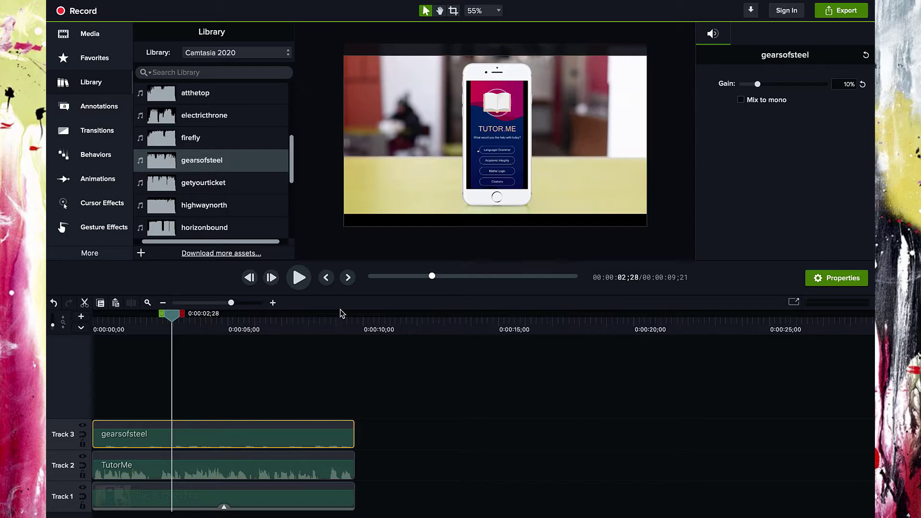
click(280, 357)
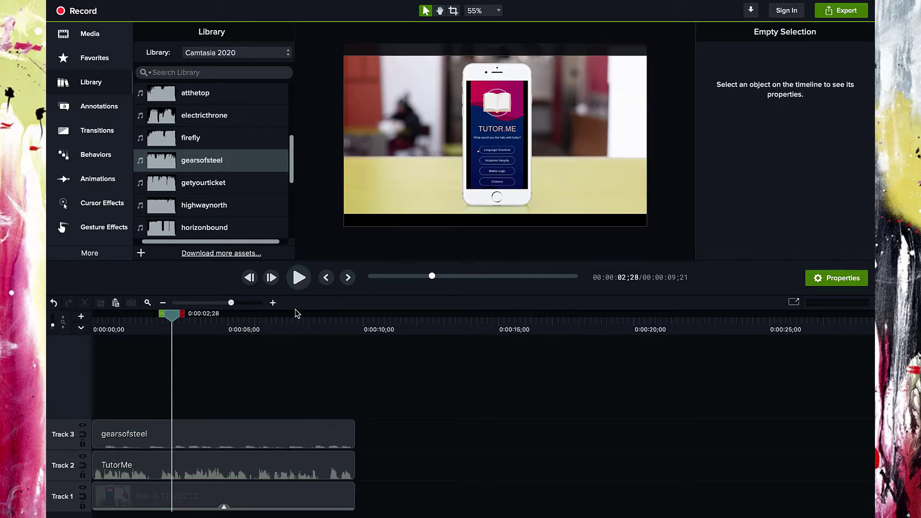
Enlarge the library, open the Intros folder and add slidingbackground to a new Track 4
drag(314, 295, 305, 352)
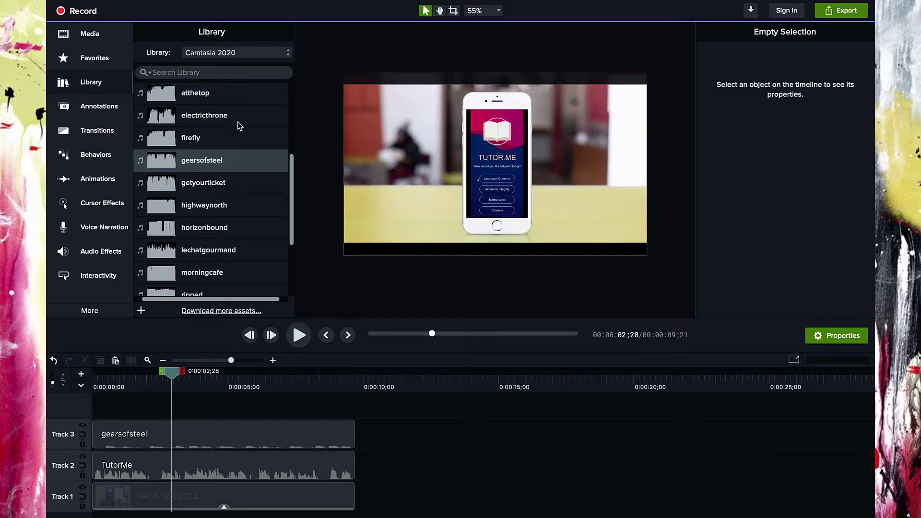
scroll(167, 114, up, 5)
click(137, 190)
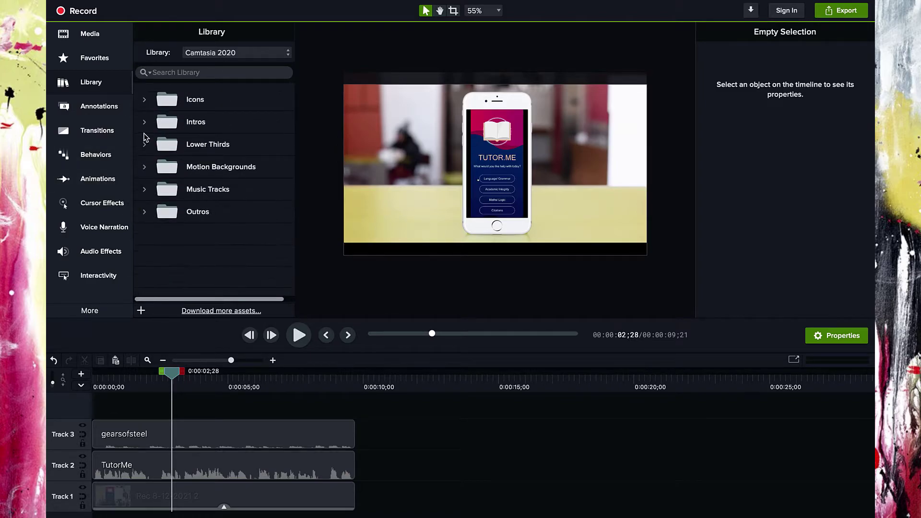
click(144, 126)
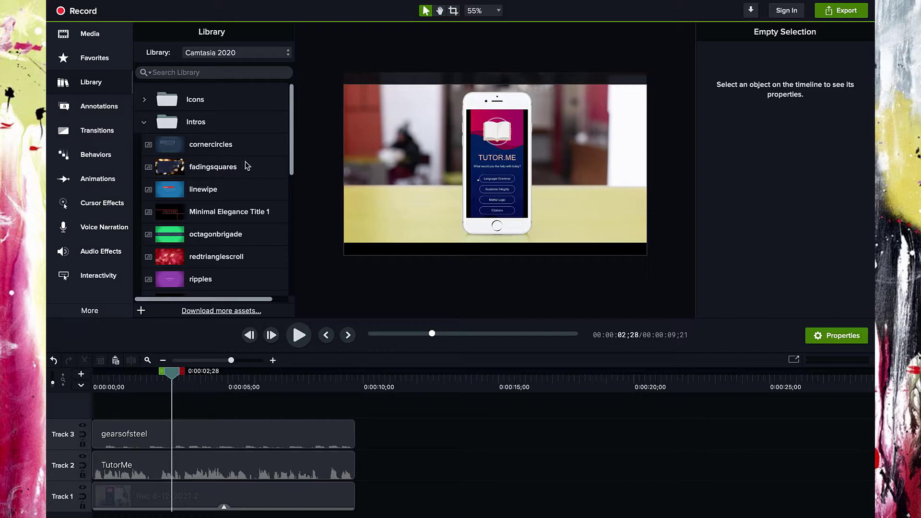
click(246, 161)
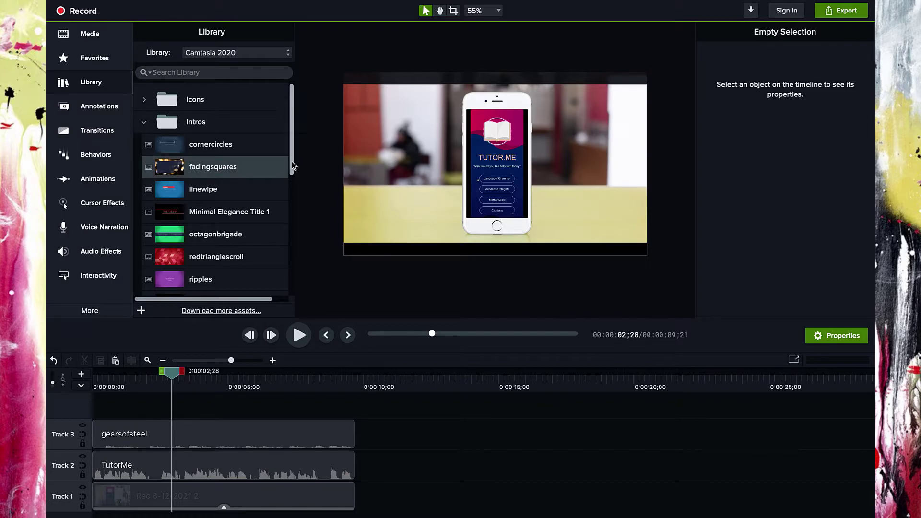
drag(291, 161, 289, 212)
click(187, 233)
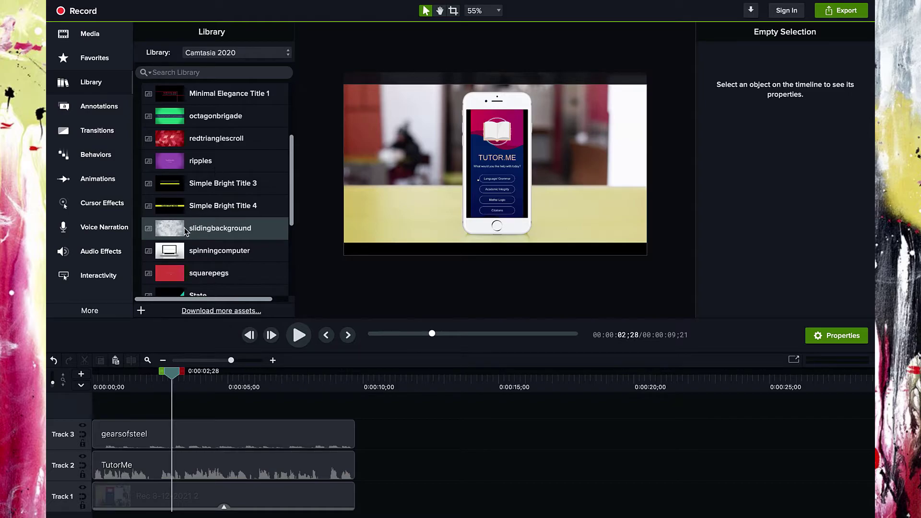
drag(179, 237, 94, 410)
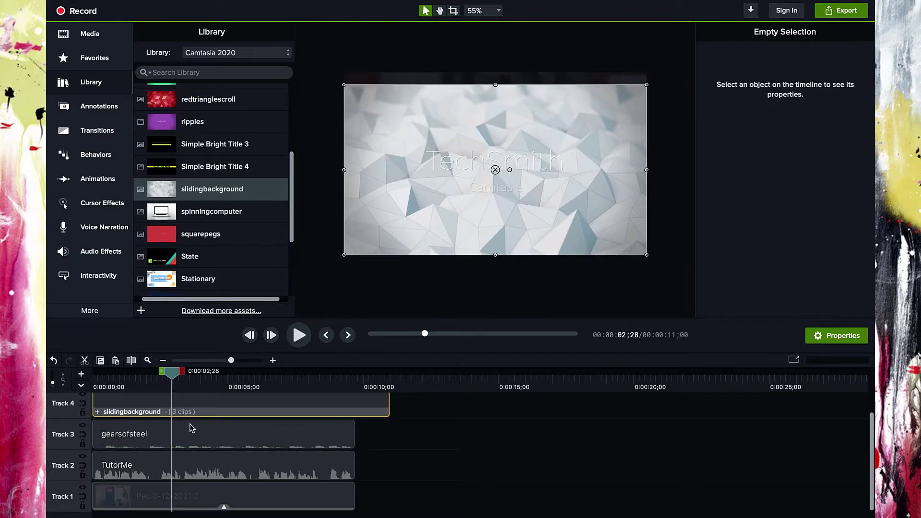
Trim the slidingbackground intro clip to about two seconds
click(192, 425)
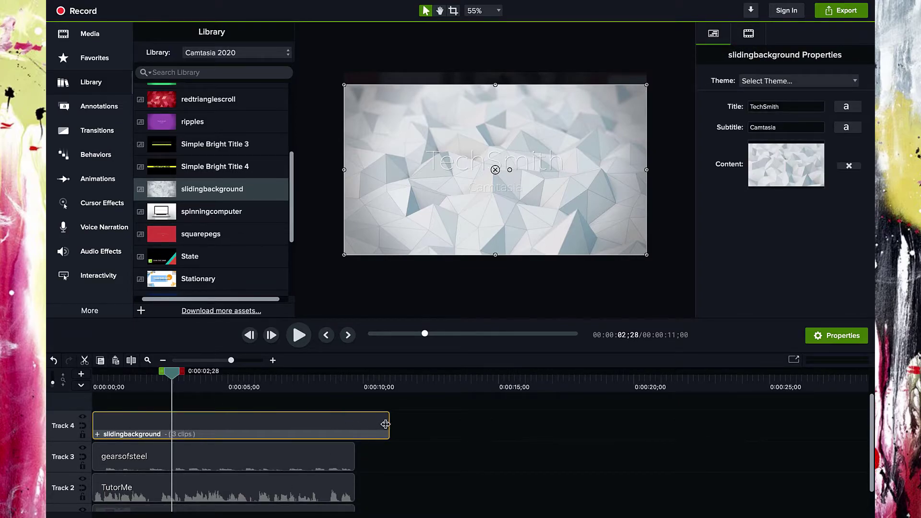
drag(385, 424, 173, 425)
click(263, 418)
Move the music, TutorMe and recording clips to start right after the intro
scroll(182, 413, down, 1)
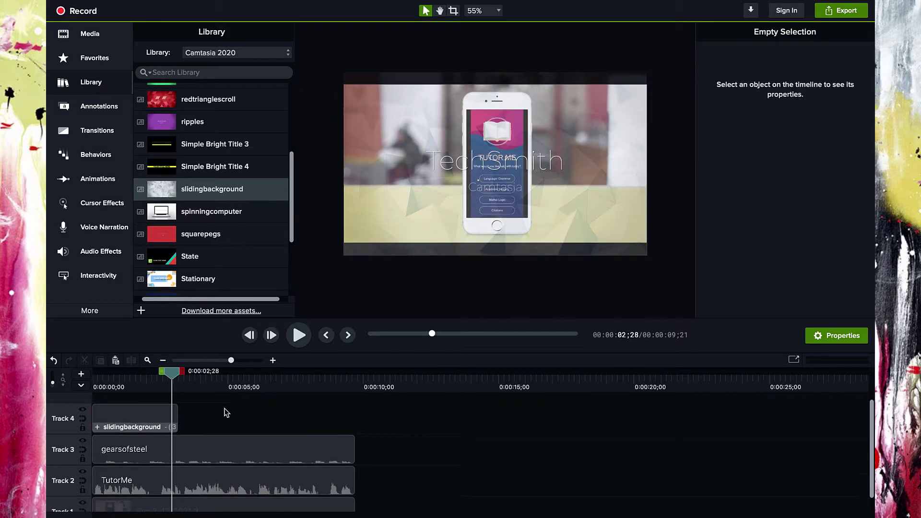
drag(228, 413, 232, 508)
scroll(278, 439, down, 1)
click(389, 499)
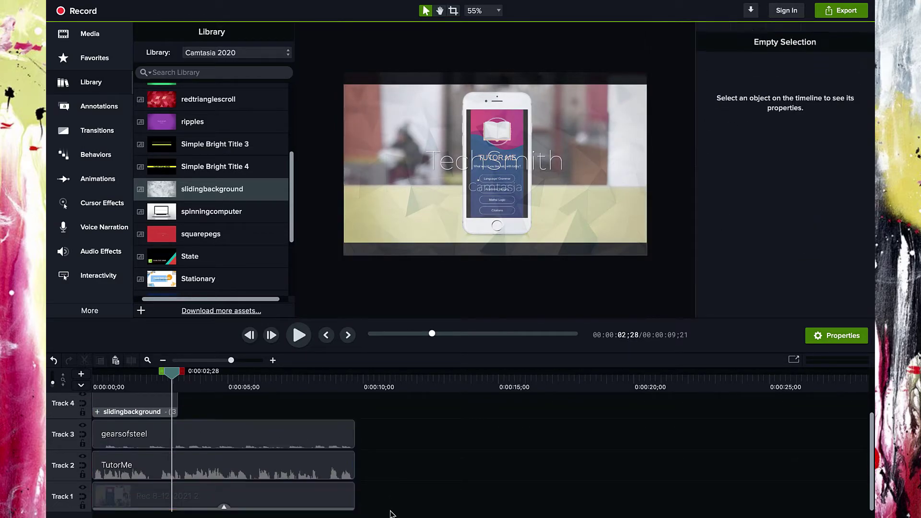
drag(220, 436, 205, 499)
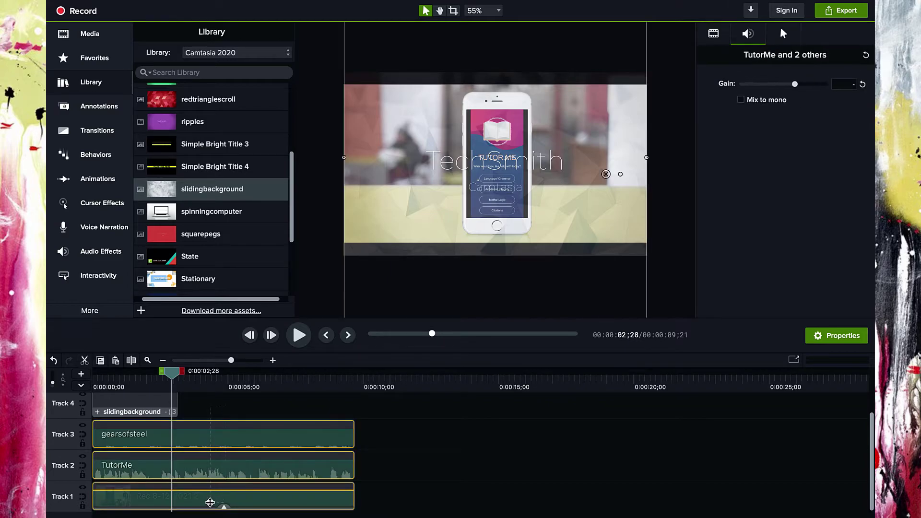
drag(127, 443, 209, 444)
click(166, 444)
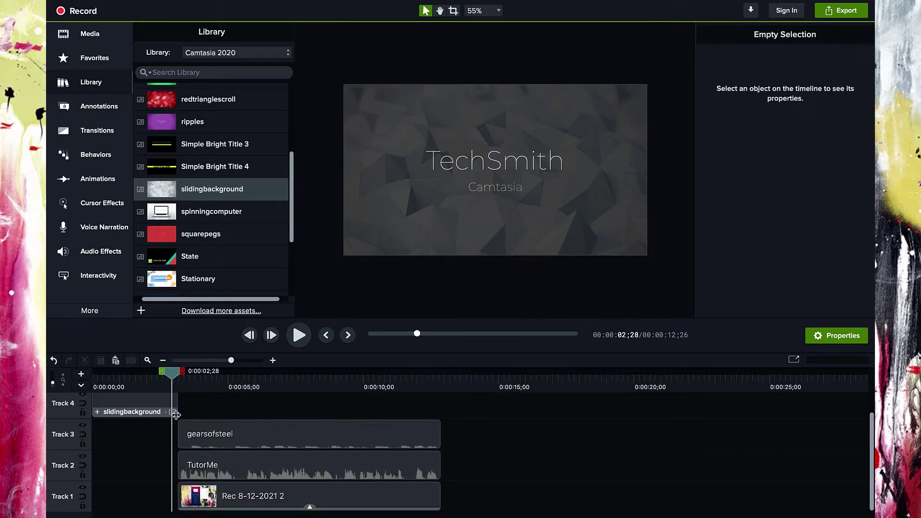
drag(177, 383, 48, 365)
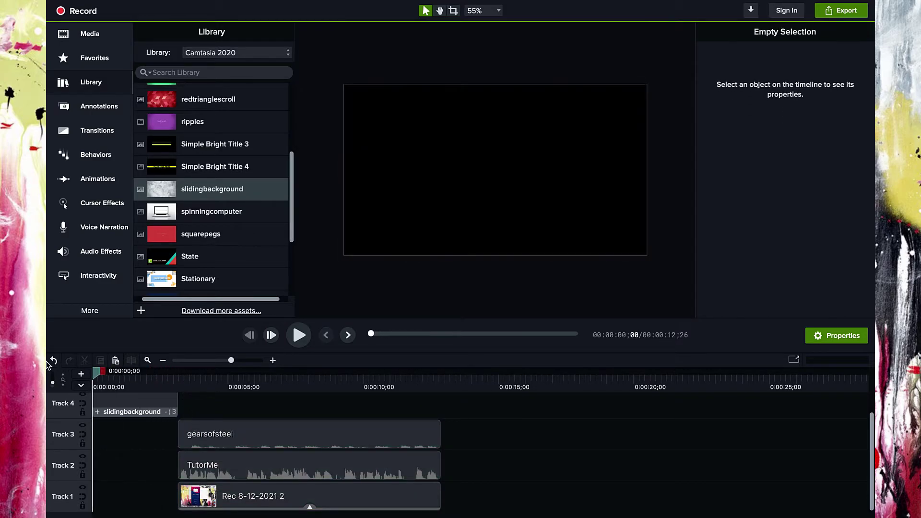
Inside the intro group, trim both title text clips to run from 0:00 to 3;05
click(97, 411)
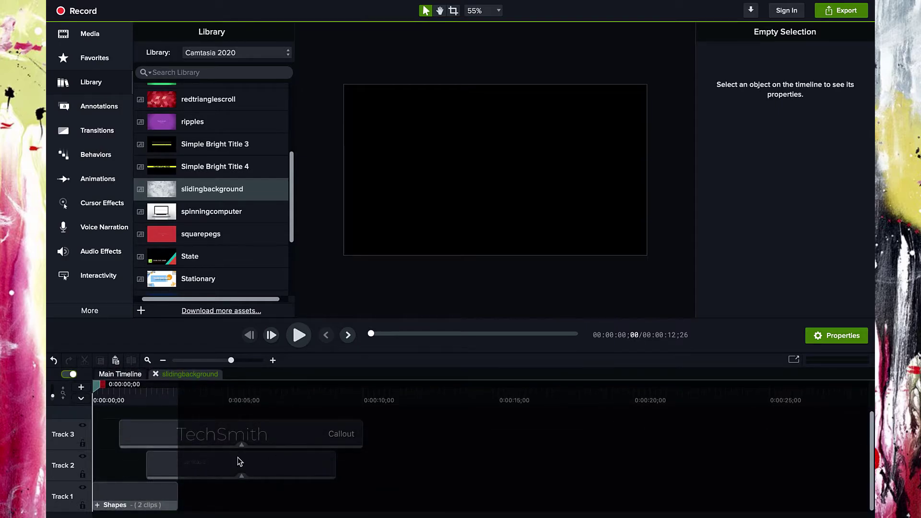
click(154, 433)
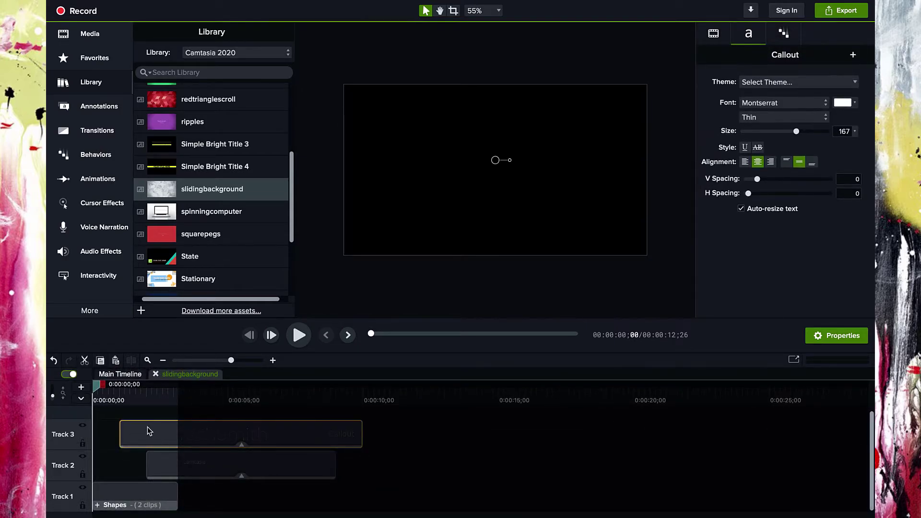
drag(148, 427, 119, 430)
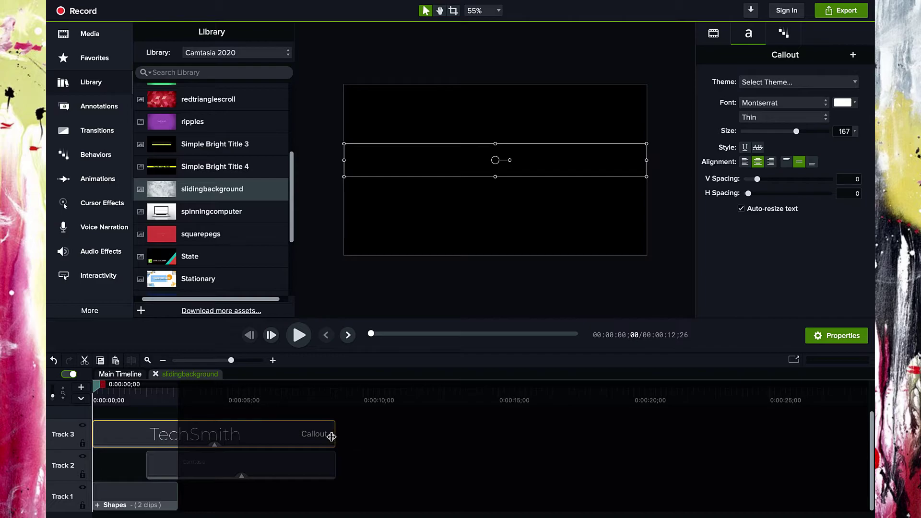
drag(331, 437, 177, 436)
drag(231, 473, 119, 468)
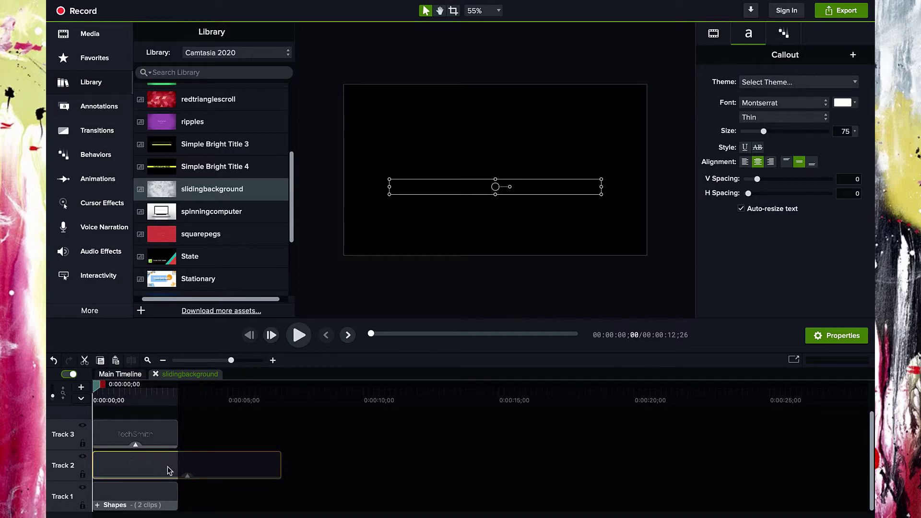
drag(281, 462, 172, 458)
drag(100, 392, 114, 390)
Change the intro title to 'TutorMe App' and the subtitle to 'Example'
click(458, 167)
double_click(458, 163)
key(BackSpace)
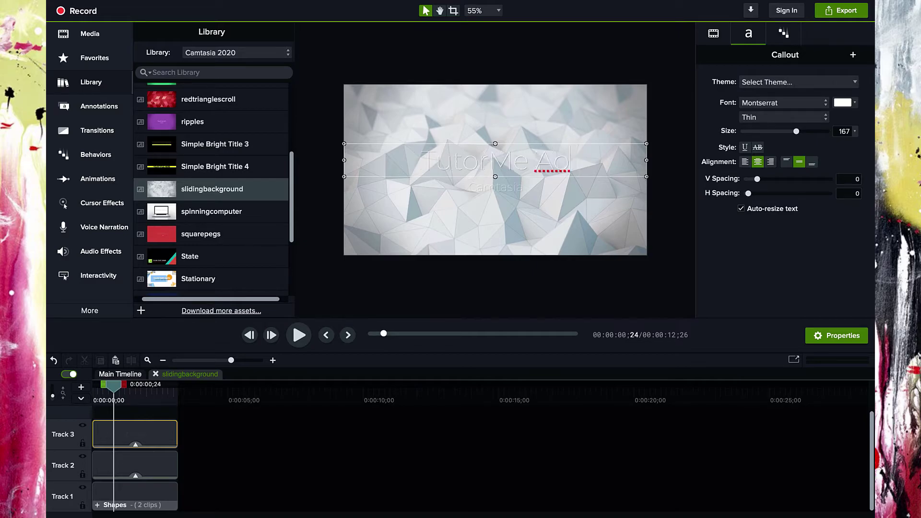
click(485, 188)
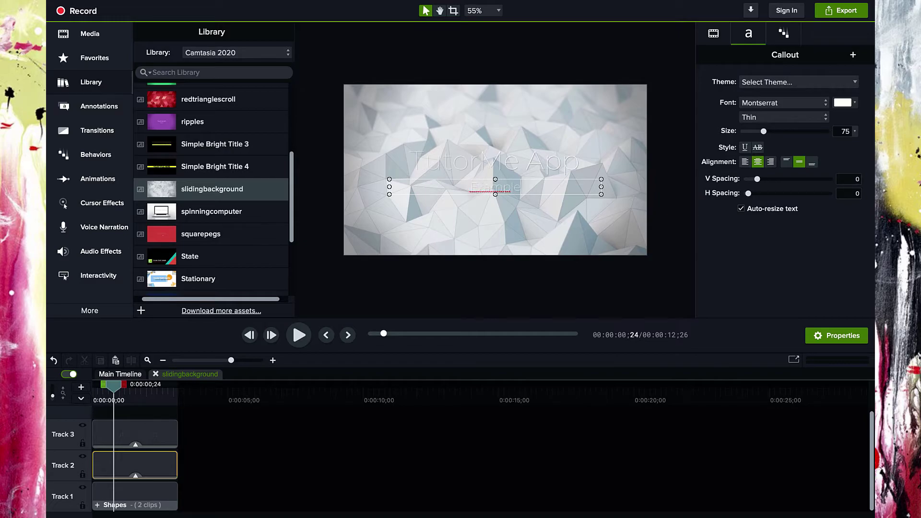
click(409, 426)
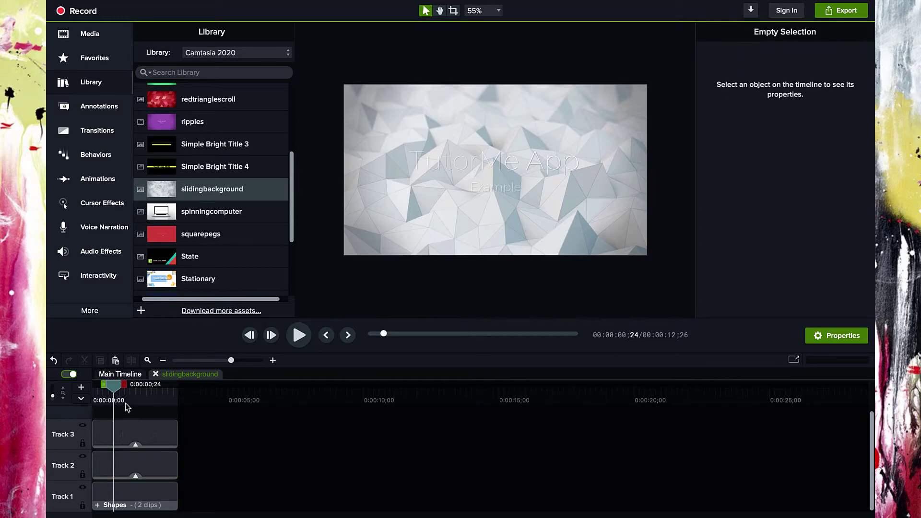
drag(108, 387, 94, 386)
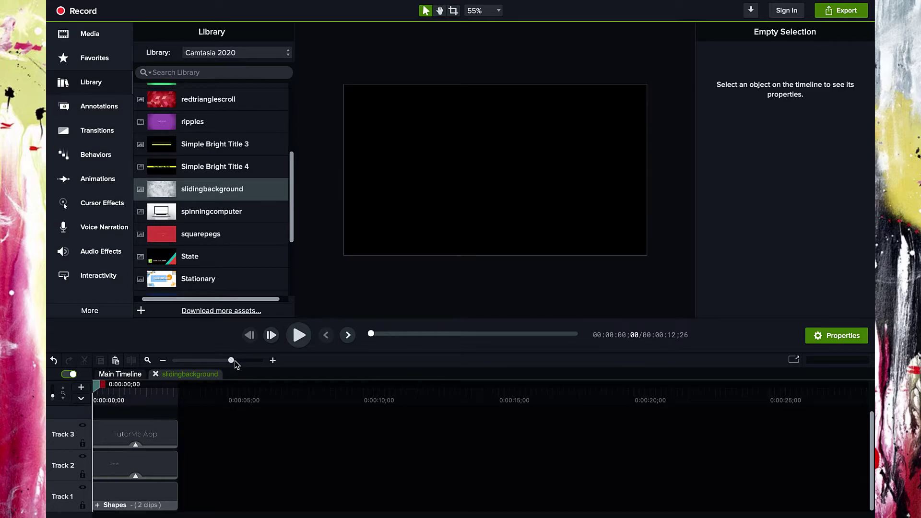
drag(232, 360, 247, 361)
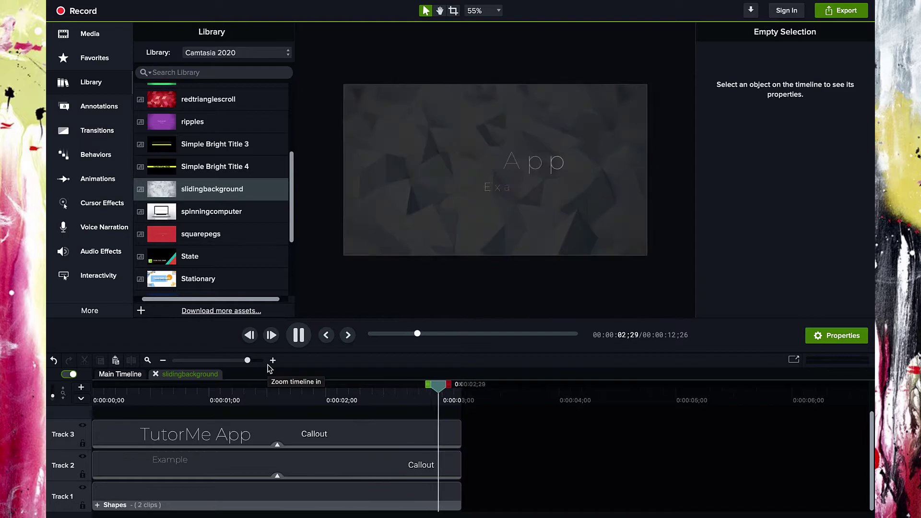
Set the 'TutorMe App' title's font colour to red
click(234, 434)
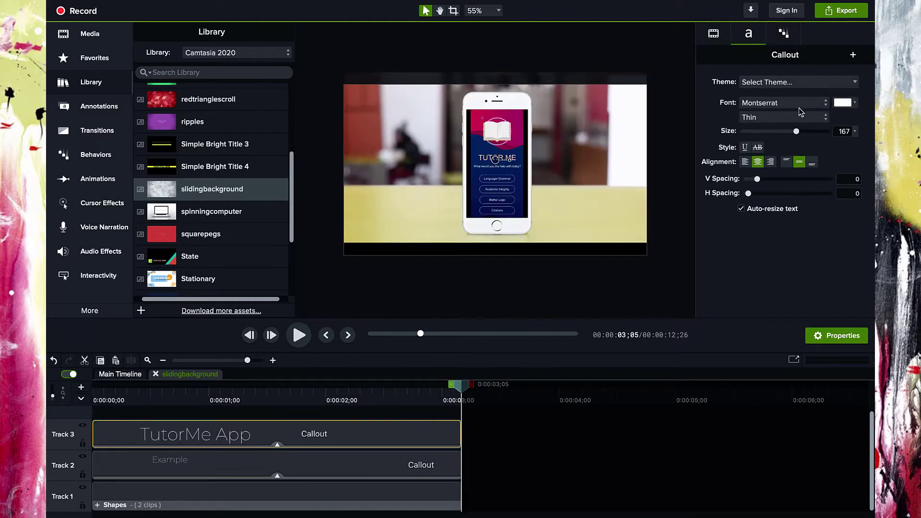
click(855, 103)
click(855, 104)
click(854, 104)
click(806, 199)
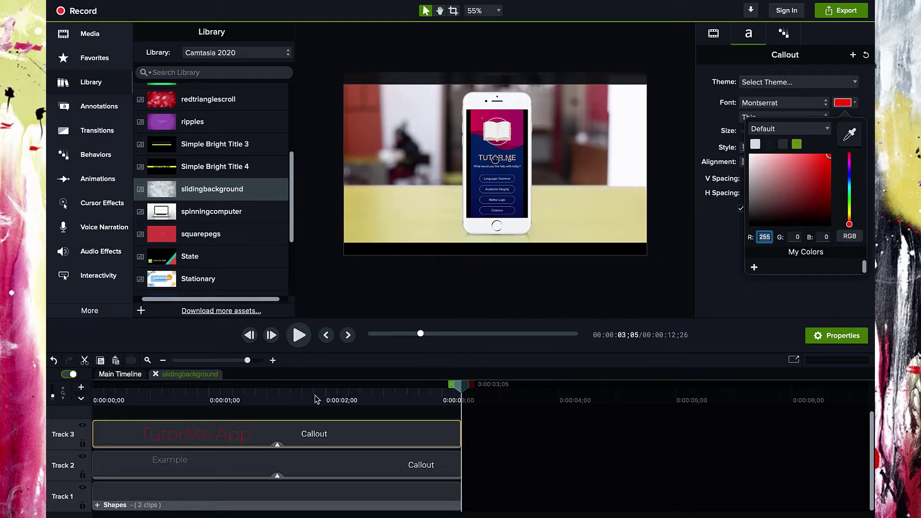
Set the 'Example' subtitle's font colour to black
drag(227, 409, 281, 393)
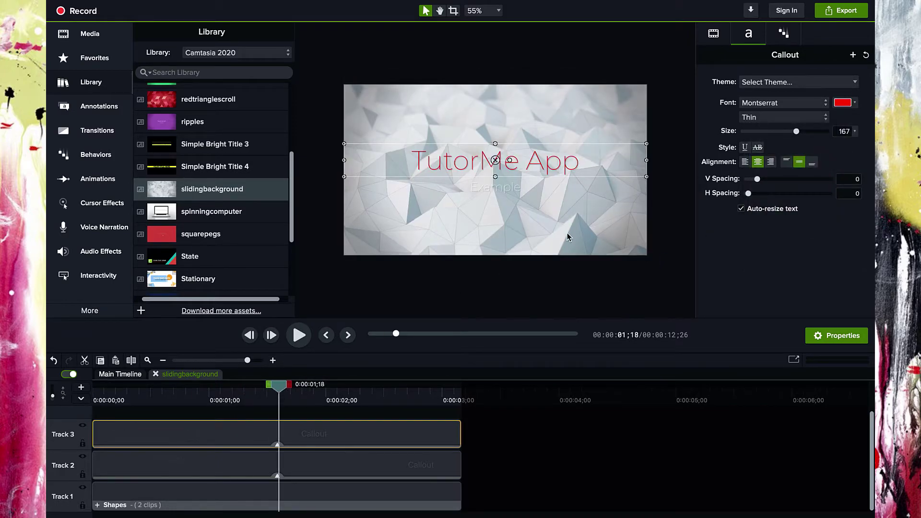
click(349, 473)
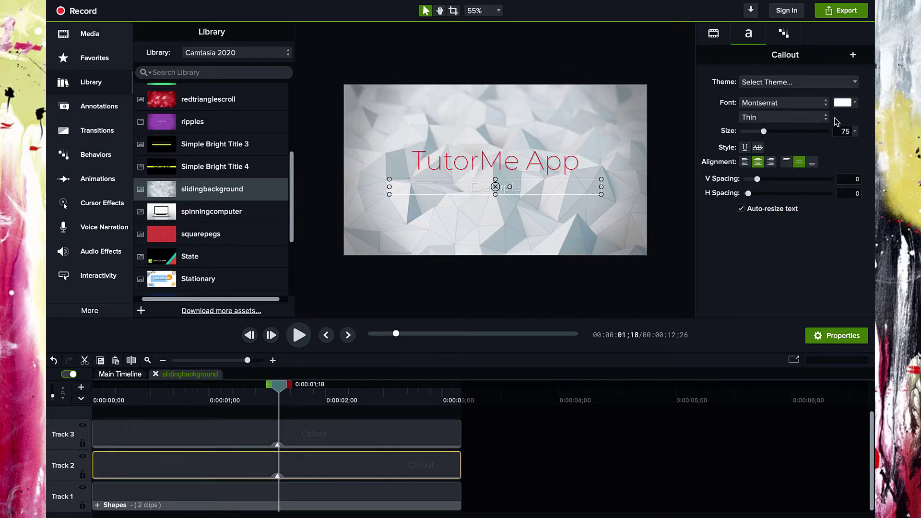
click(855, 103)
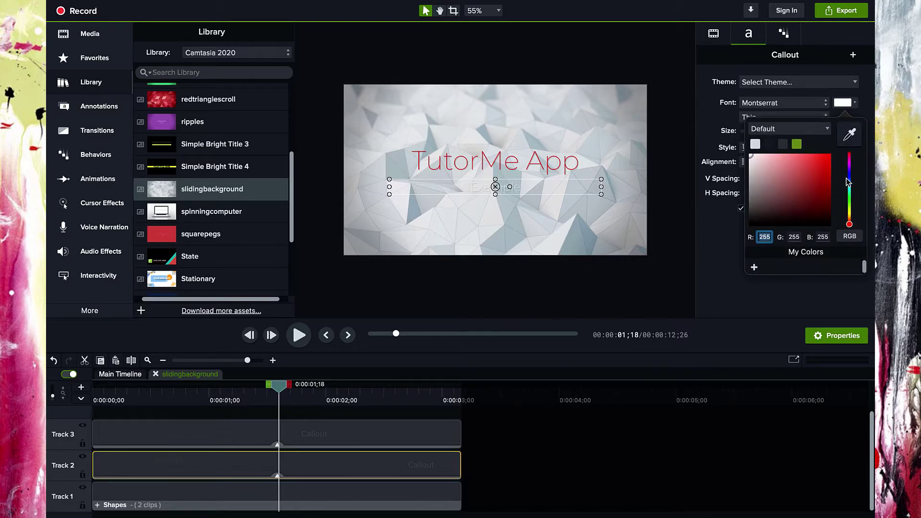
drag(847, 181, 851, 168)
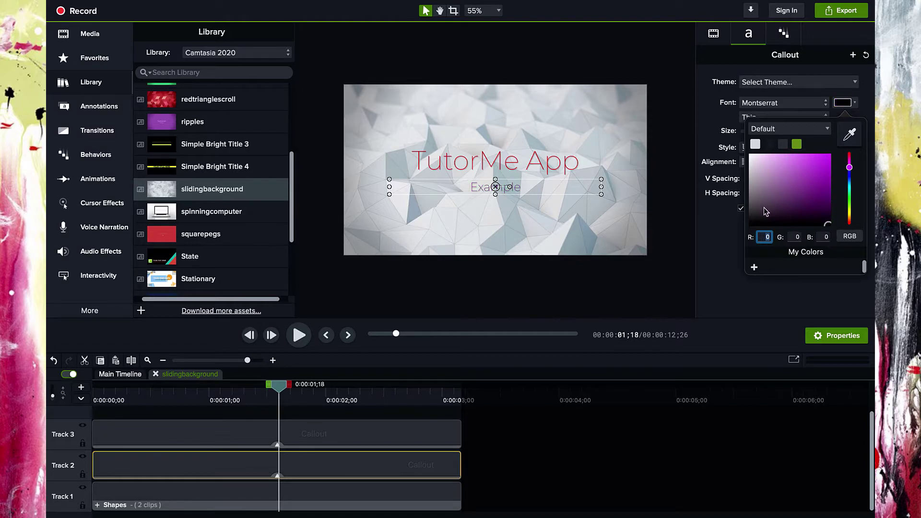
click(574, 452)
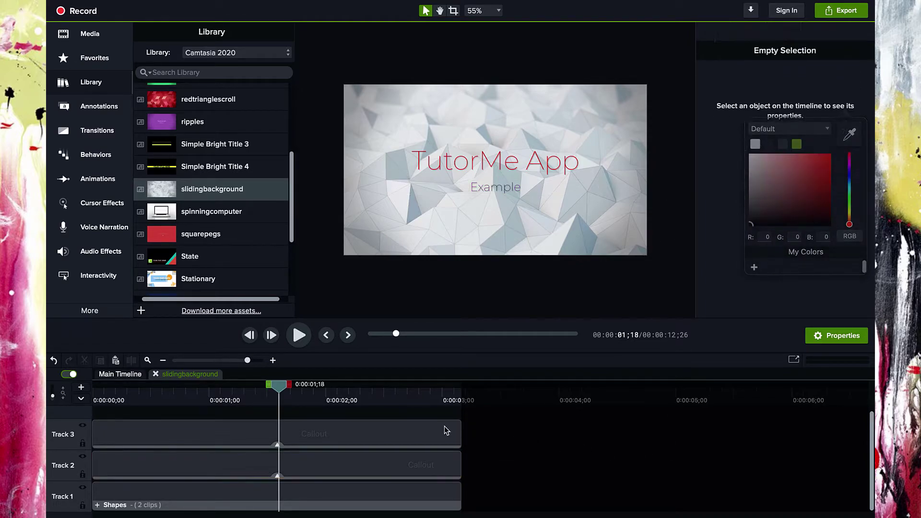
Return to the main timeline and play the intro from the start
click(131, 377)
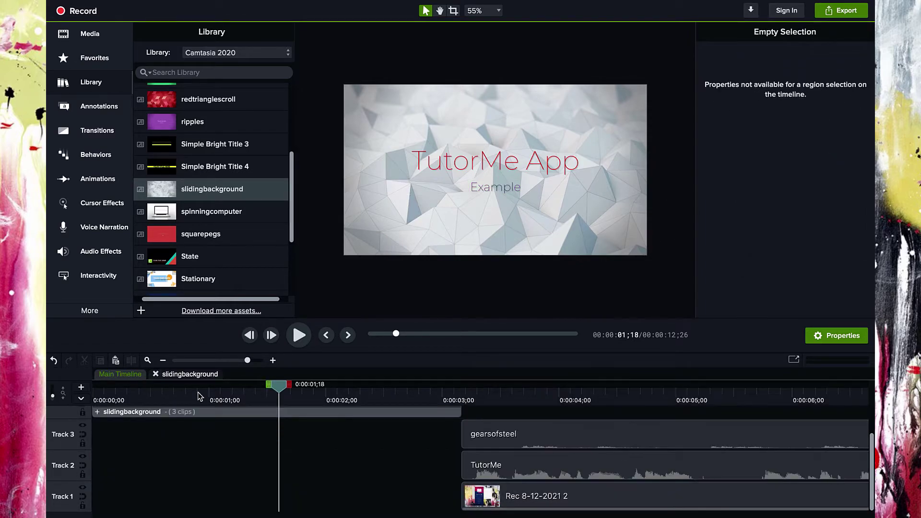
drag(278, 390, 48, 358)
key(space)
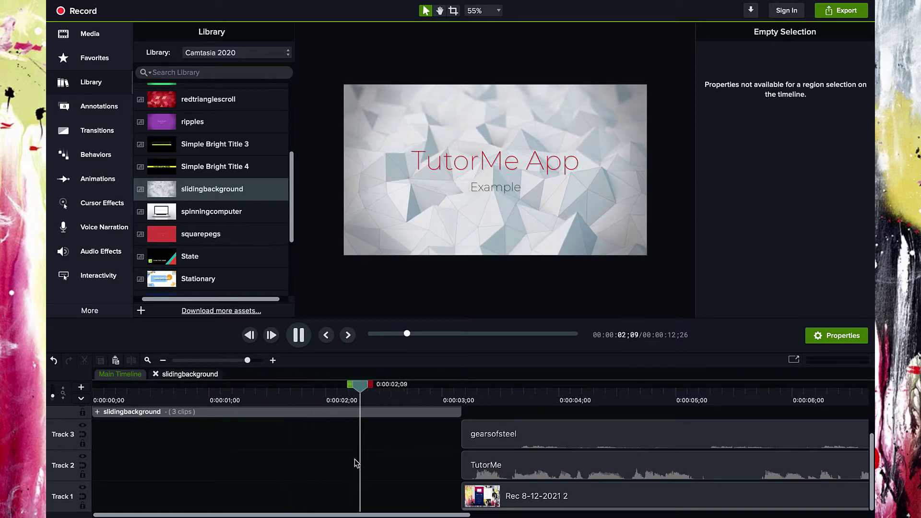
key(space)
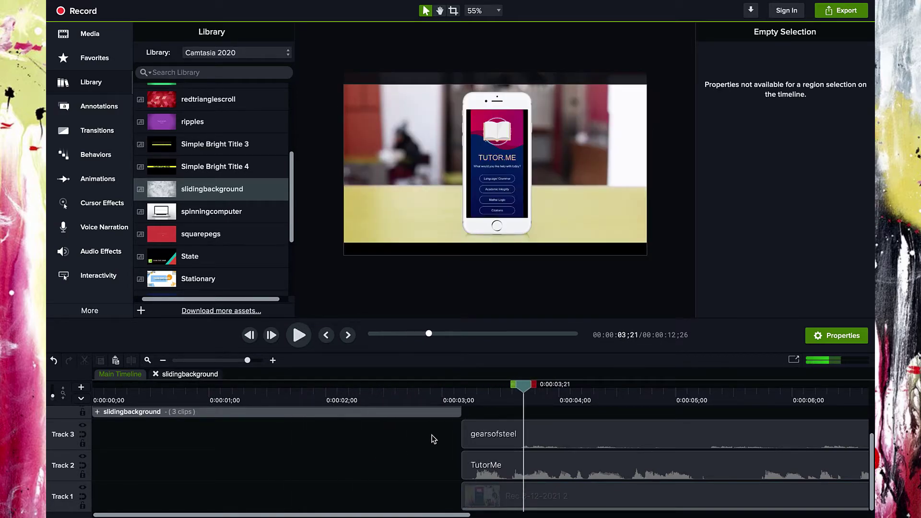
Shift the recording, TutorMe and gearsofsteel clips to start near 0:00:02;07, overlapping the intro
drag(434, 439, 435, 499)
drag(329, 388, 272, 393)
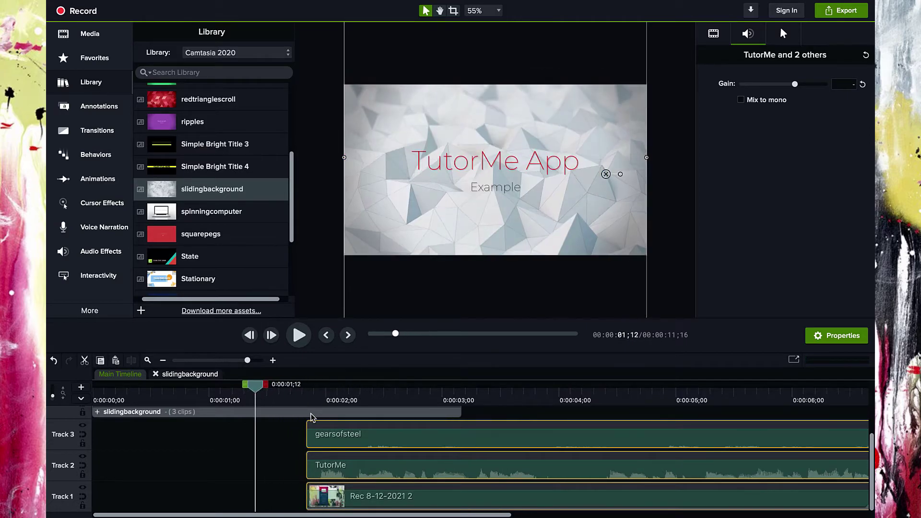
key(space)
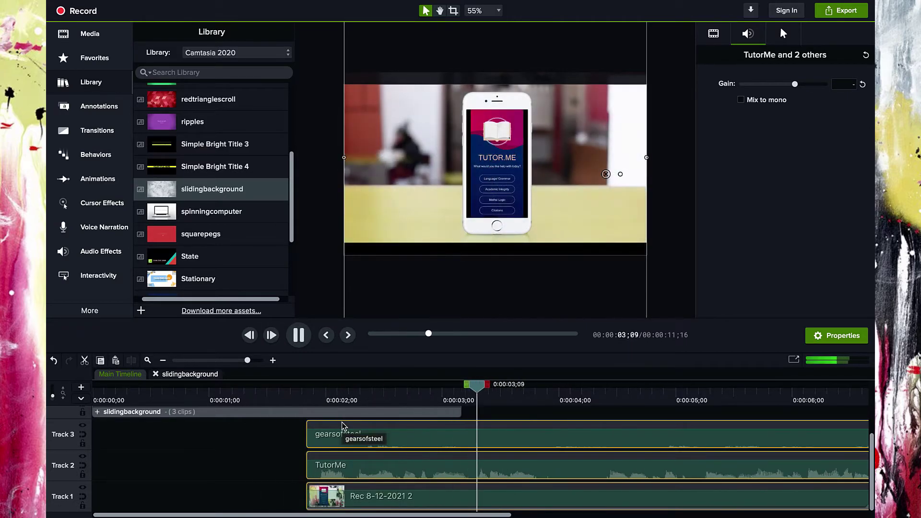
key(space)
drag(339, 441, 386, 443)
click(355, 390)
key(space)
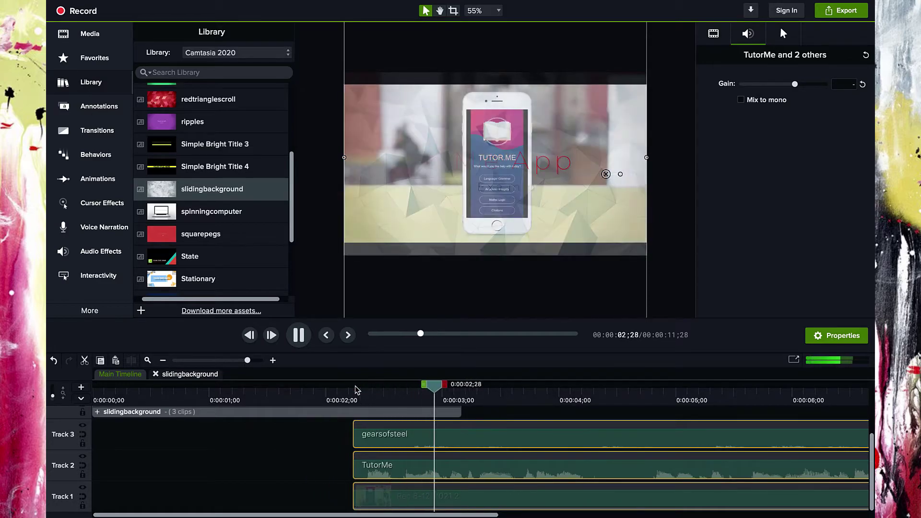
key(space)
click(334, 442)
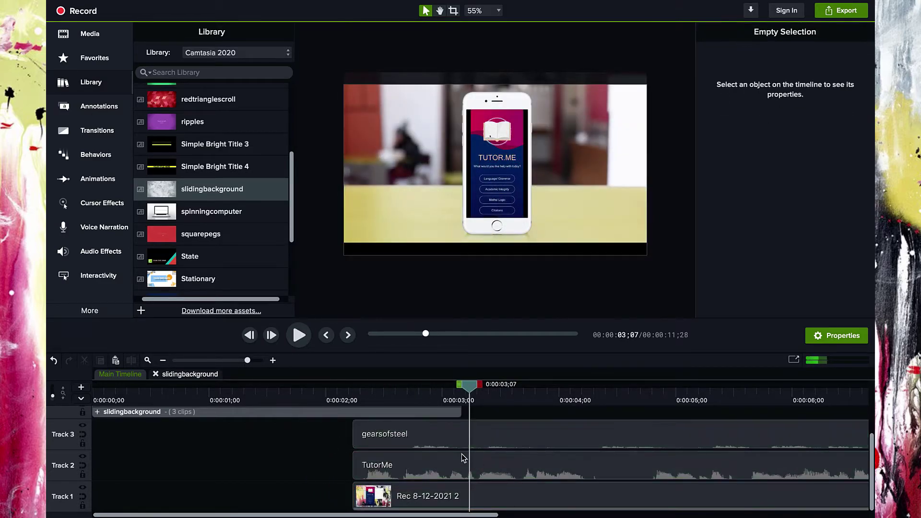
Move the gearsofsteel music to start at 0:00 beneath the intro
drag(473, 388, 268, 396)
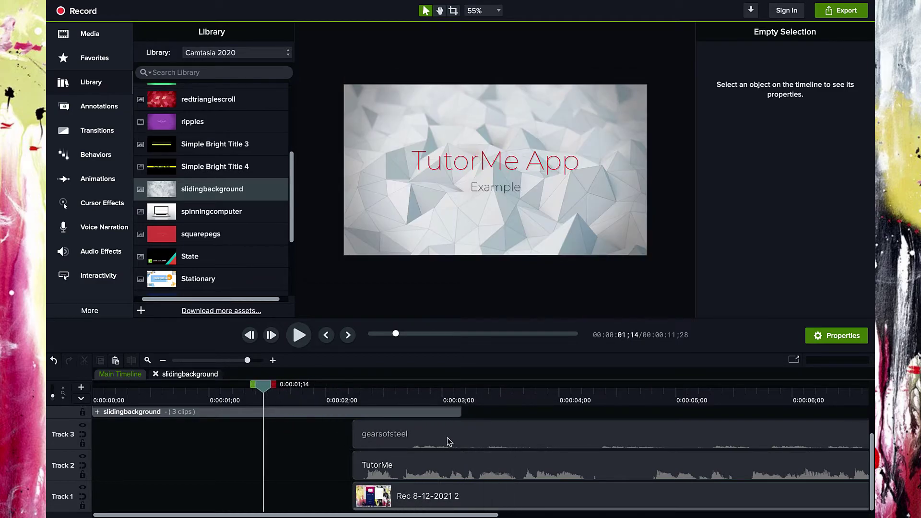
drag(264, 389, 325, 415)
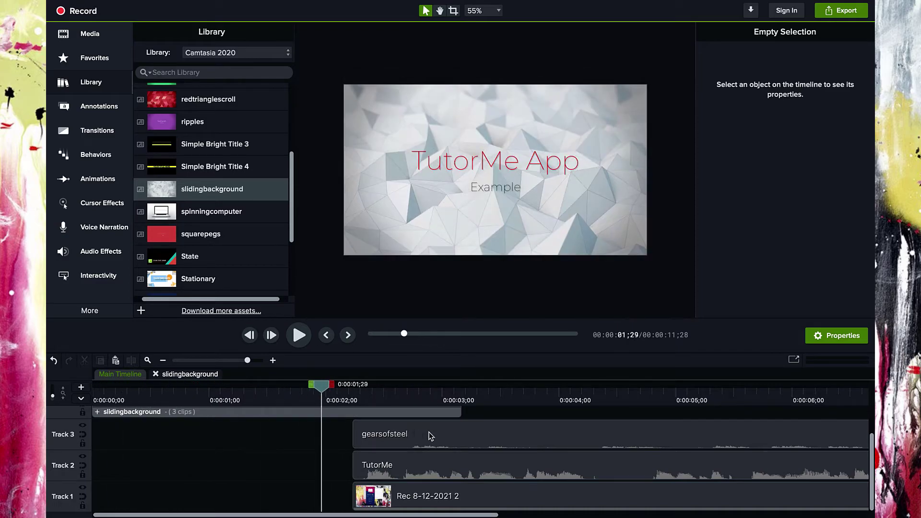
drag(611, 436, 296, 433)
drag(242, 363, 232, 363)
Extend the gearsofsteel music to end at 11;28 and play the ending to check
drag(348, 442, 397, 442)
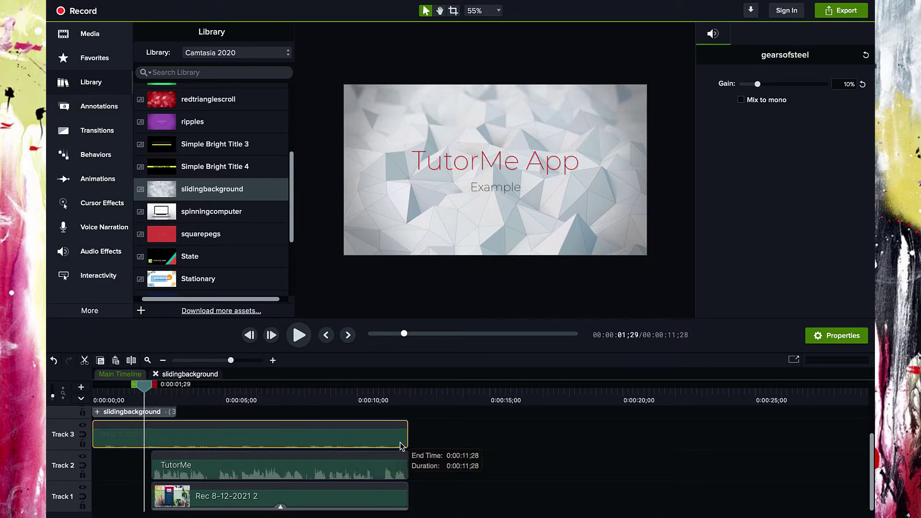
drag(142, 397, 403, 419)
drag(231, 360, 275, 366)
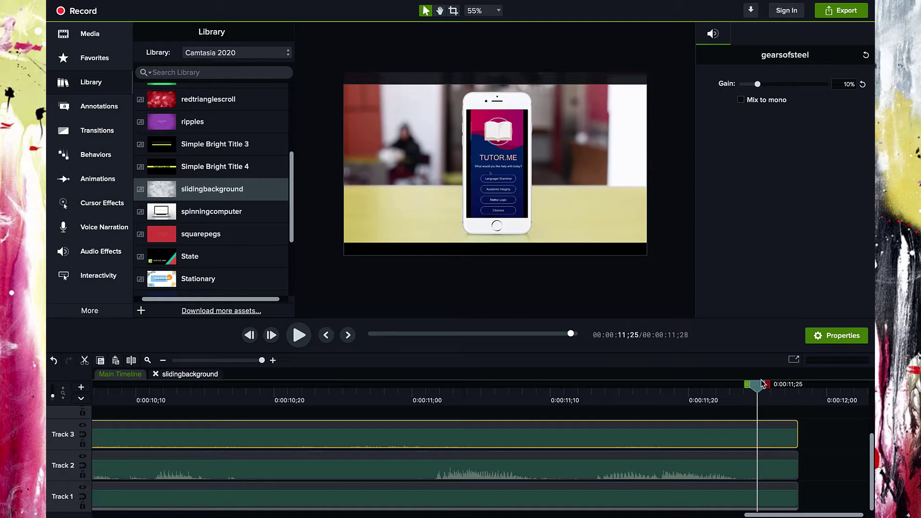
drag(751, 391, 592, 391)
key(space)
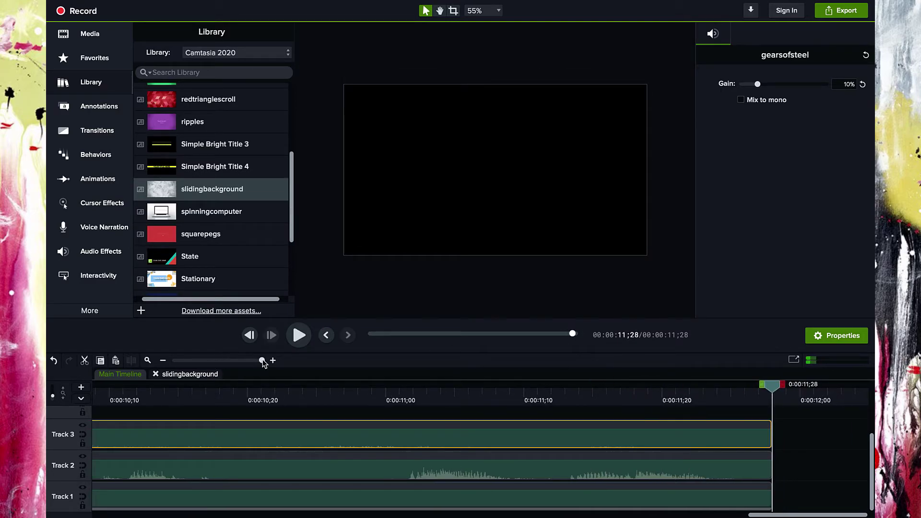
drag(262, 361, 228, 364)
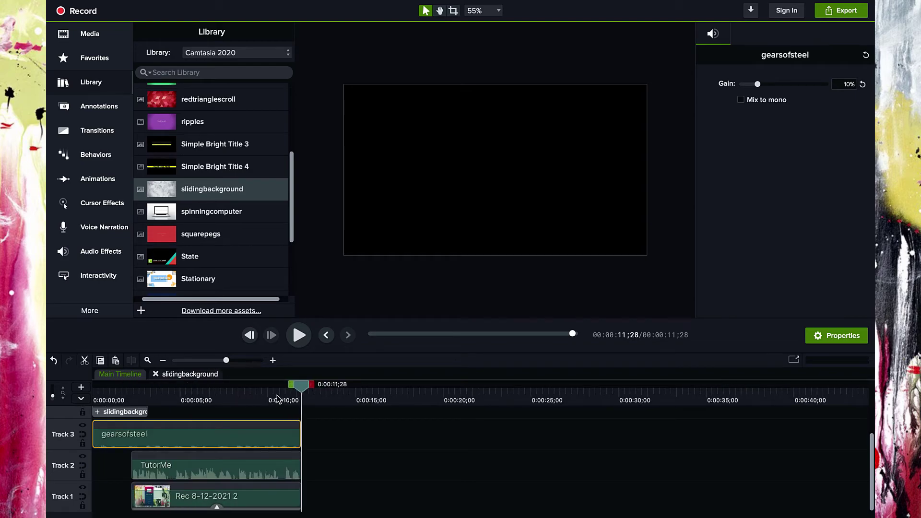
Rewind the playhead to the start and play the edited project full-screen to the WELL DONE booking screen
drag(301, 391, 208, 384)
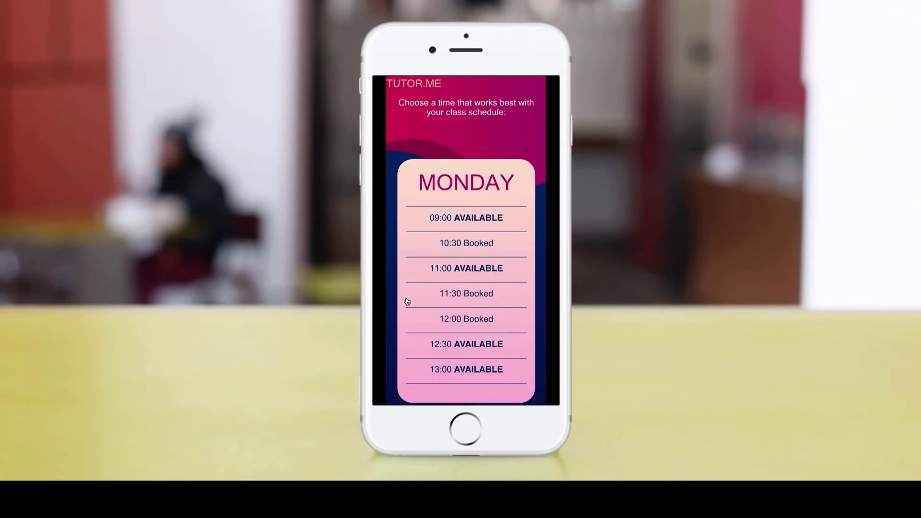
click(449, 268)
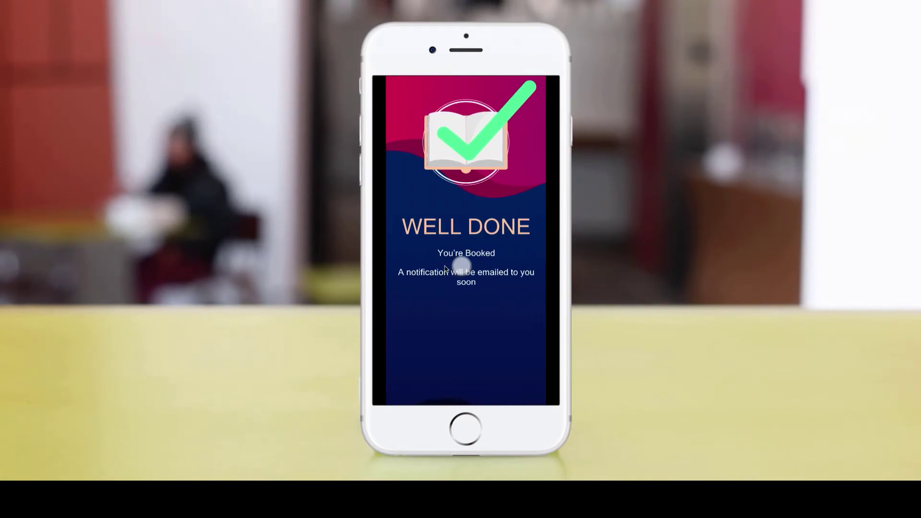